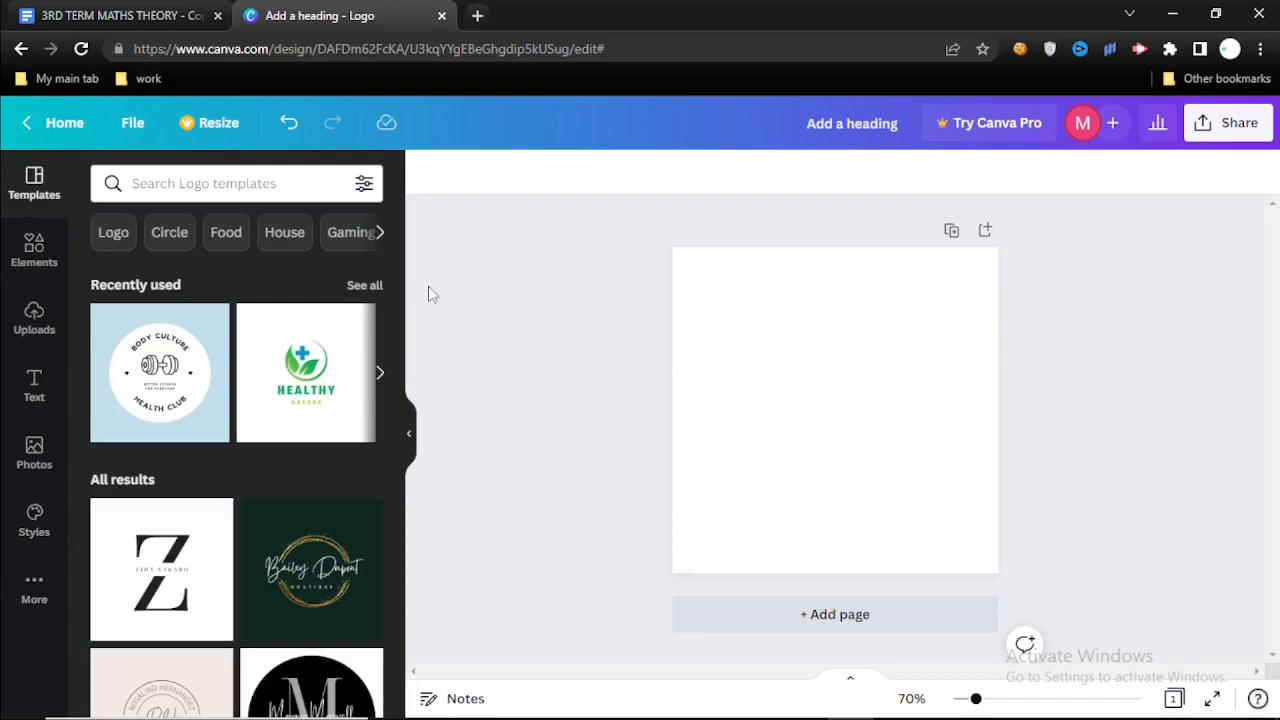
Apply the recently used Body Culture Health Club logo template to the blank page
mouse_move(400, 310)
mouse_down()
mouse_move(427, 575)
mouse_move(391, 297)
mouse_move(397, 322)
mouse_up()
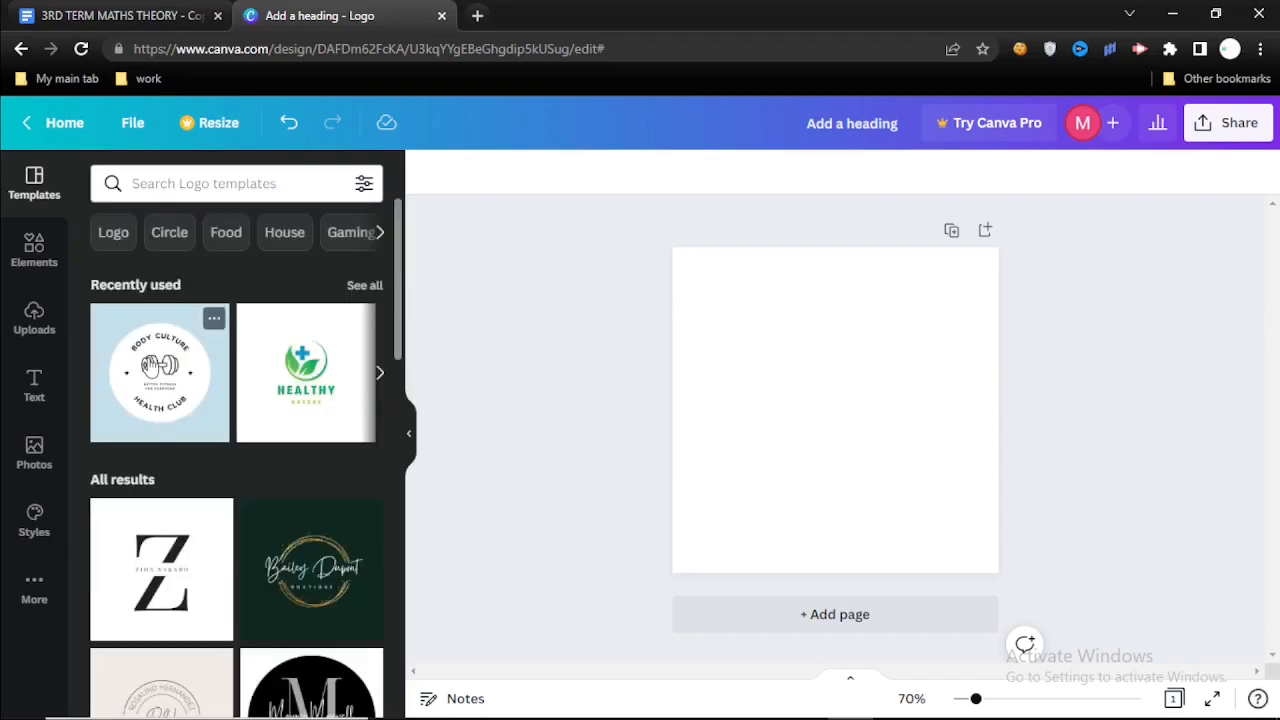
click(148, 366)
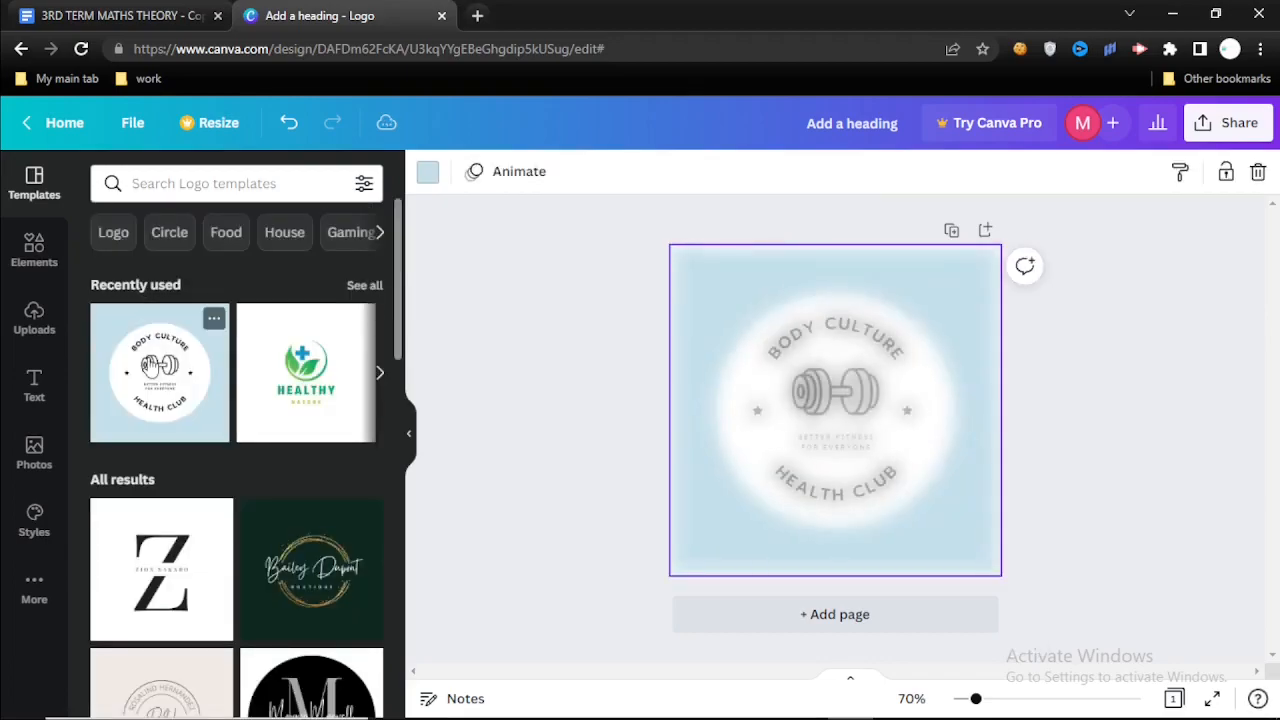
click(1082, 285)
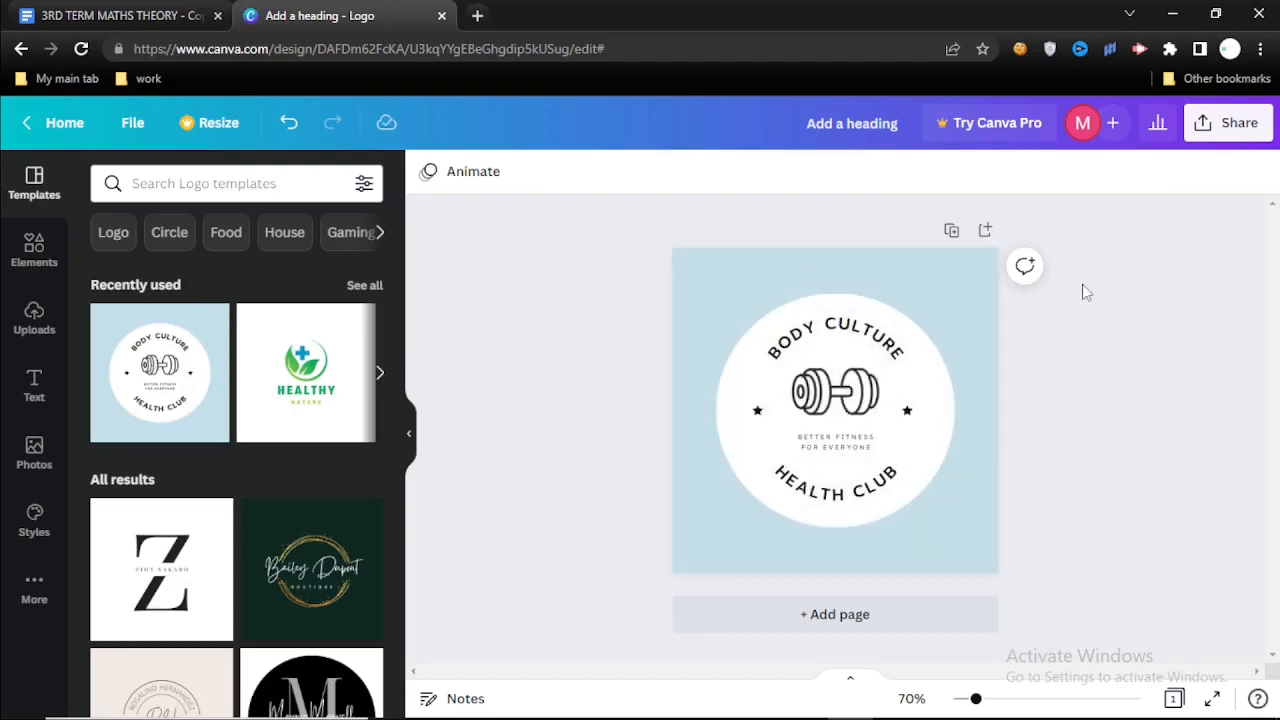
Look through the available design elements and the previously uploaded images
click(34, 252)
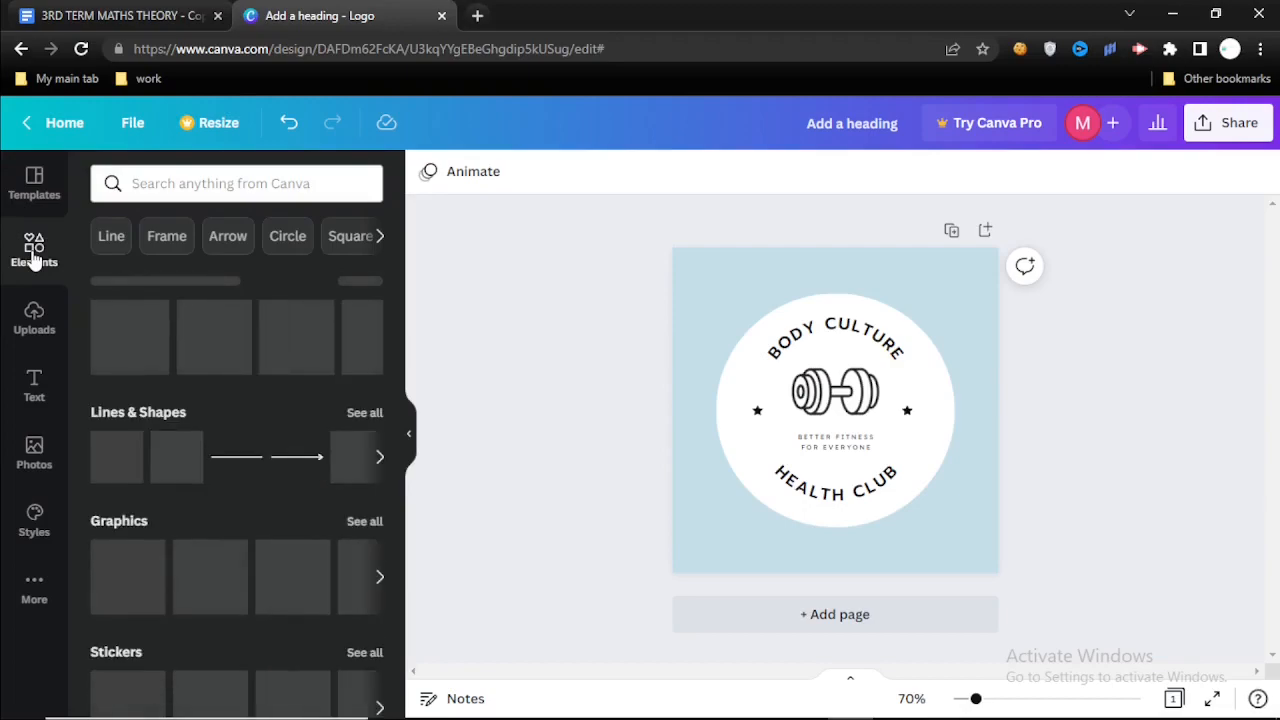
scroll(400, 480, down, 5)
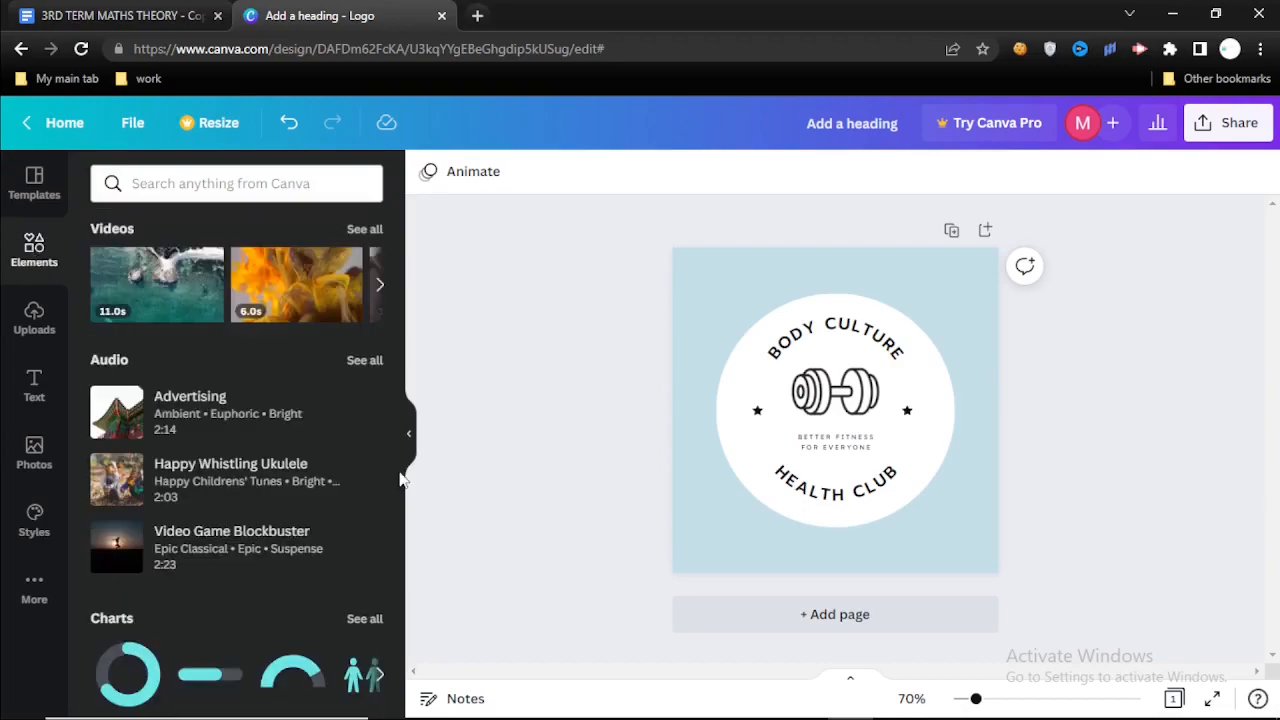
scroll(398, 505, down, 2)
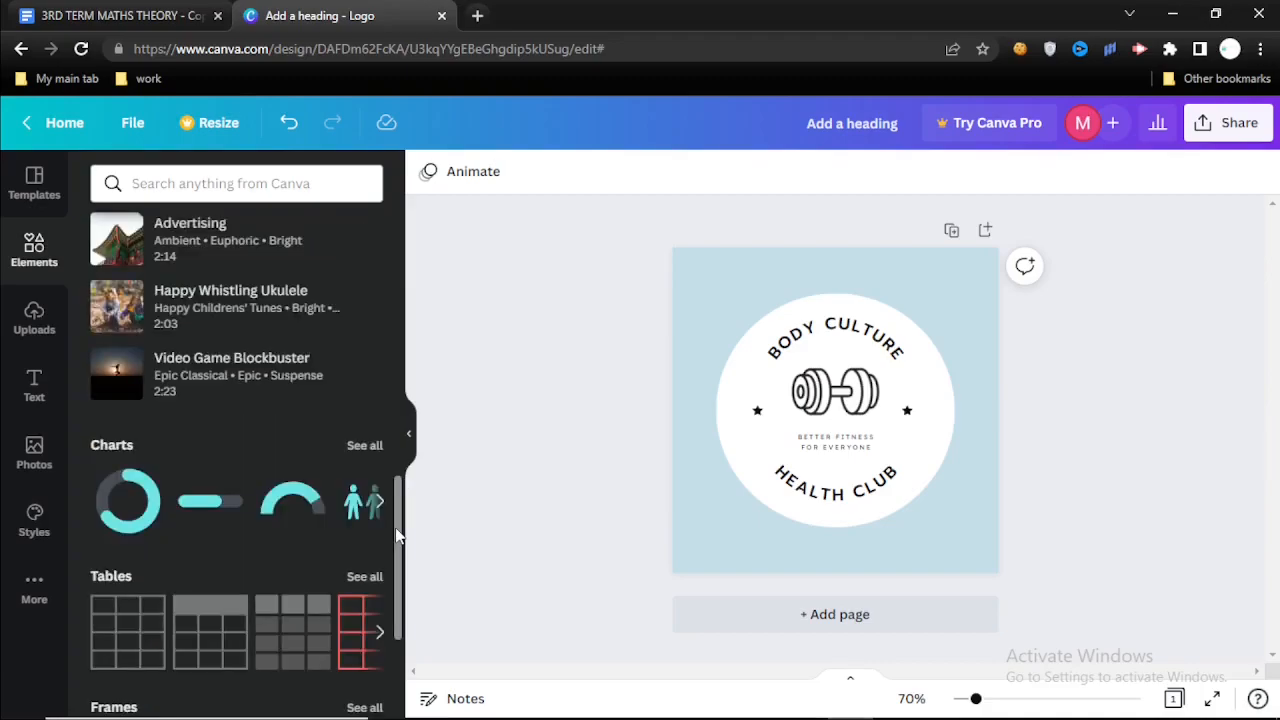
scroll(399, 555, down, 3)
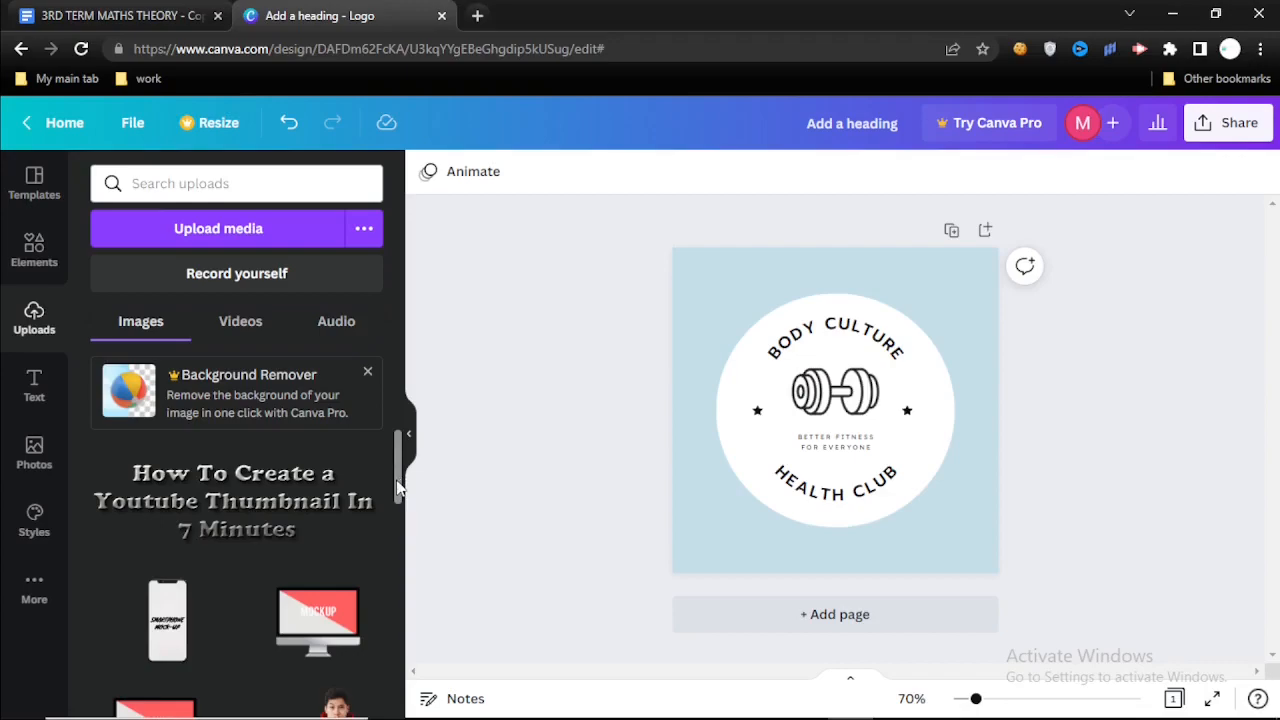
drag(400, 487, 400, 672)
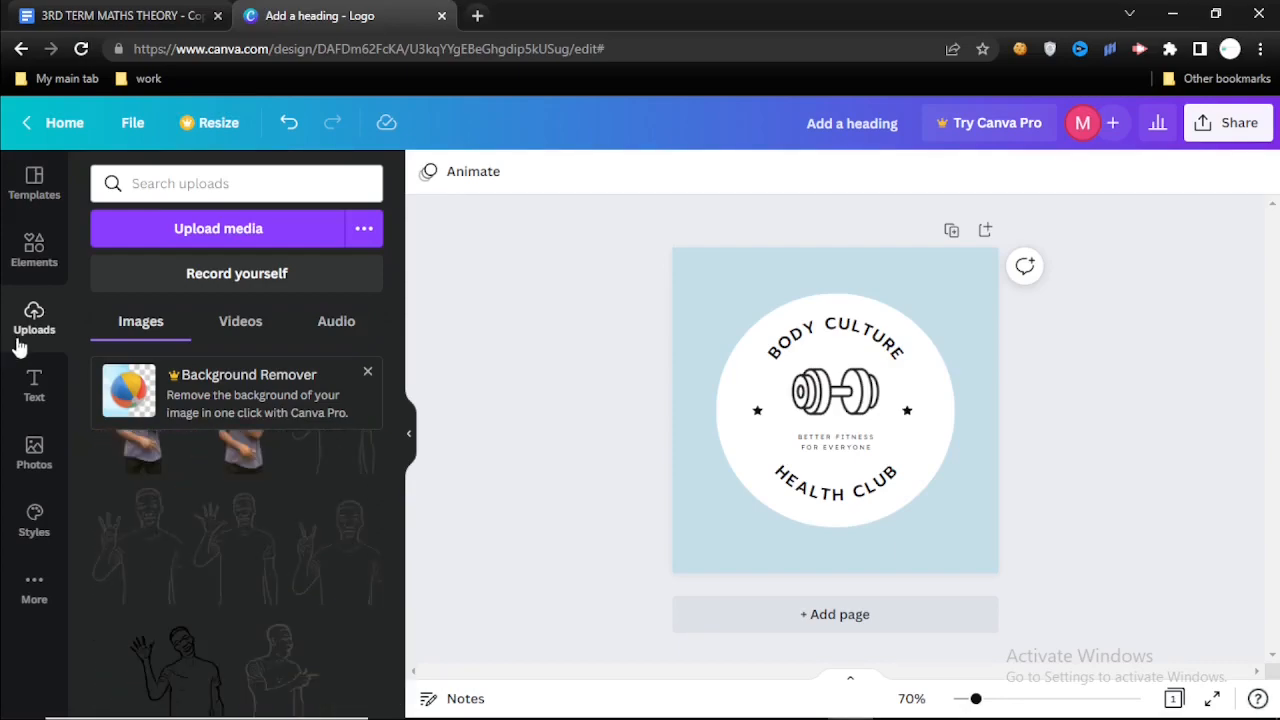
Look through the ready-made text styles and font combinations
click(5, 398)
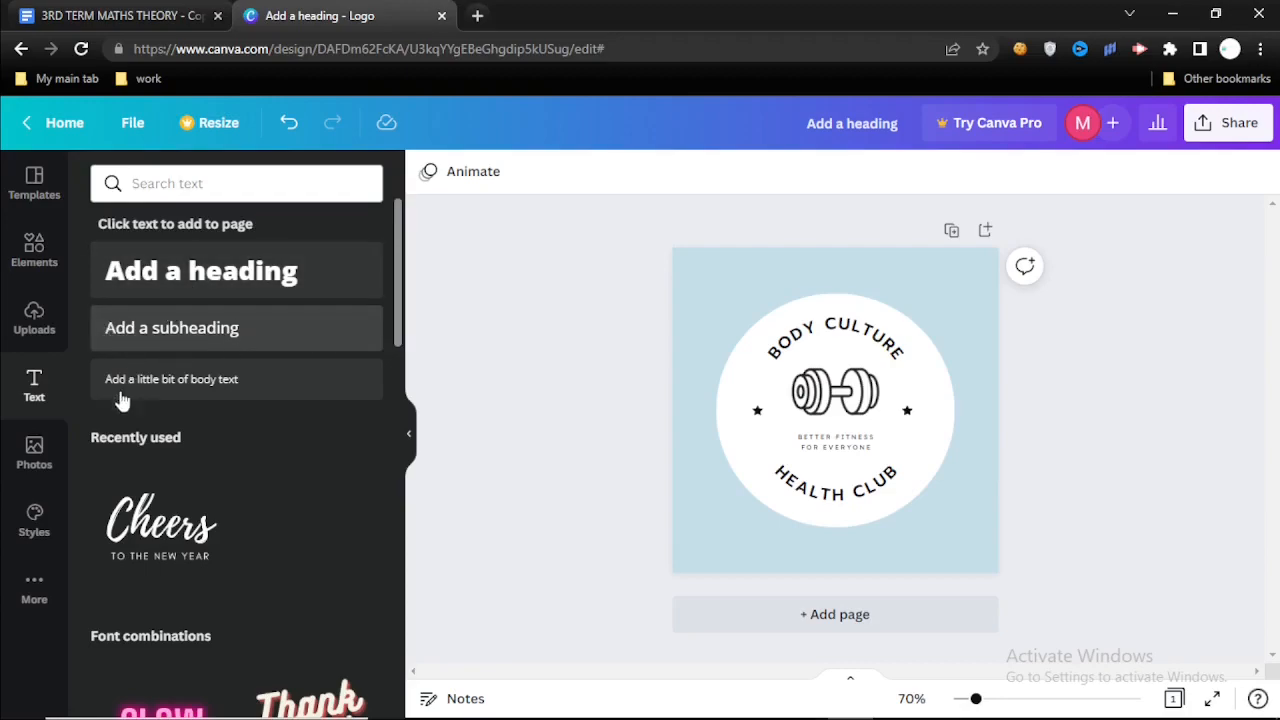
drag(397, 288, 389, 357)
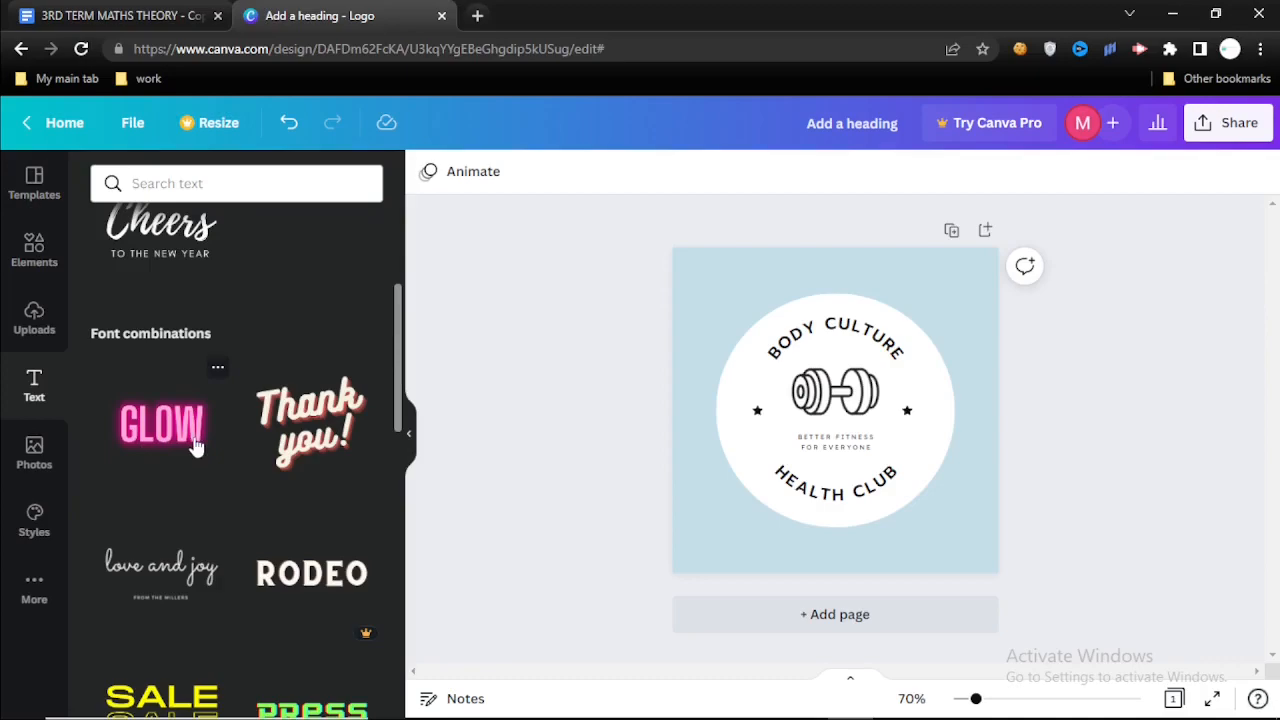
scroll(404, 460, down, 3)
scroll(406, 440, up, 3)
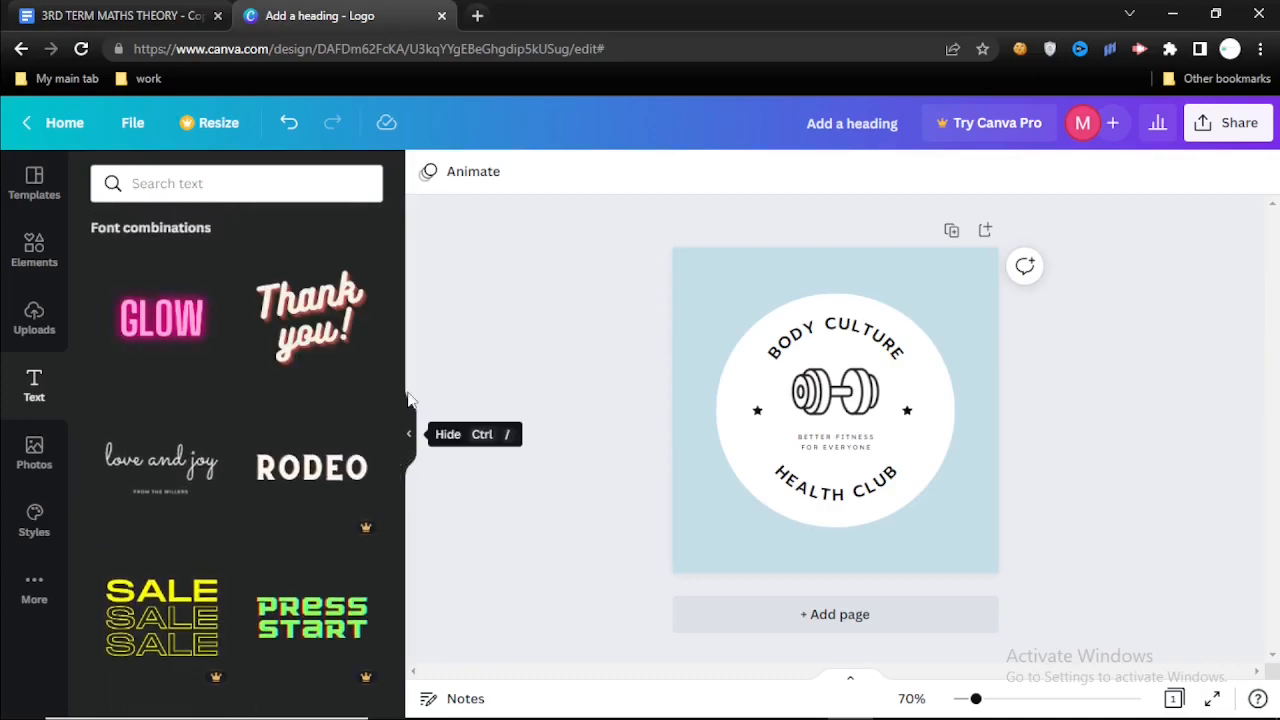
drag(398, 387, 394, 634)
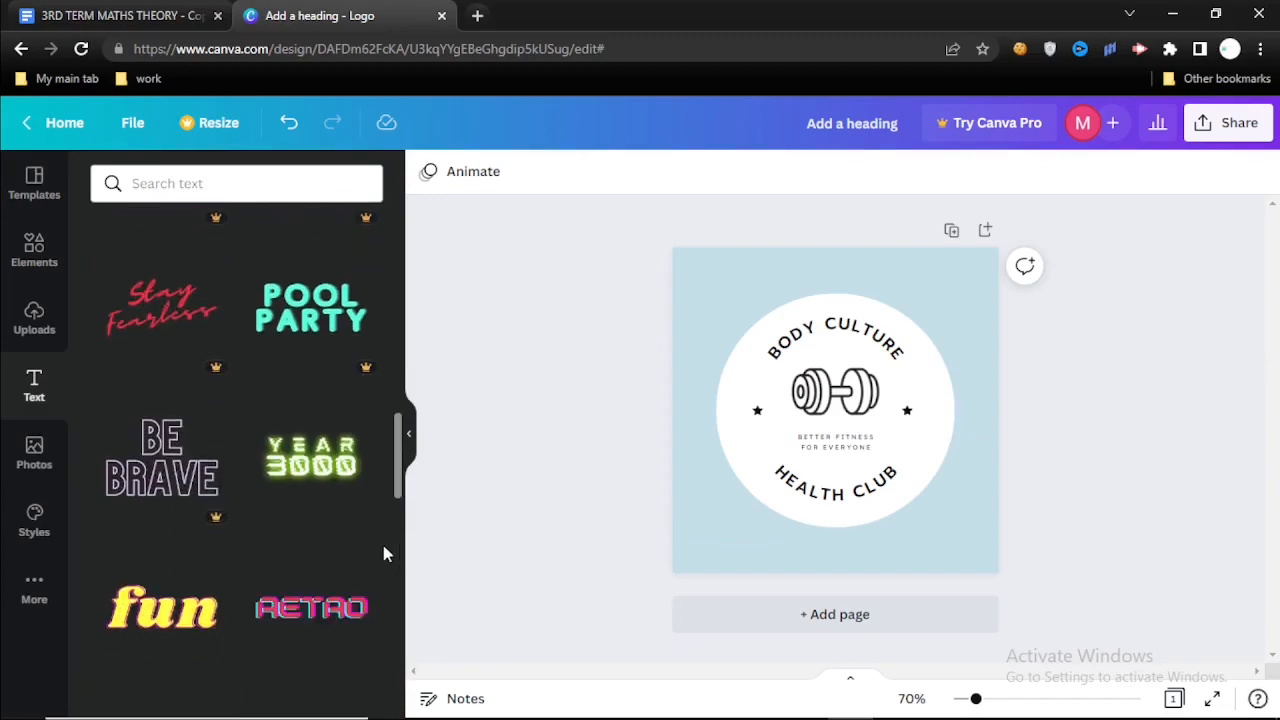
drag(401, 470, 393, 590)
scroll(393, 590, down, 6)
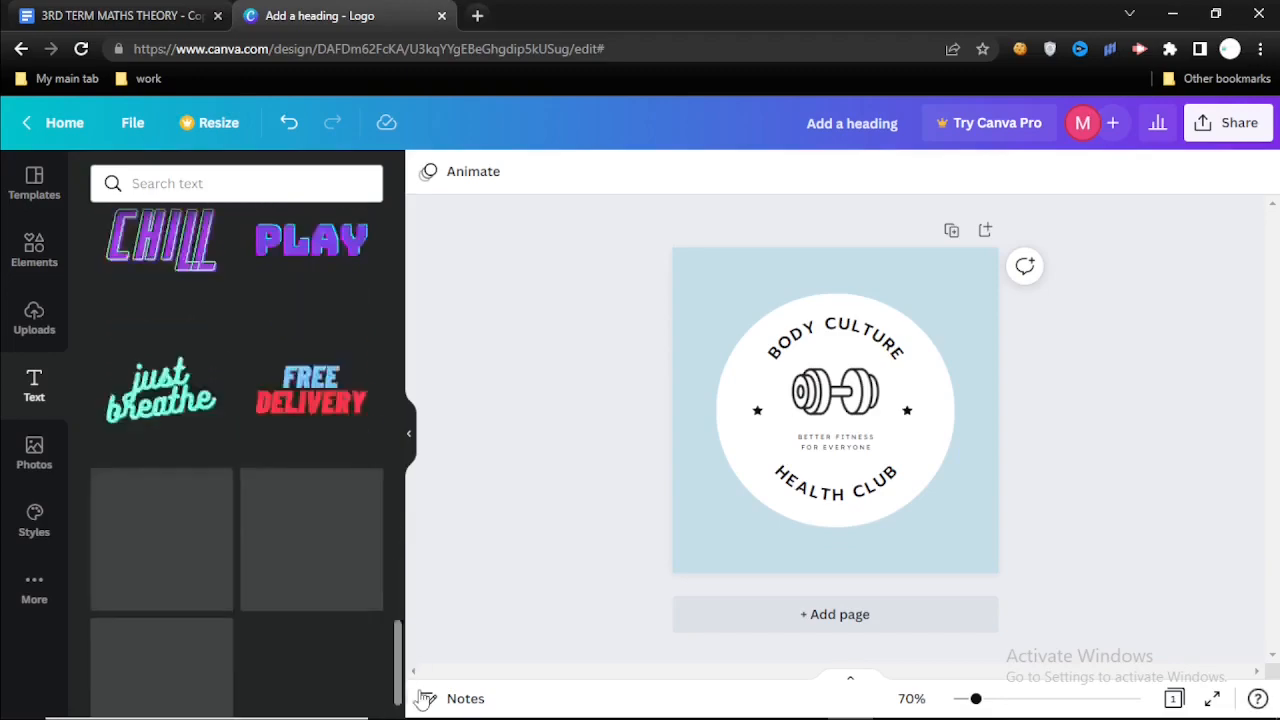
Set the recently used photo of a person lifting a barbell as the logo's background
click(15, 456)
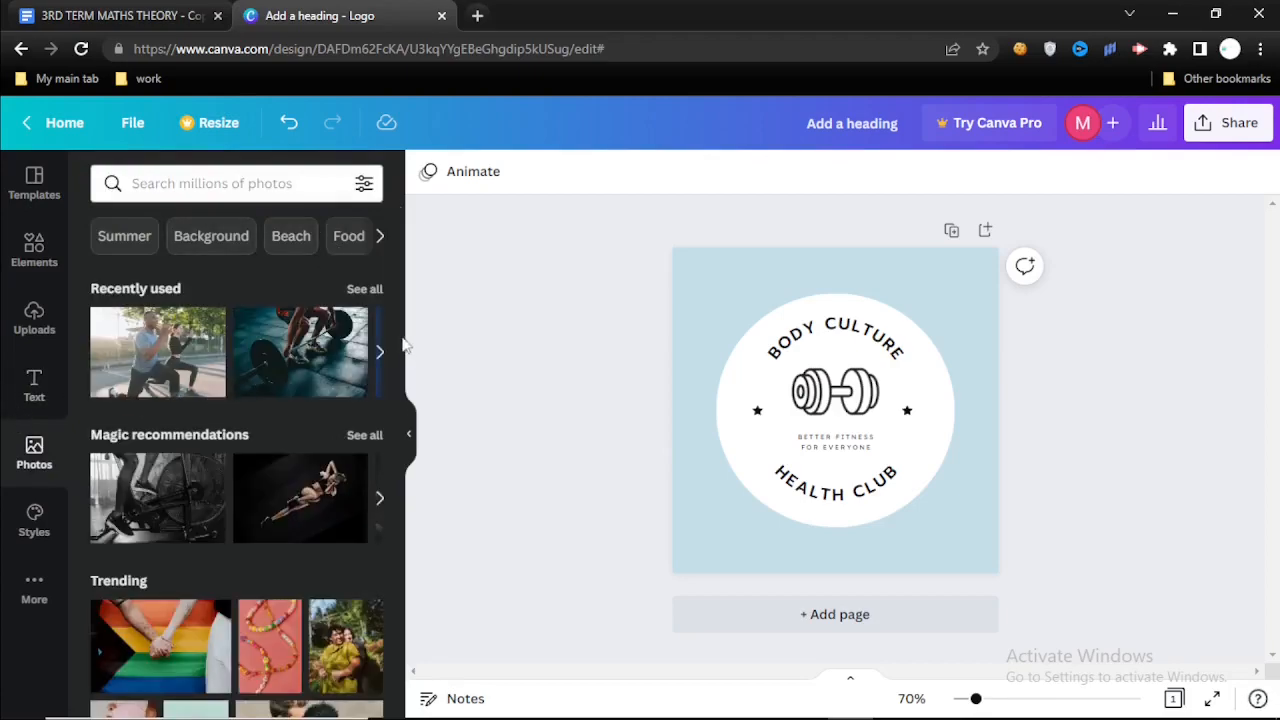
drag(397, 337, 411, 258)
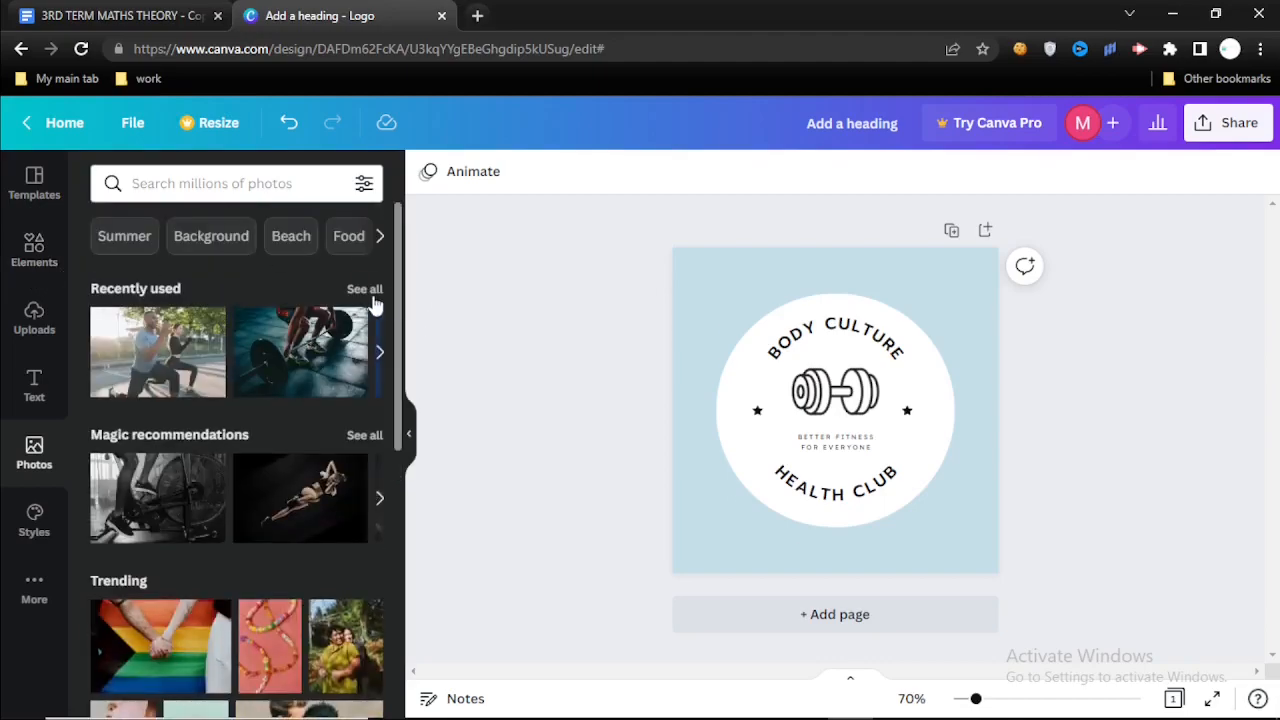
scroll(398, 316, down, 2)
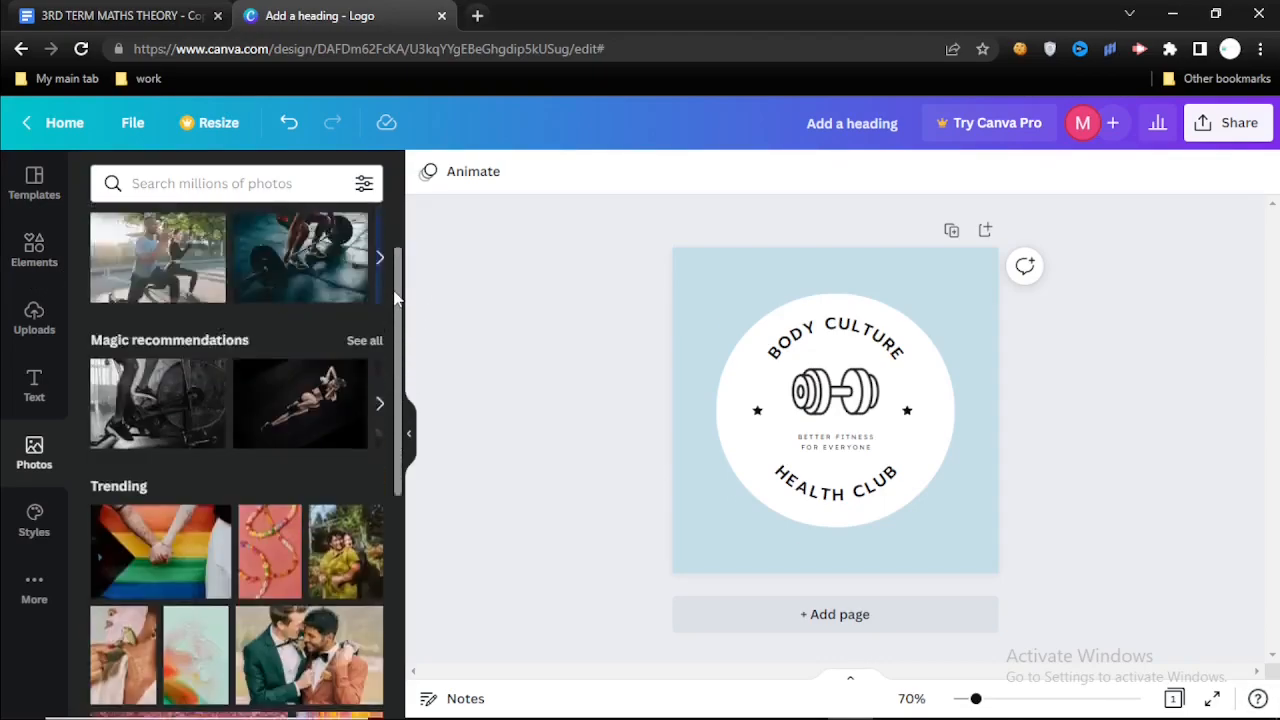
scroll(370, 330, up, 2)
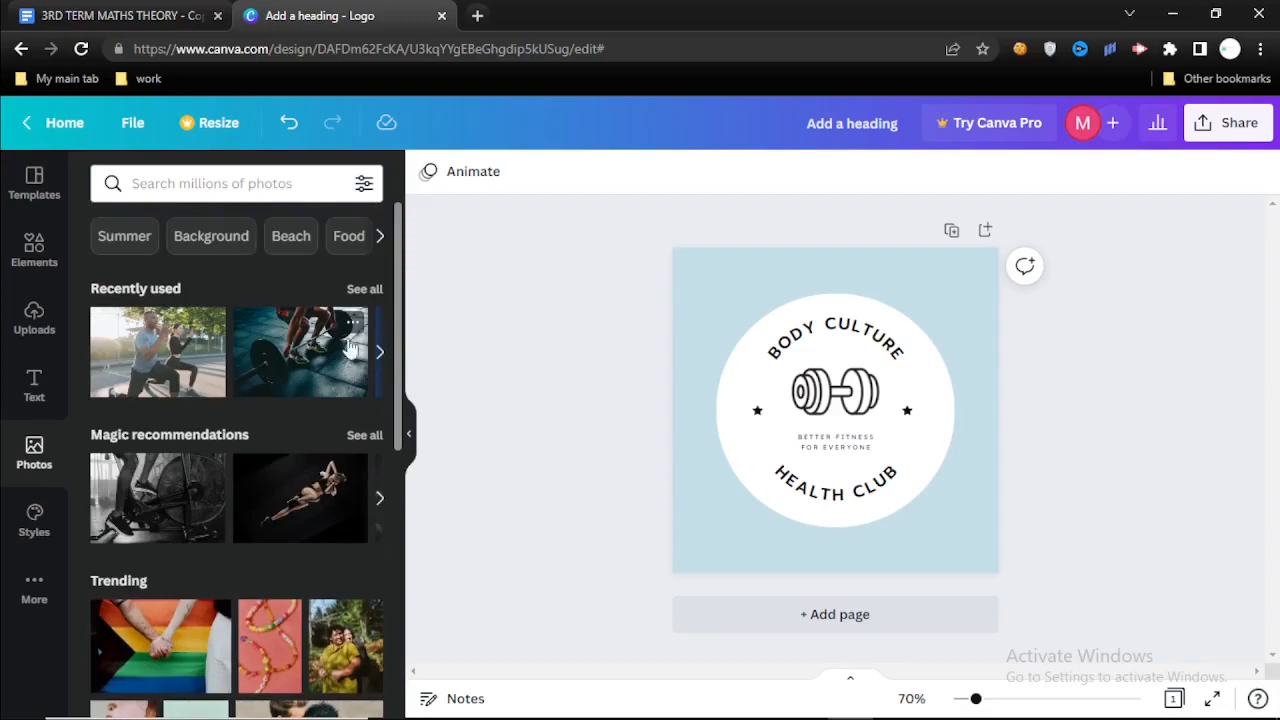
drag(697, 292, 772, 266)
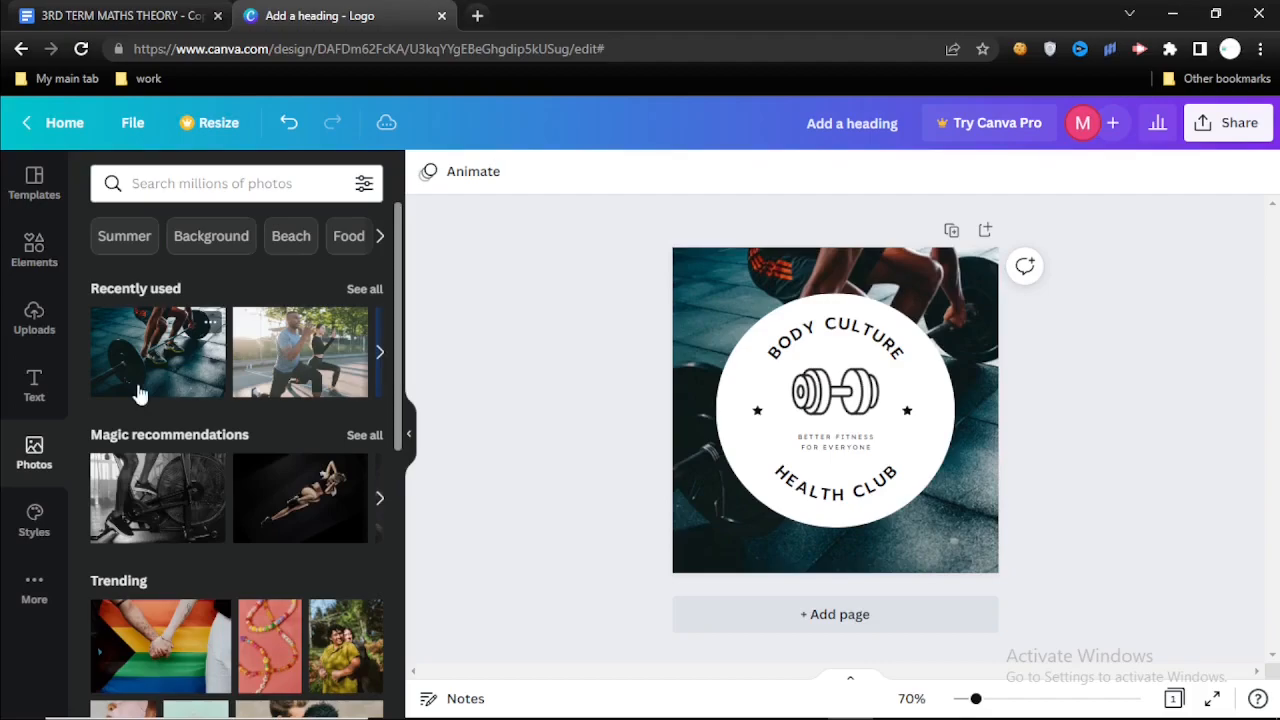
Look through the colour palettes, font sets and style combinations
click(34, 512)
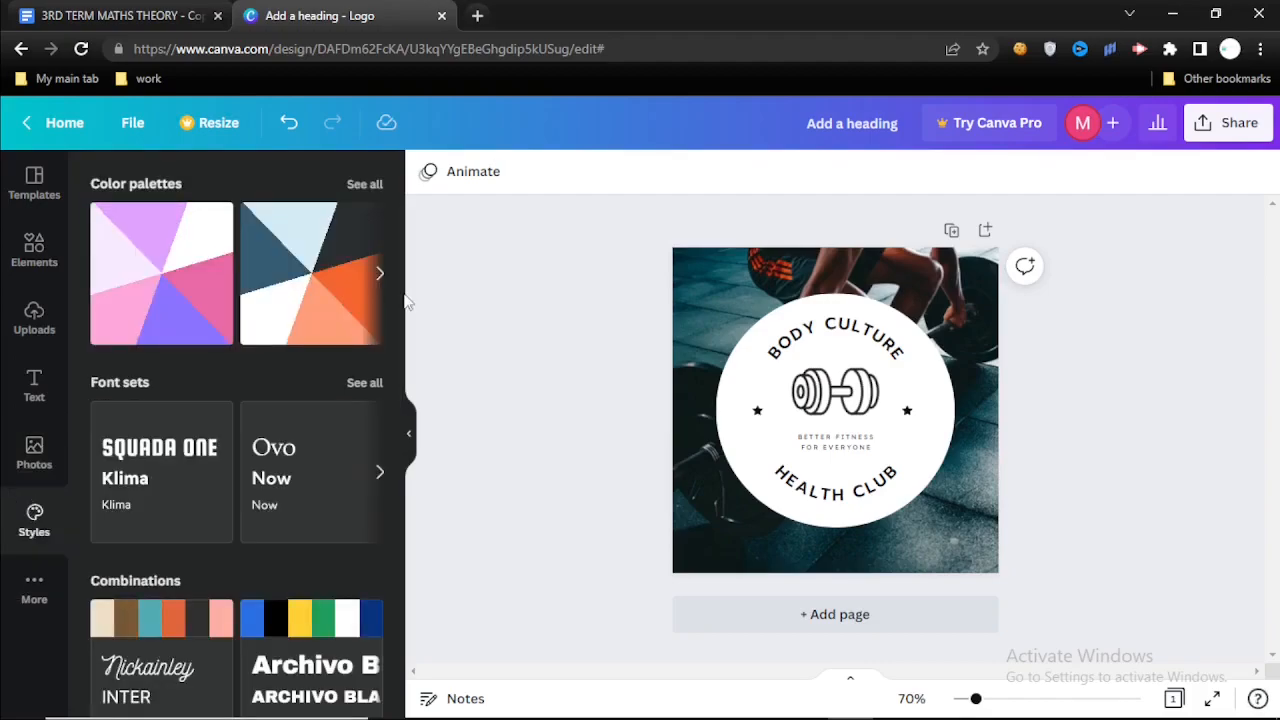
scroll(402, 260, down, 8)
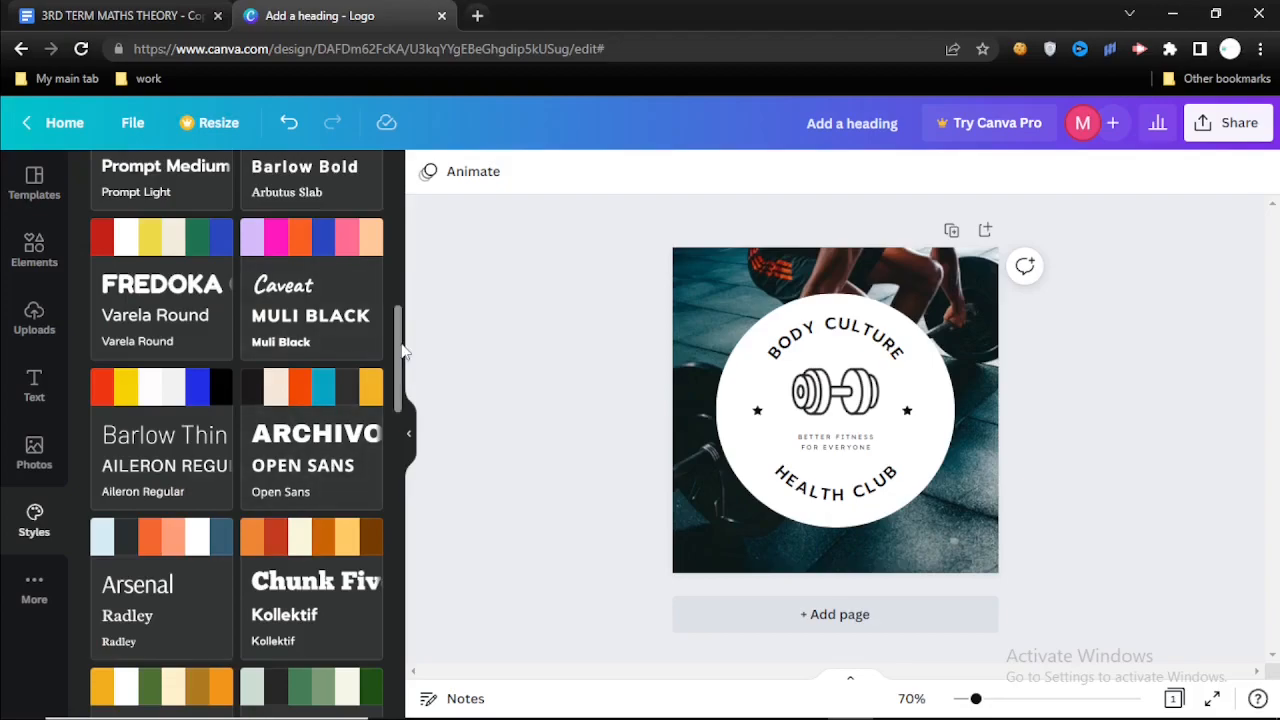
scroll(401, 343, down, 2)
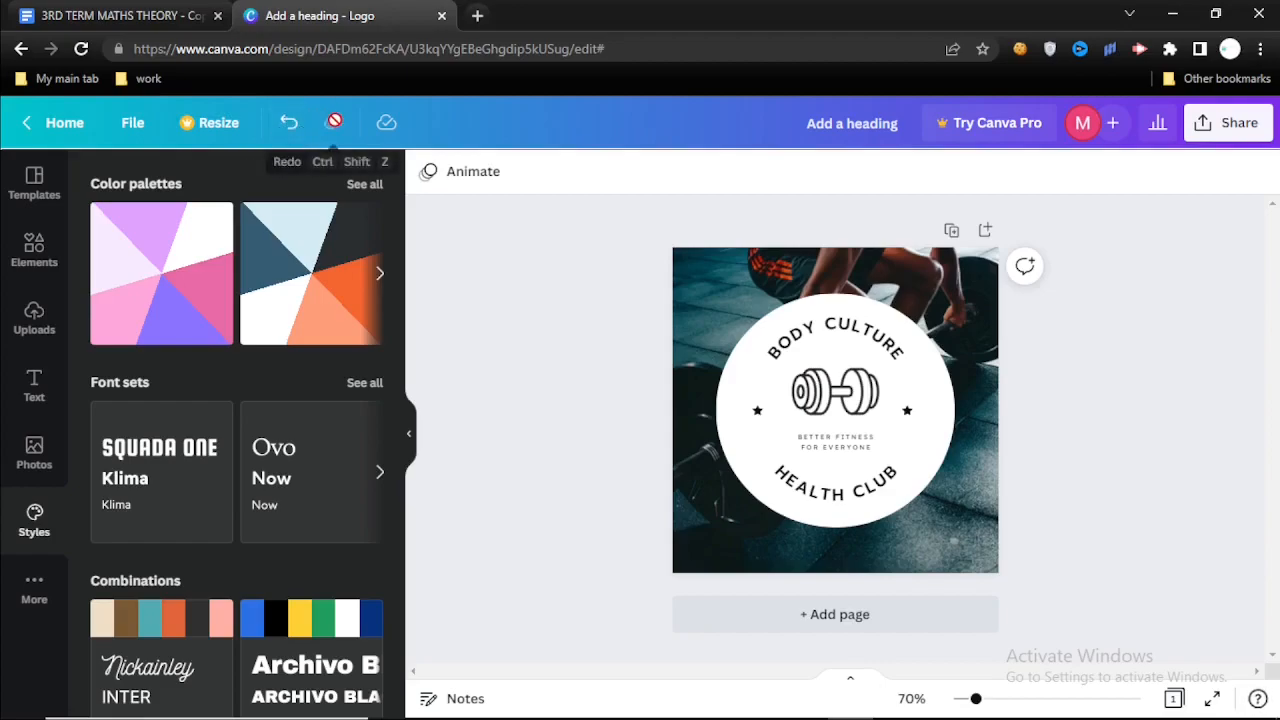
Undo and redo the photo background, and briefly show the page thumbnails
click(289, 124)
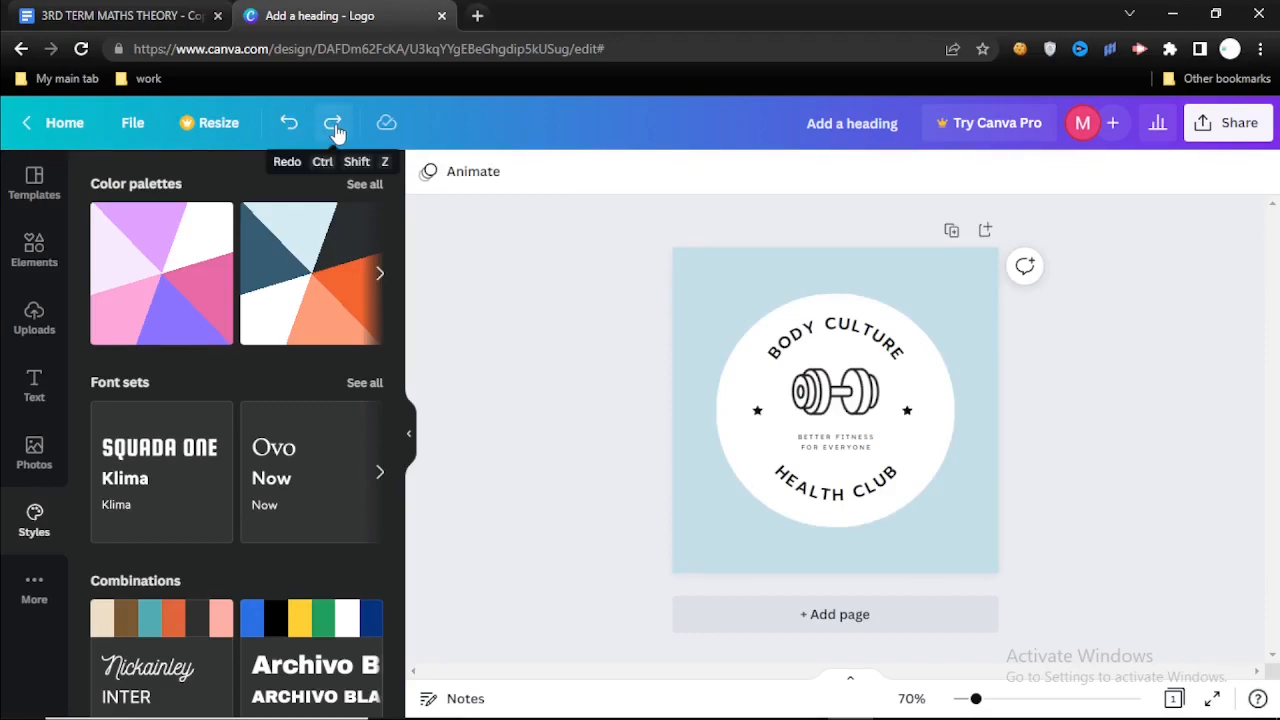
click(334, 124)
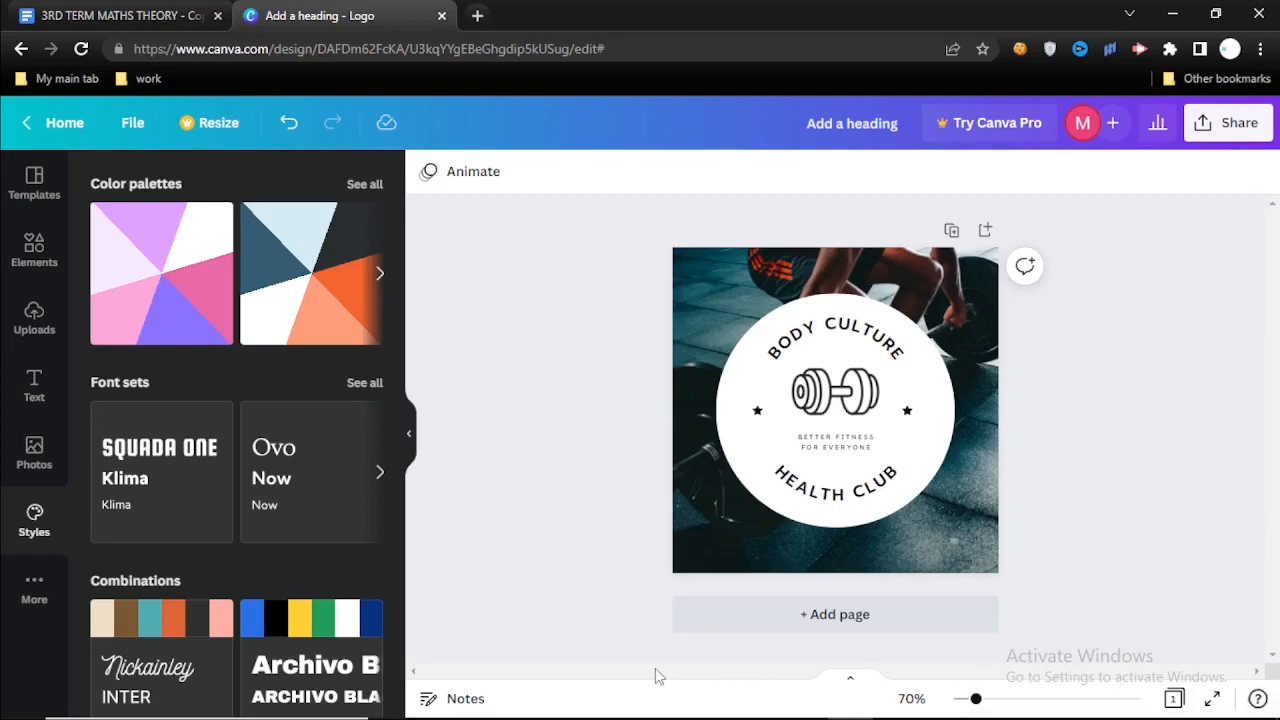
click(850, 679)
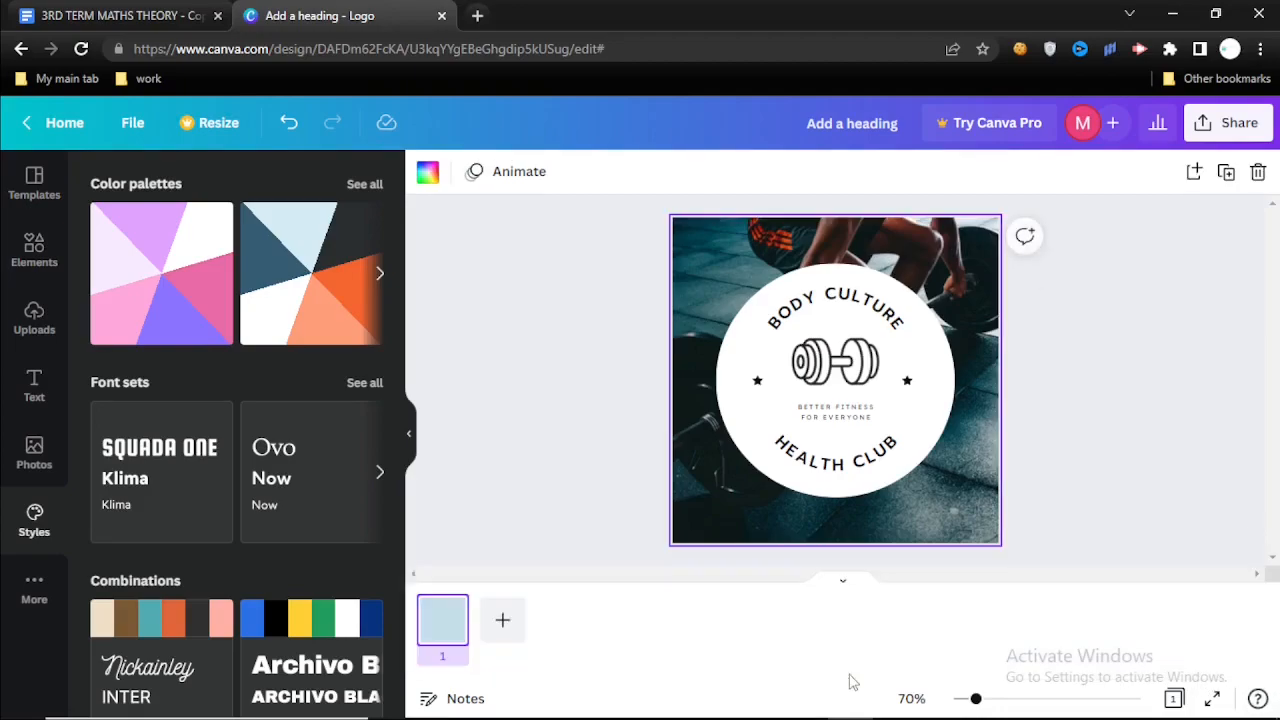
click(845, 587)
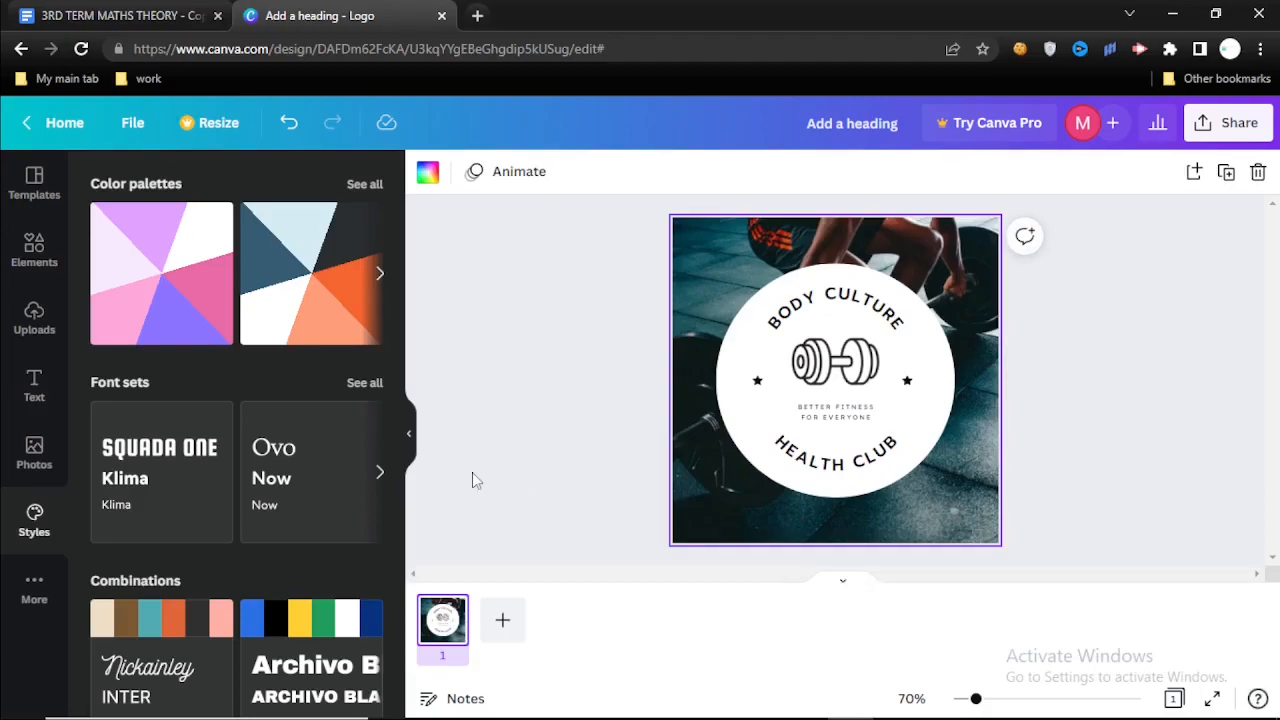
Change the logo's white circle to the custom light green colour #C1FF90
click(748, 386)
click(428, 174)
click(438, 187)
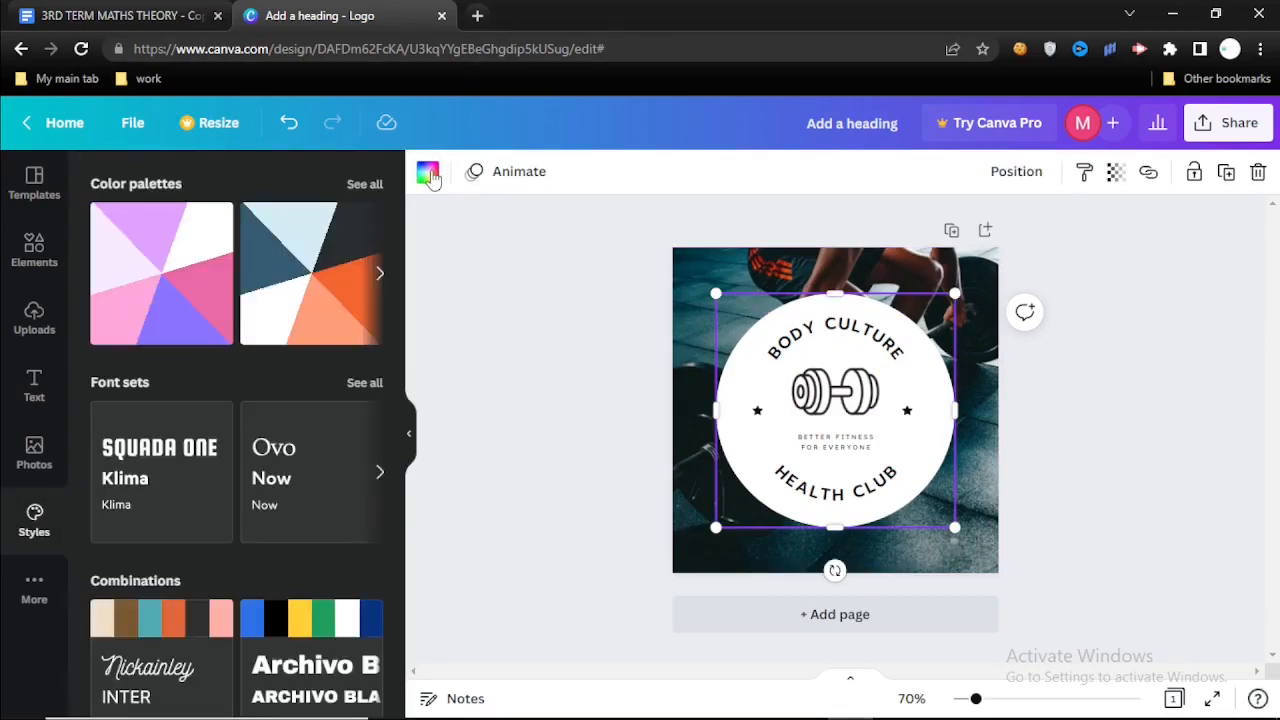
click(428, 174)
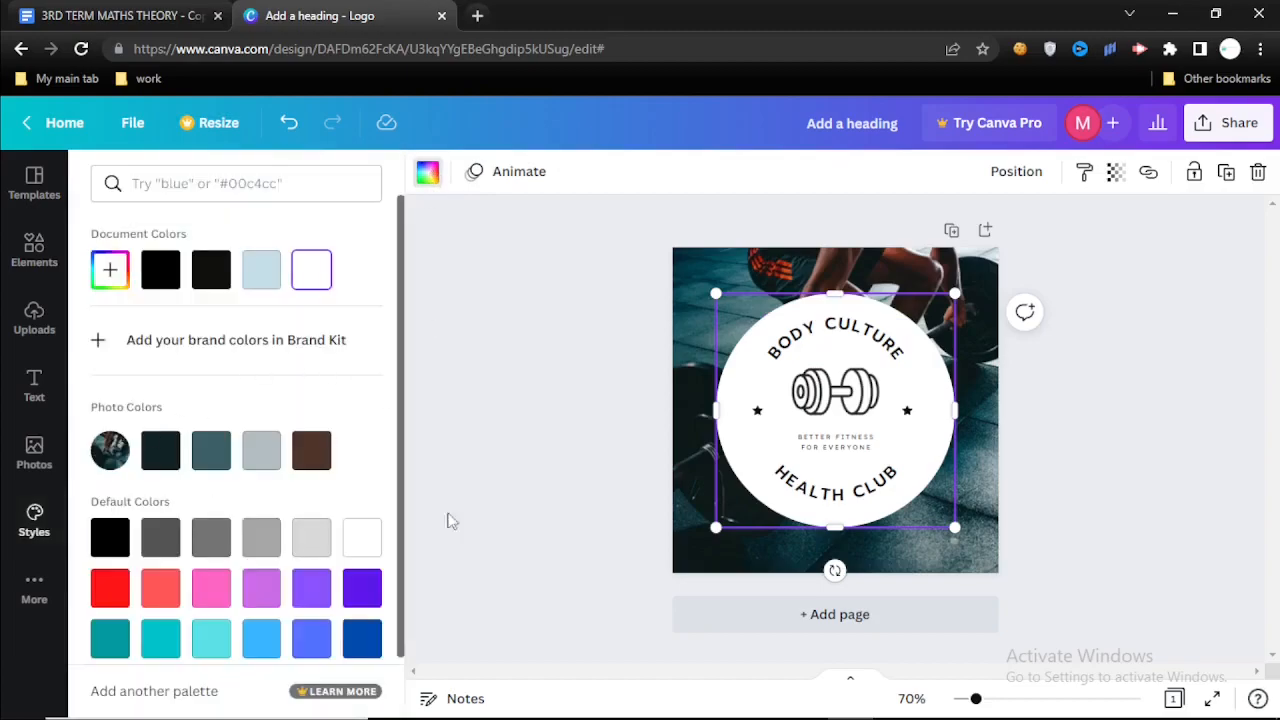
scroll(378, 640, down, 1)
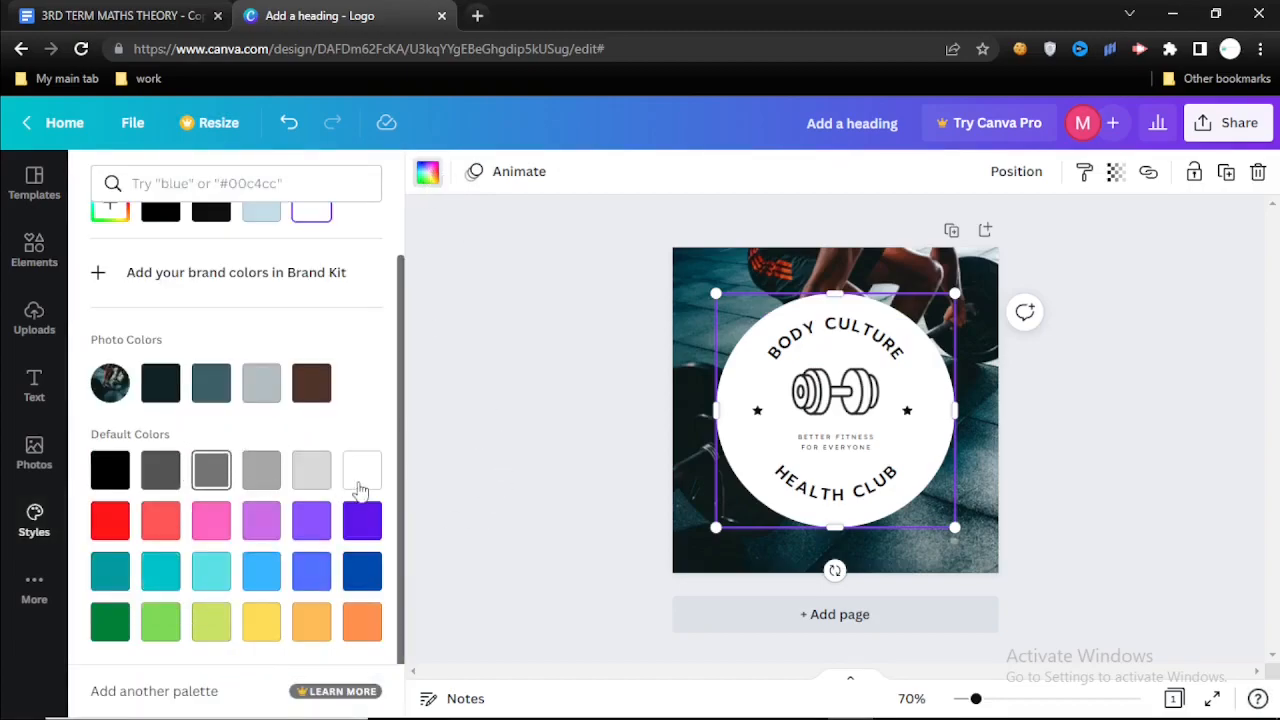
scroll(395, 380, up, 1)
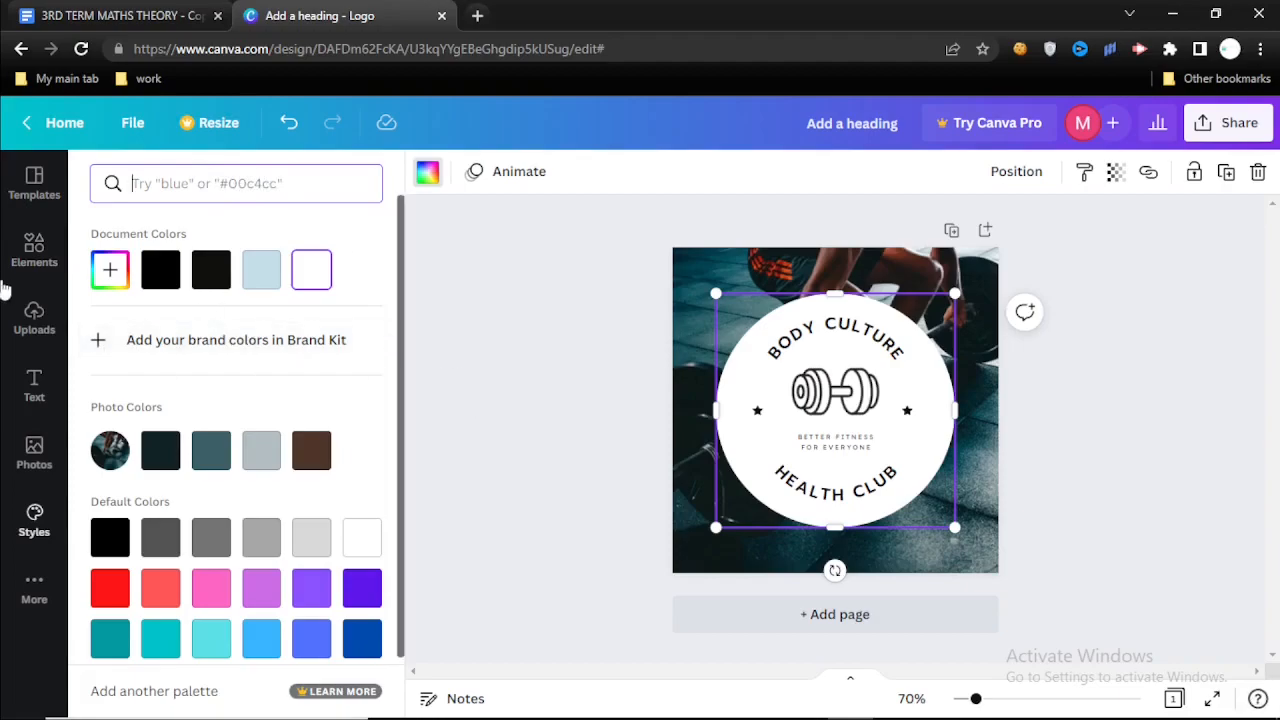
click(110, 270)
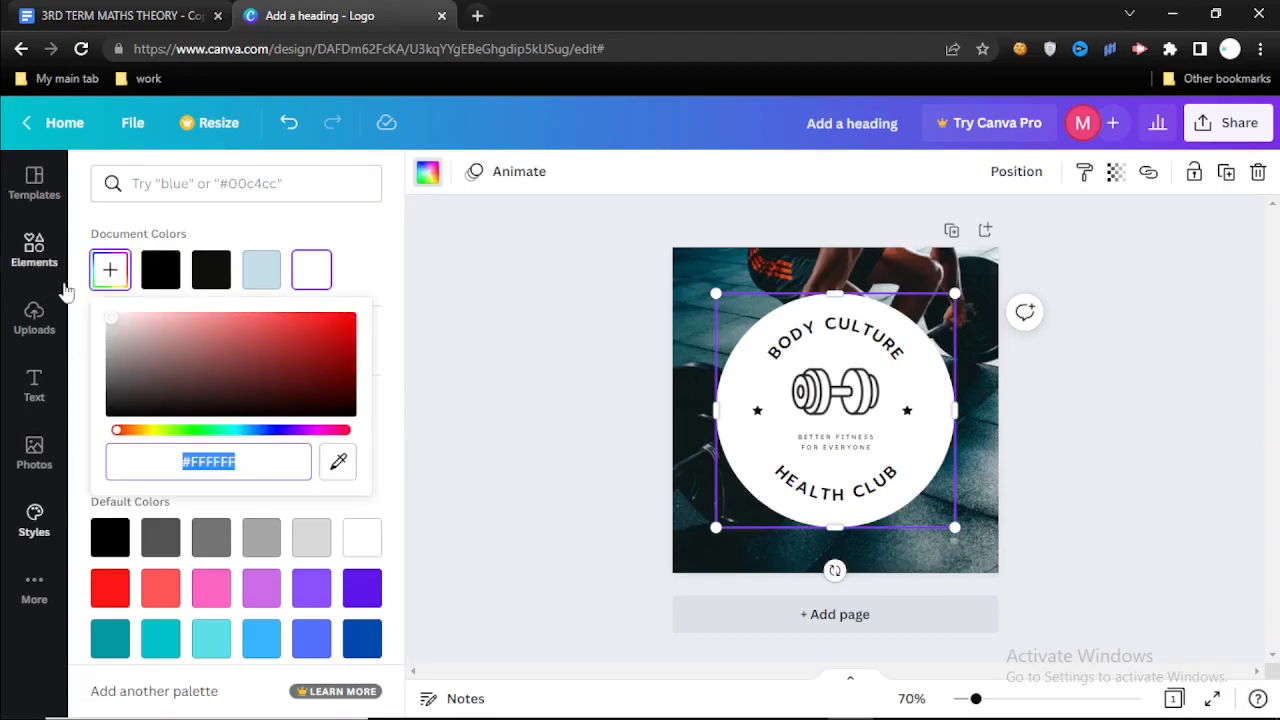
drag(117, 330, 217, 315)
click(176, 430)
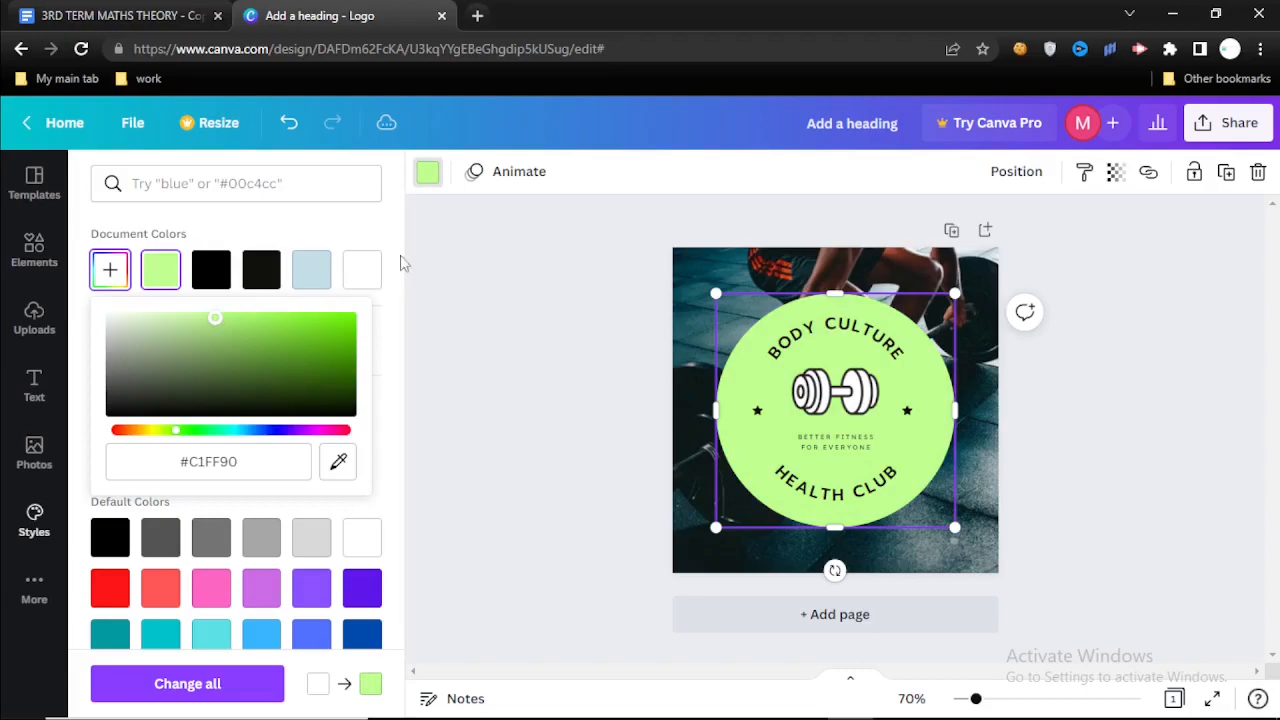
click(402, 311)
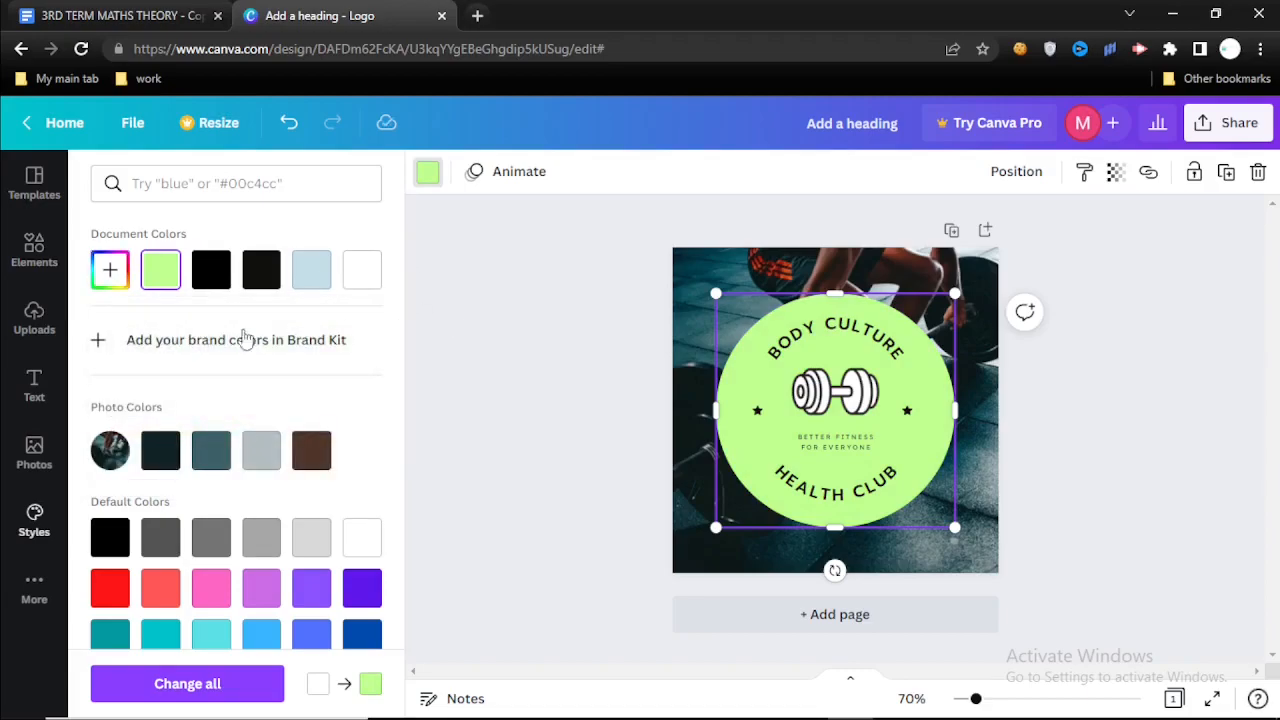
Preview the element animations on the green circle and leave them without applying one
click(478, 173)
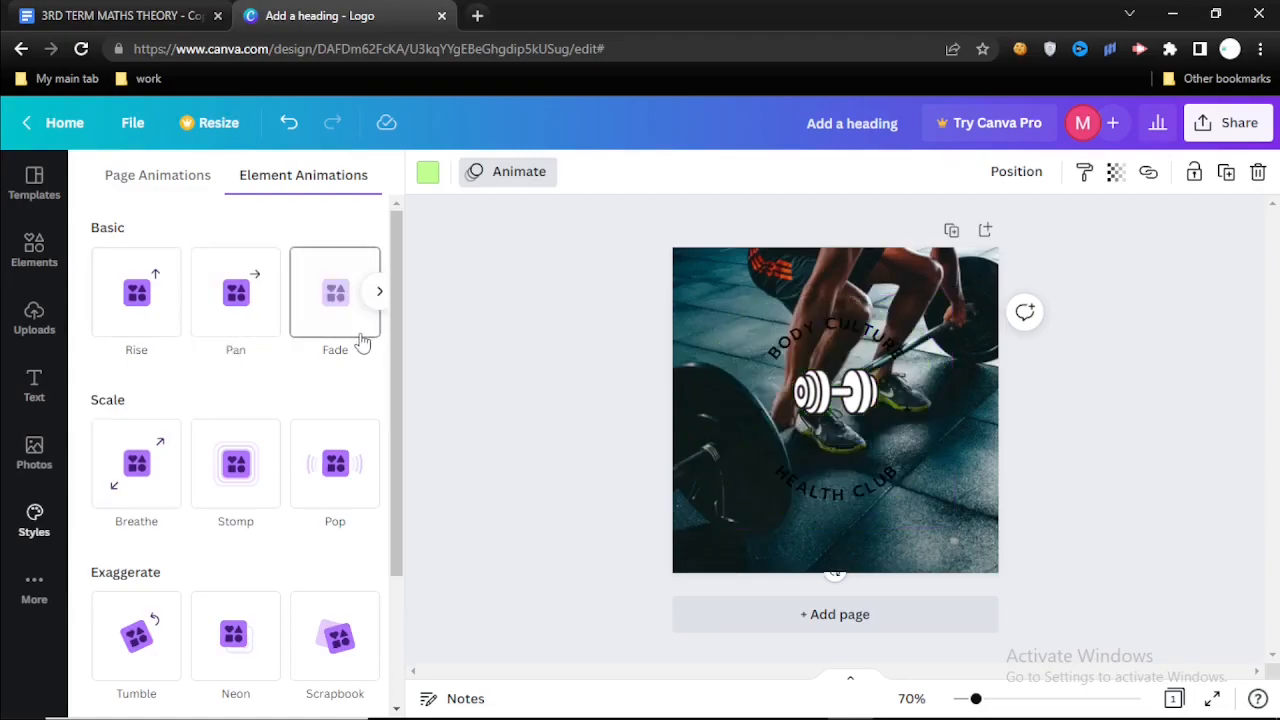
scroll(403, 349, down, 2)
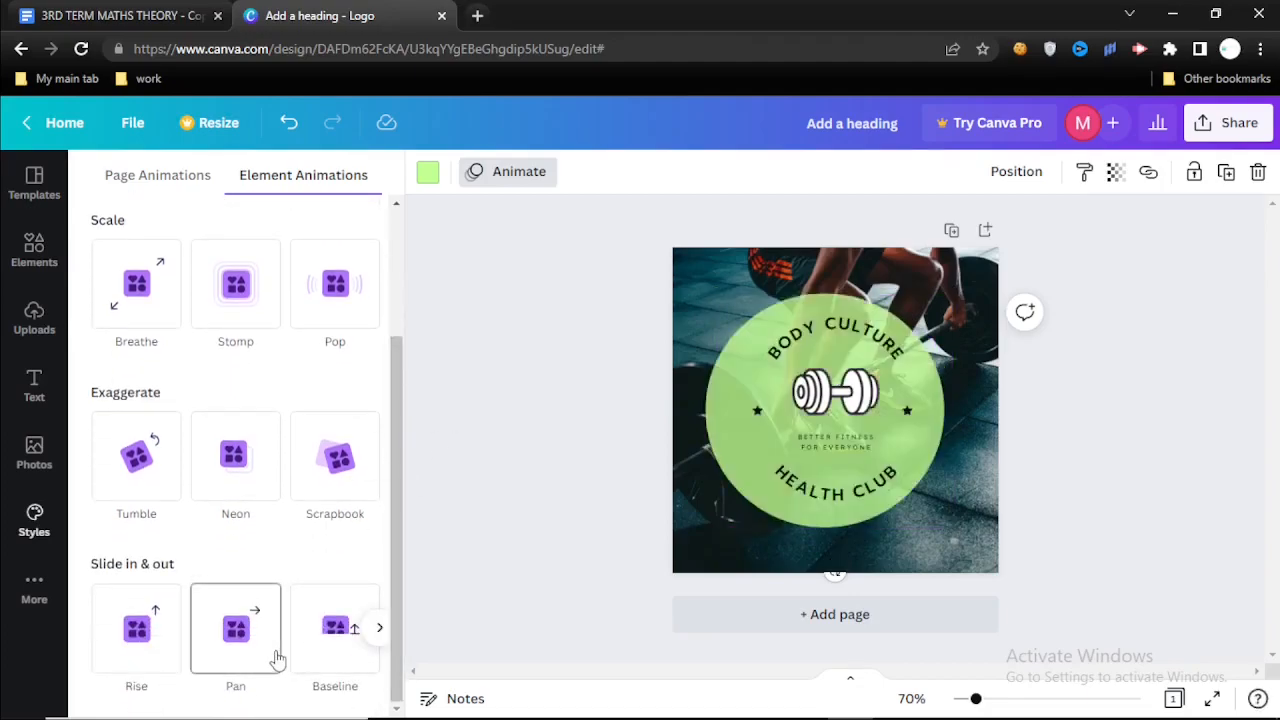
click(521, 228)
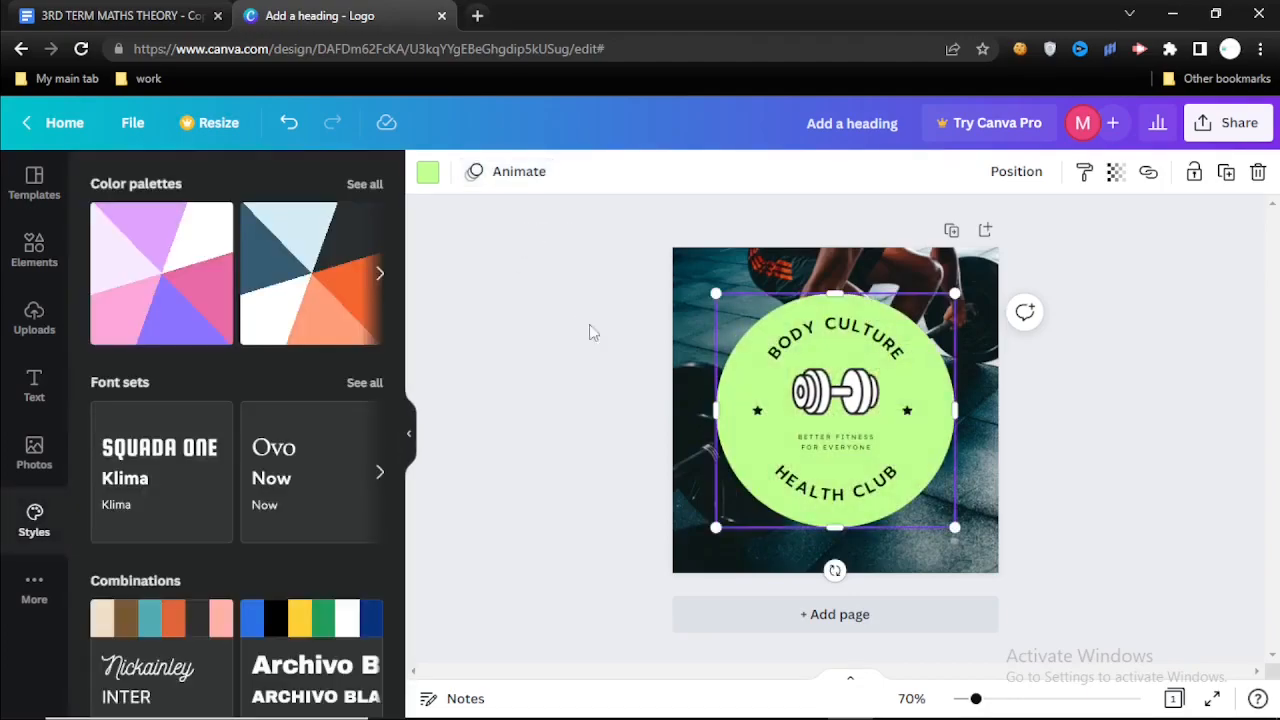
Bring the green circle forward one layer, over the BODY CULTURE text
click(1083, 262)
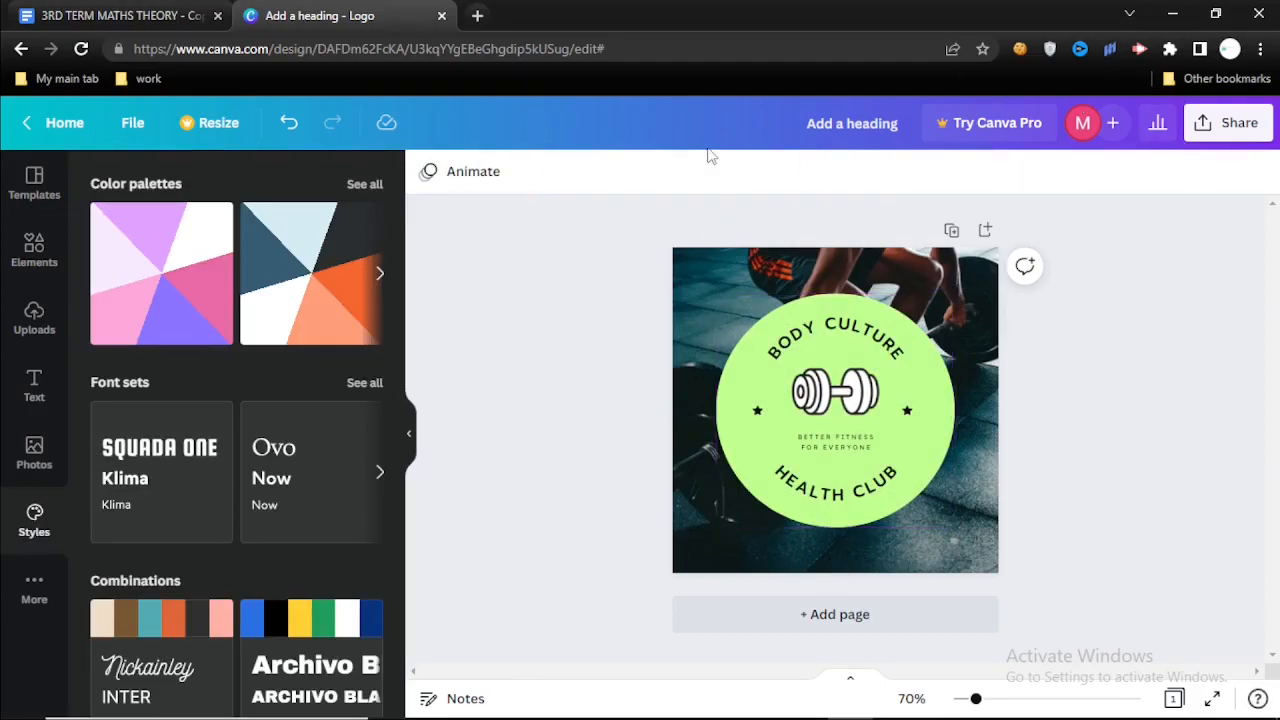
click(752, 388)
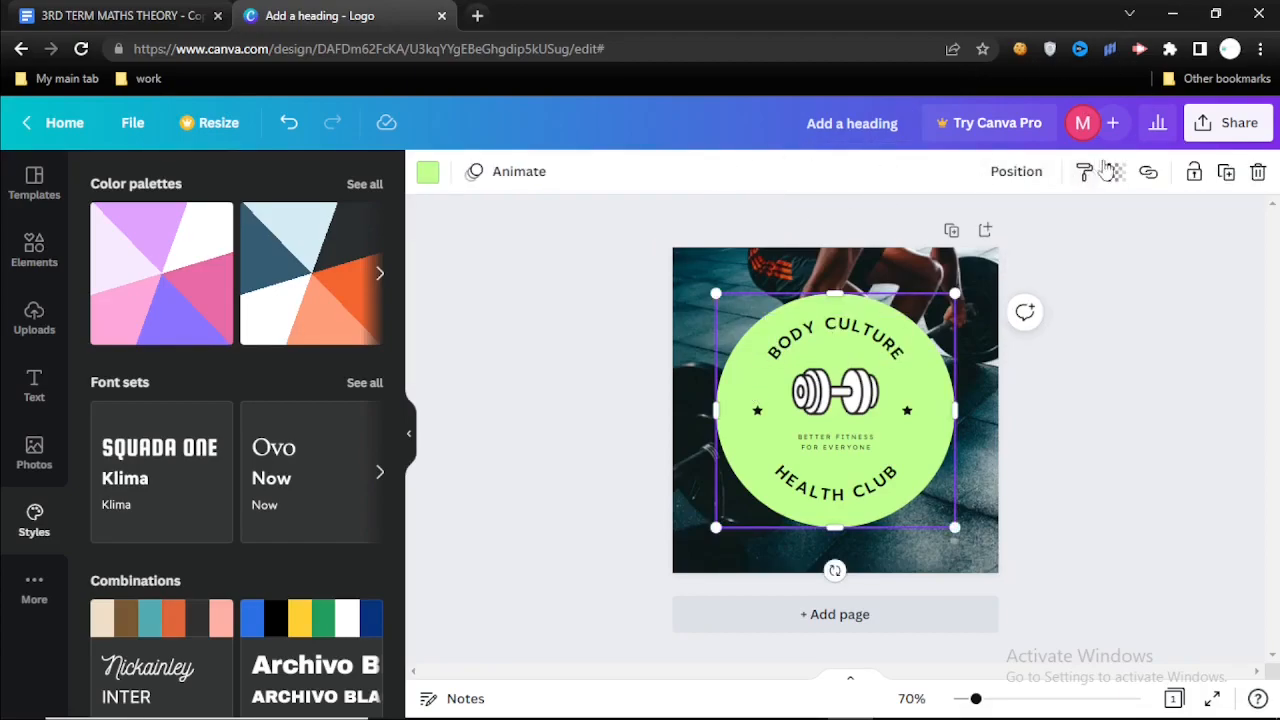
click(1020, 175)
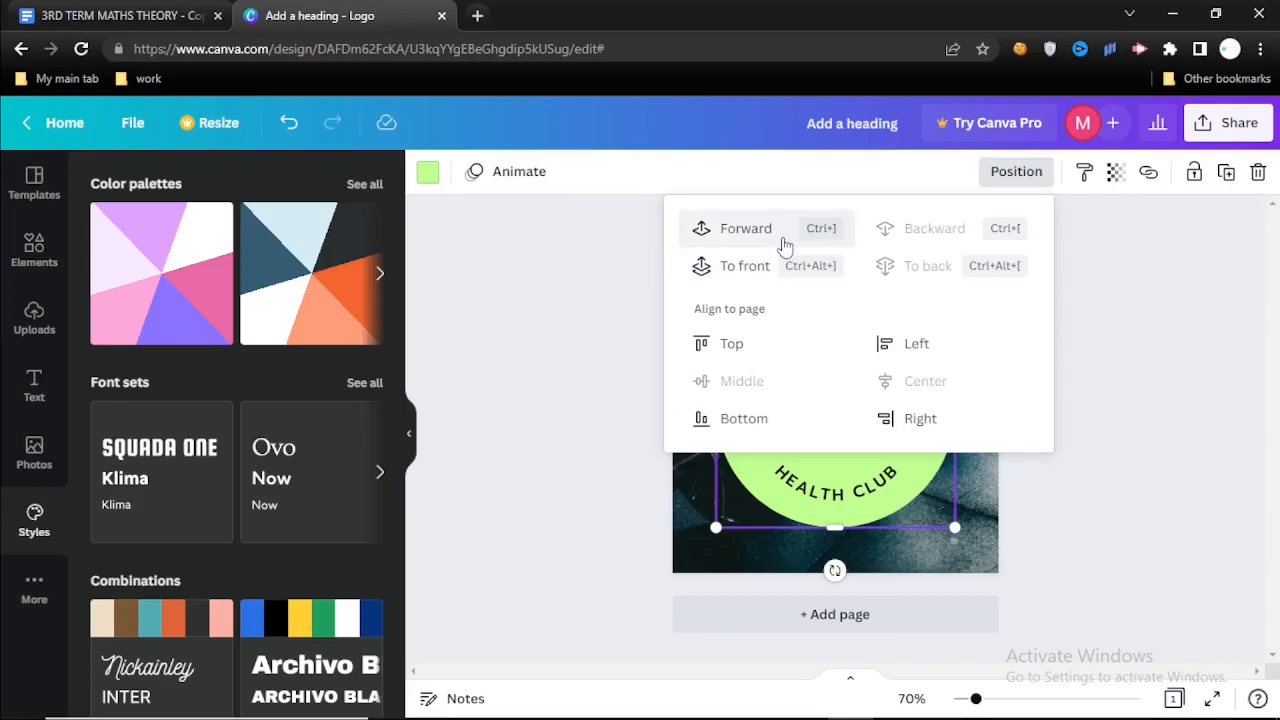
click(560, 280)
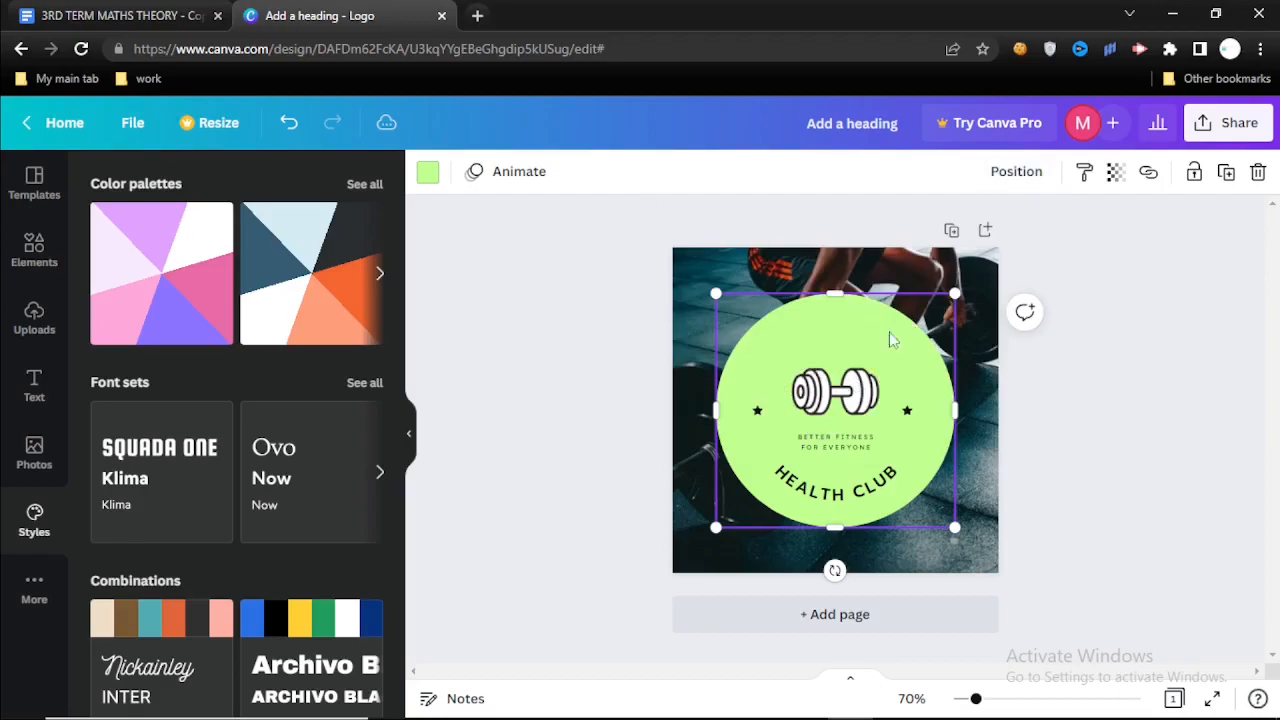
Nudge the green circle slightly down, bring it to the front of all elements and review its position options
mouse_move(903, 352)
mouse_down()
mouse_move(903, 430)
mouse_move(901, 352)
mouse_up()
click(1016, 173)
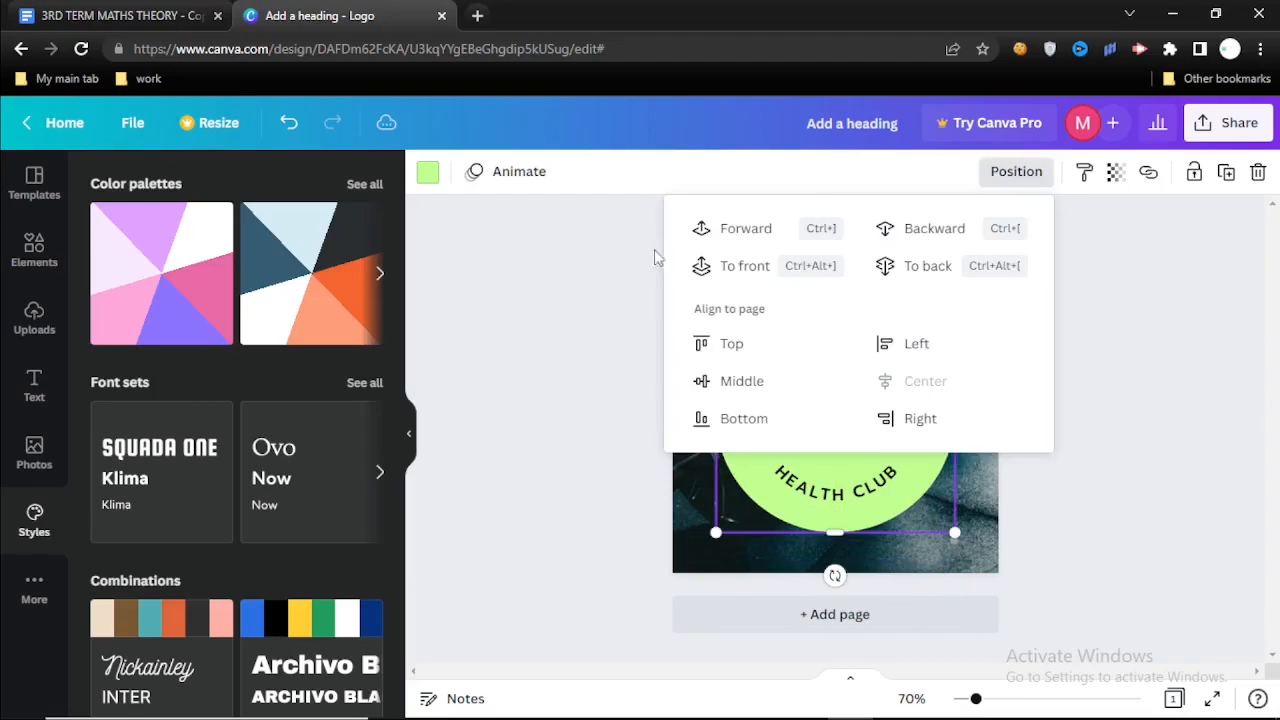
click(730, 265)
click(1071, 311)
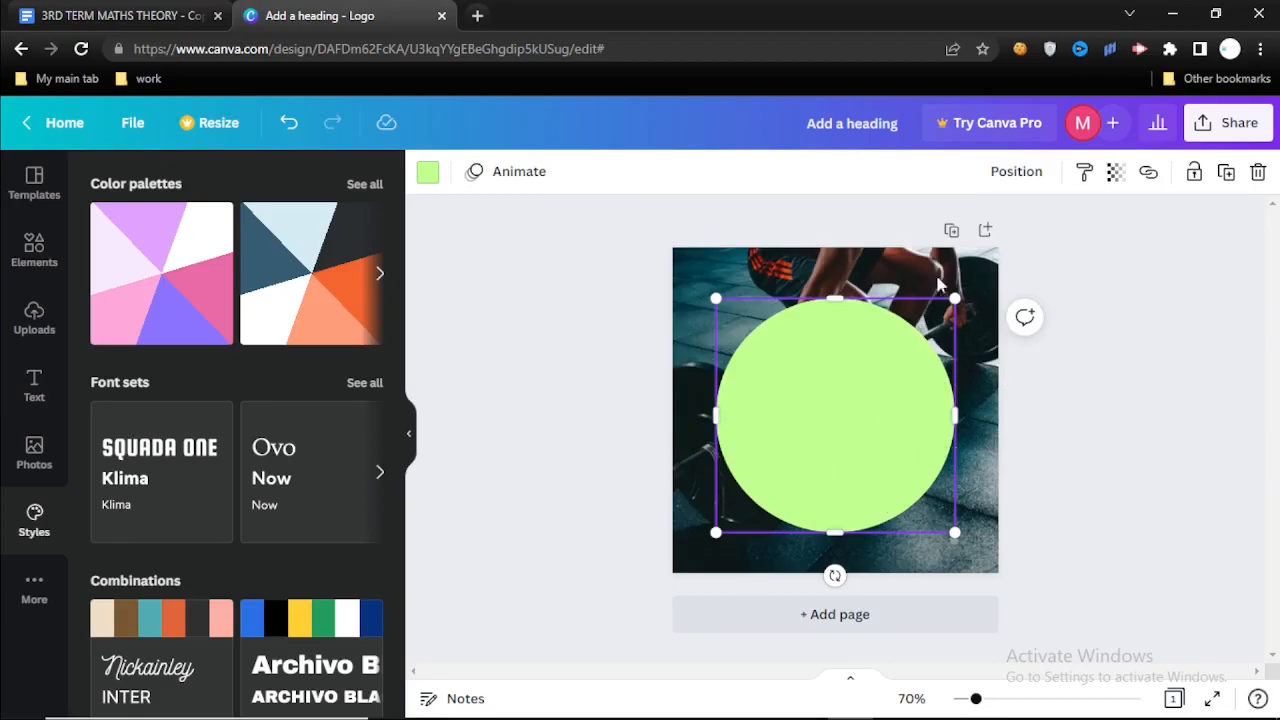
click(1016, 174)
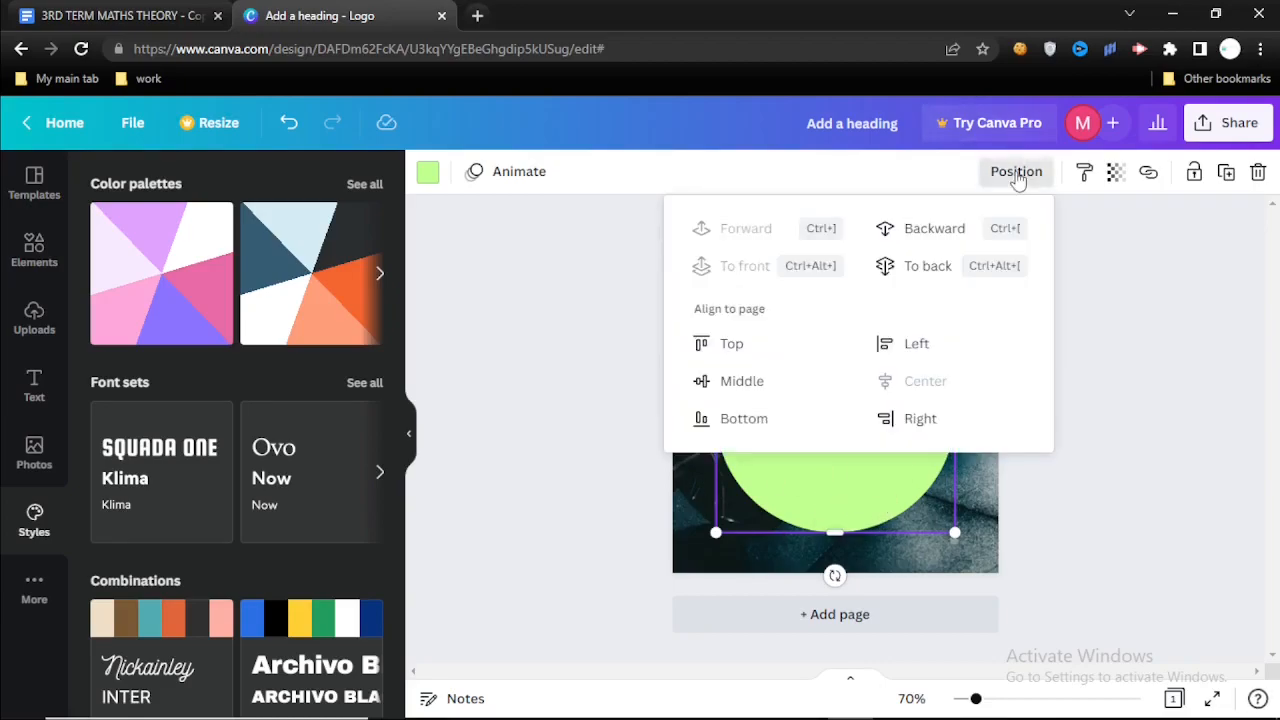
click(455, 215)
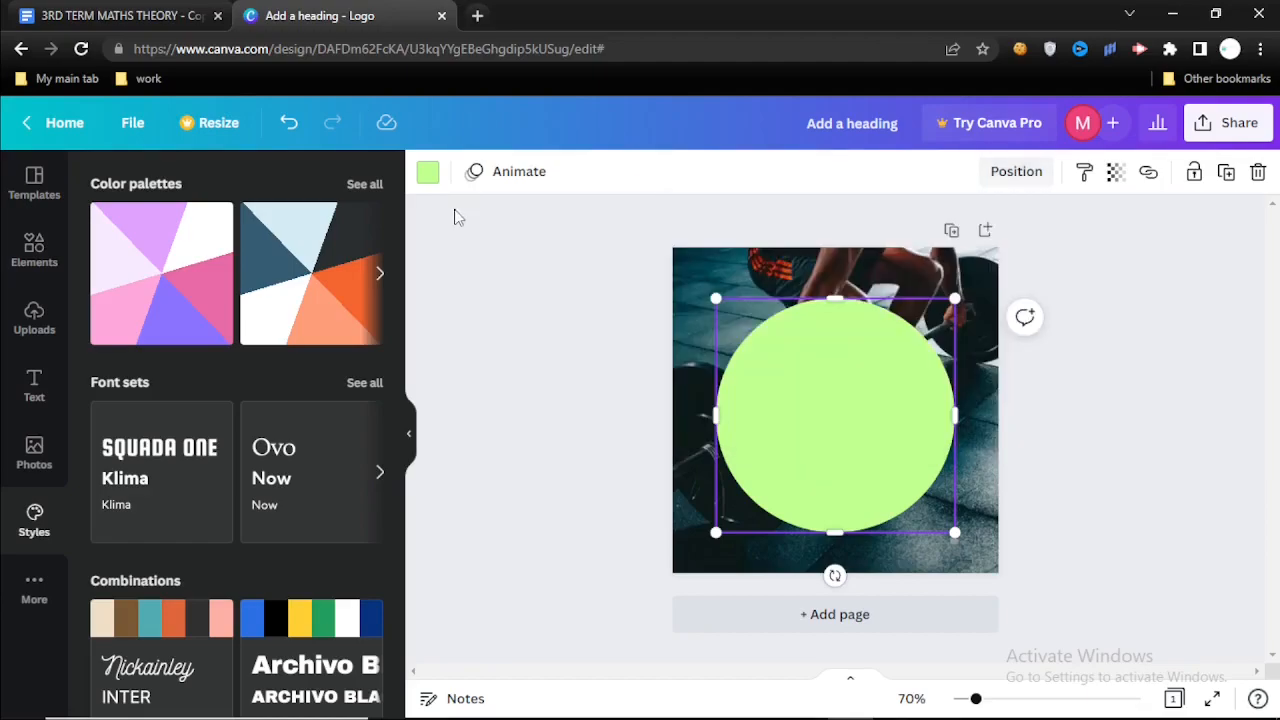
Undo the green circle's layer-order changes and its slight move, then deselect it
click(290, 125)
click(290, 125)
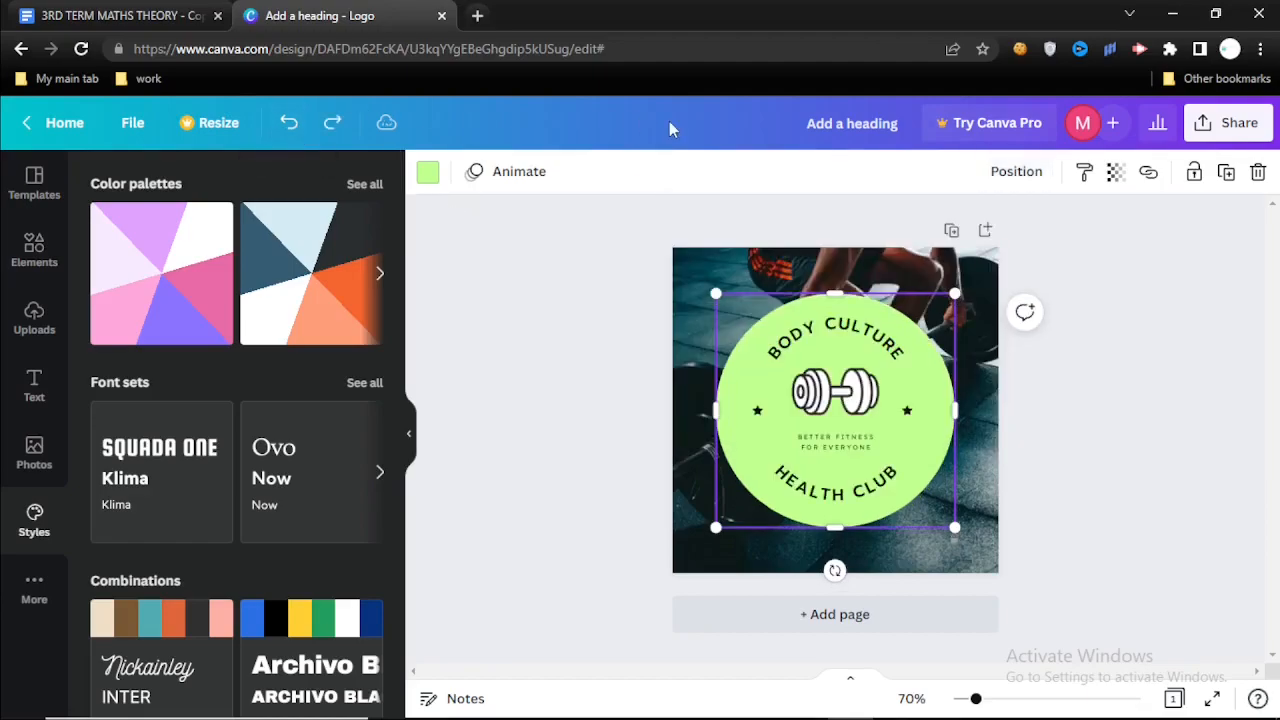
click(1096, 288)
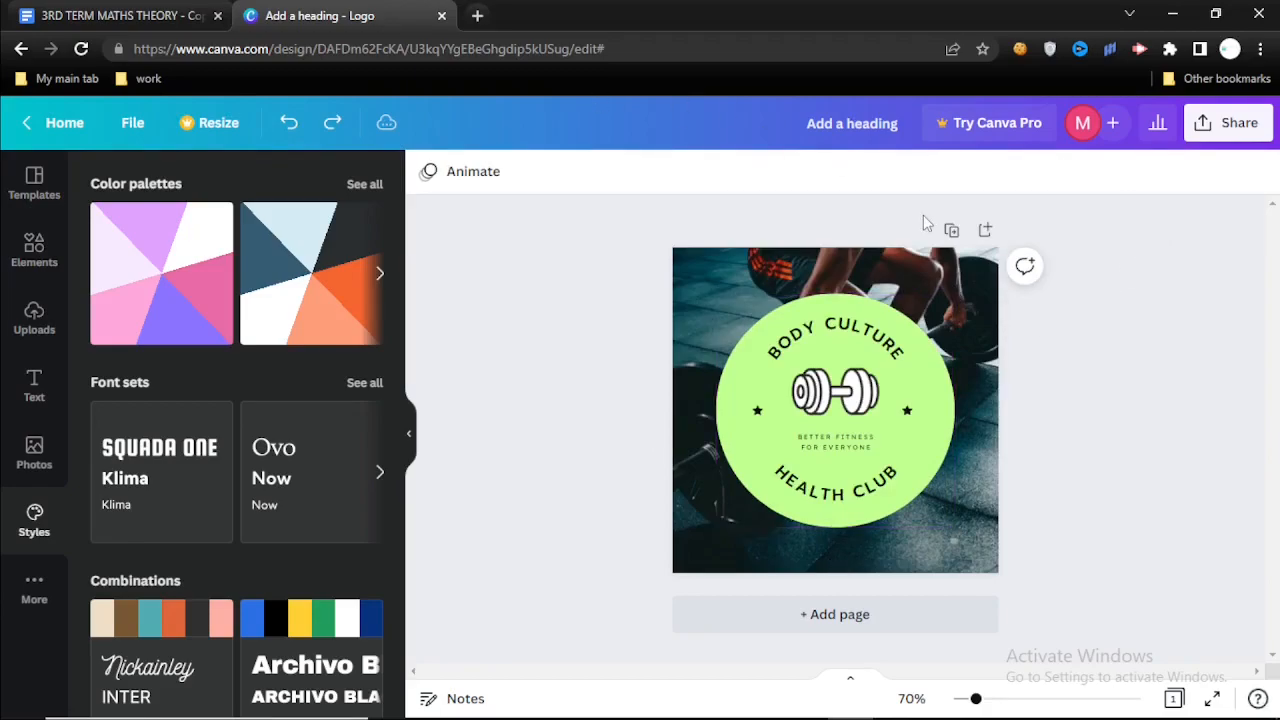
Duplicate the green logo page to create a second page with the same design
click(914, 390)
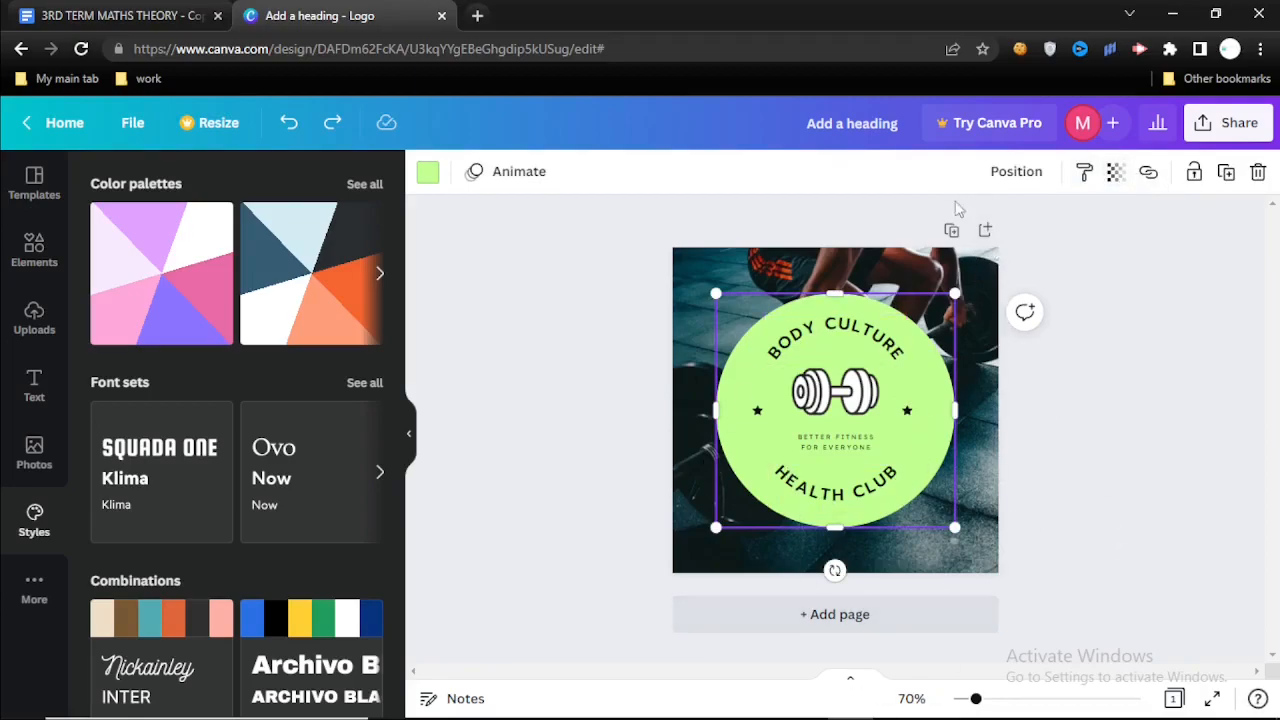
click(952, 231)
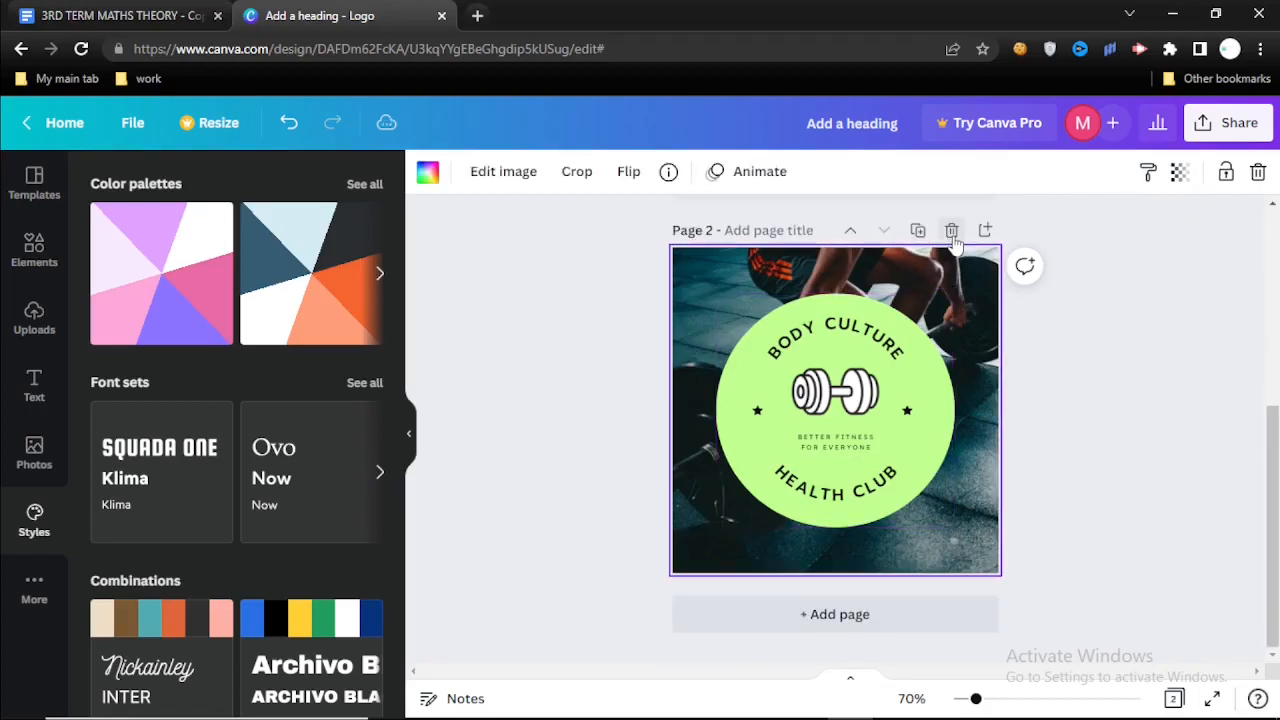
drag(1273, 530, 1275, 440)
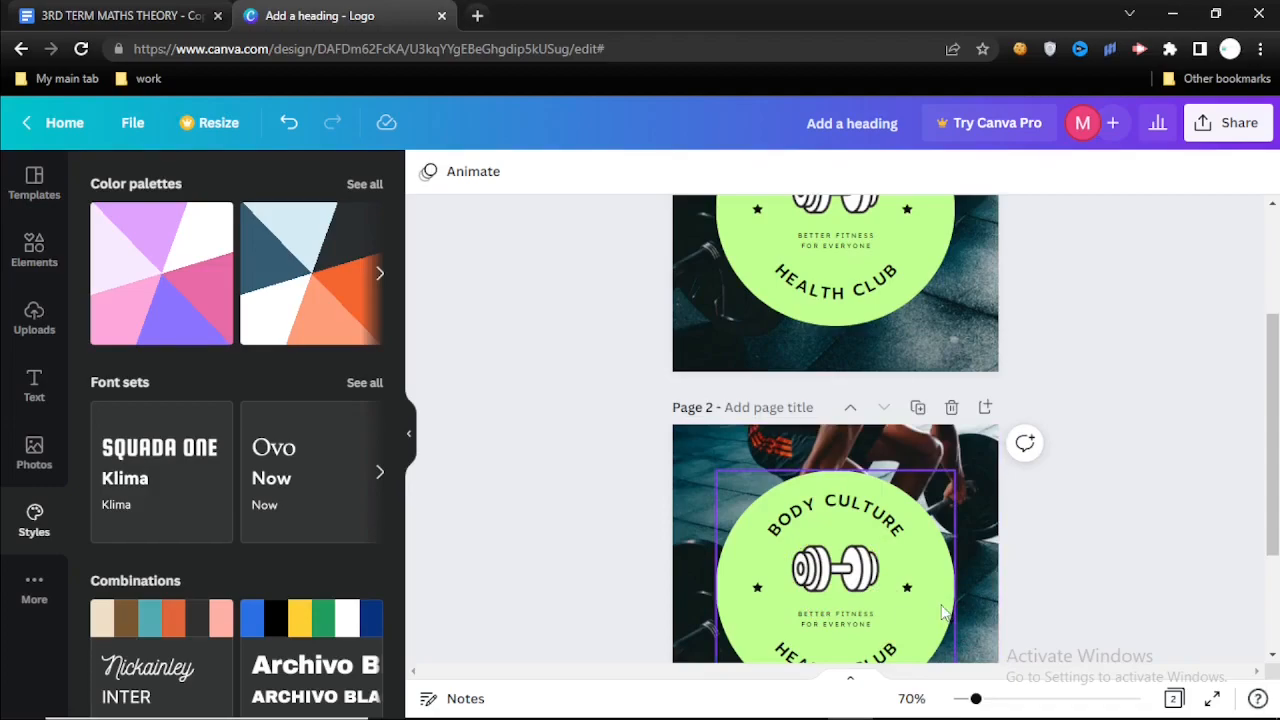
On page 2, recolour the circle turquoise and the dumbbell blue
click(941, 612)
click(428, 171)
click(211, 634)
click(835, 568)
click(110, 586)
click(260, 634)
Set the BODY CULTURE, tagline and HEALTH CLUB texts on page 2 to white
click(835, 512)
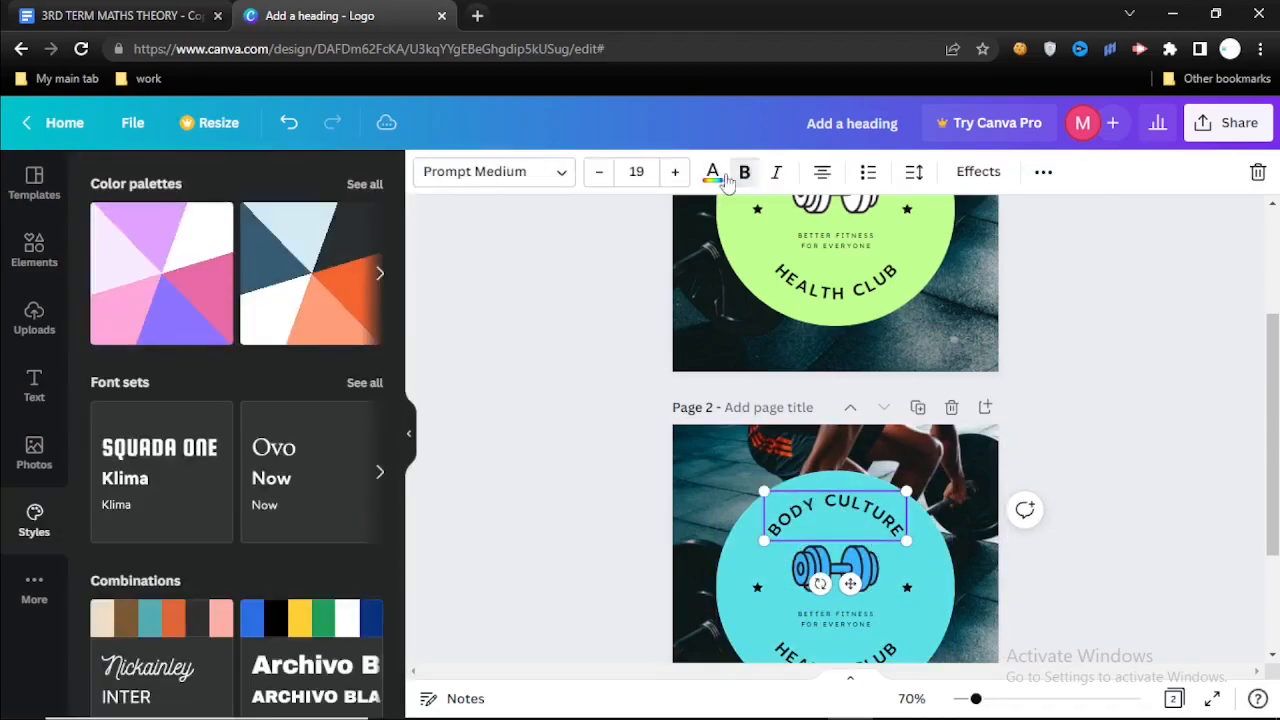
click(713, 172)
click(160, 320)
scroll(835, 430, down, 1)
click(835, 542)
click(713, 172)
click(160, 320)
click(835, 497)
click(716, 175)
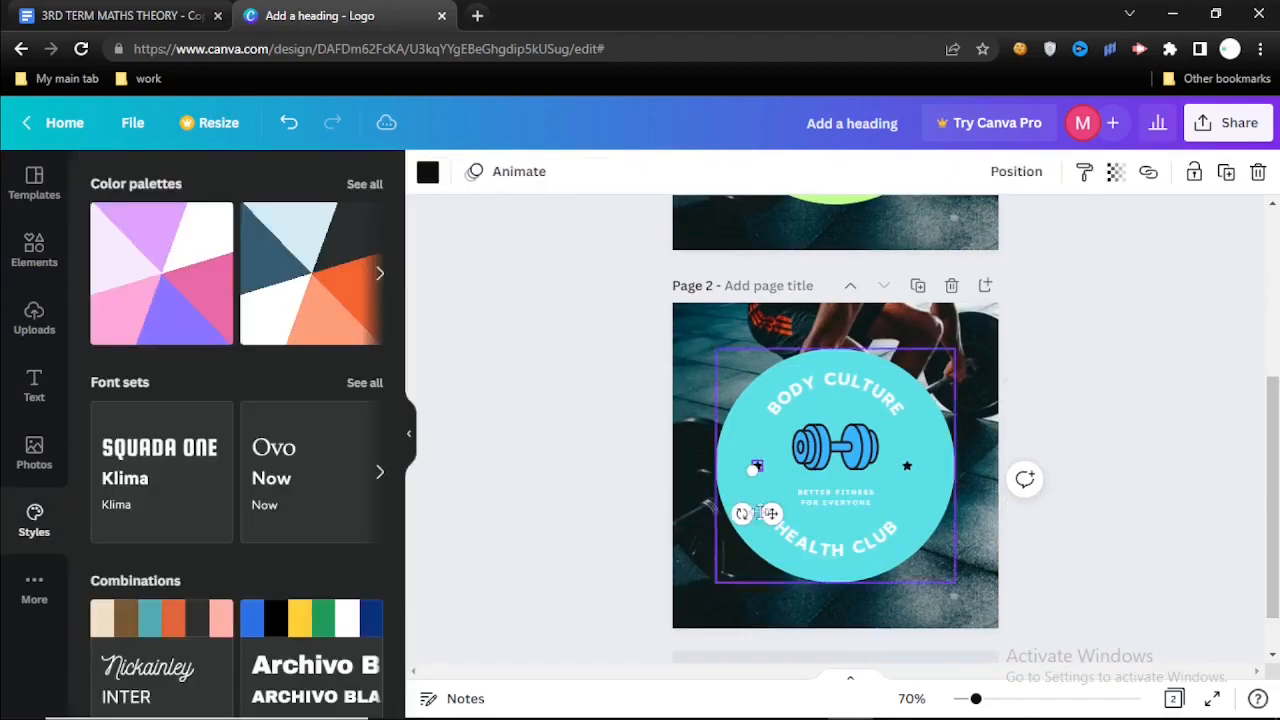
Recolour page 2's left star white and apply the same black-to-white change across all pages
click(428, 171)
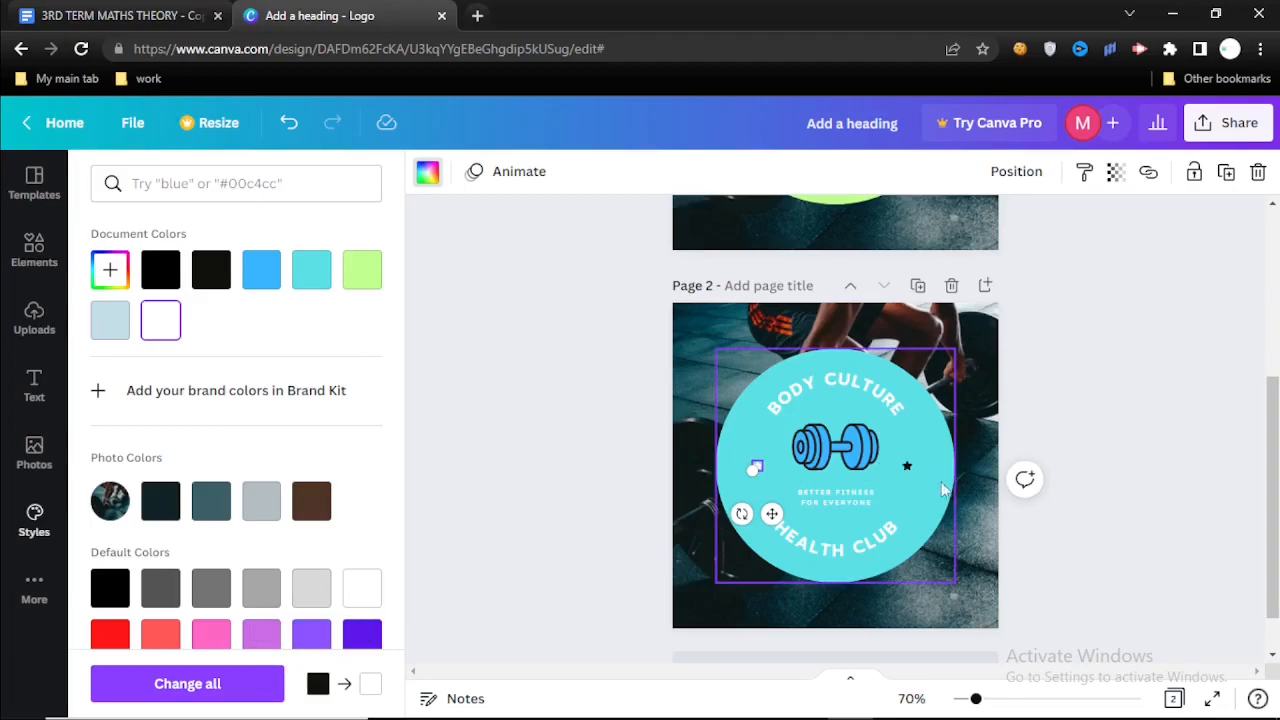
click(243, 690)
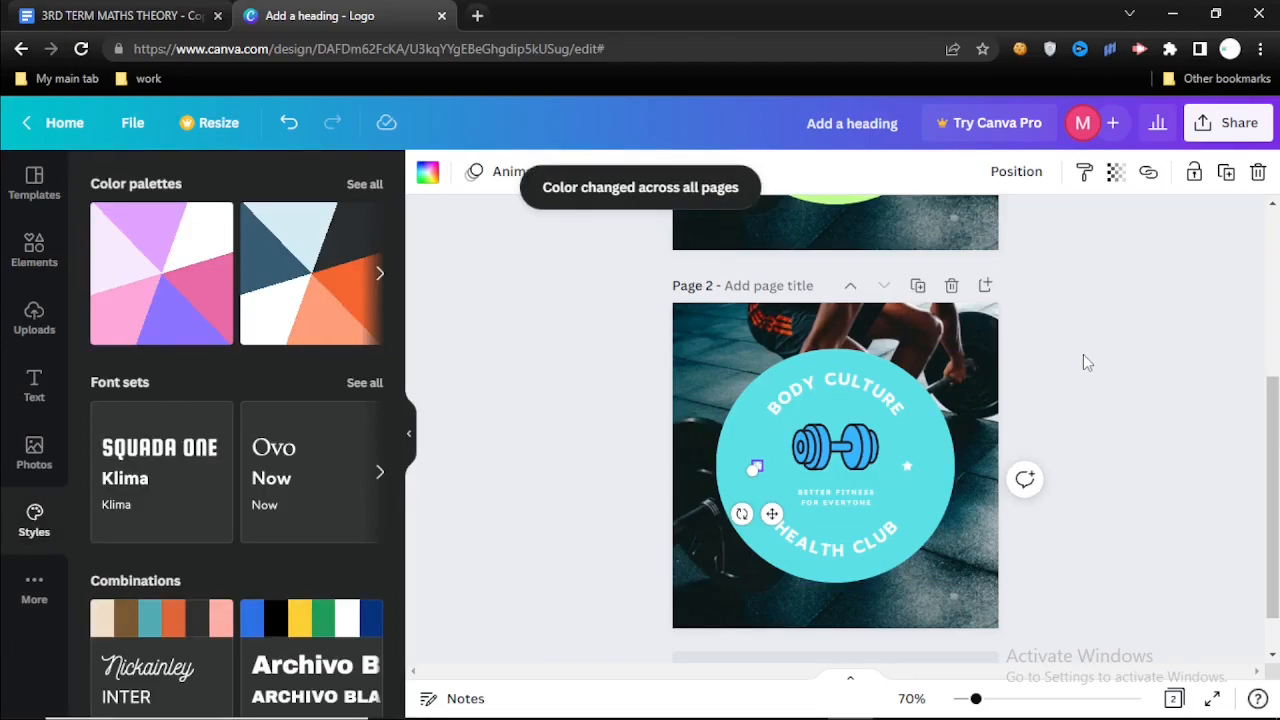
Check the stars on both pages and undo the colour change applied across all pages
click(1083, 355)
scroll(1083, 355, up, 3)
scroll(835, 430, down, 2)
scroll(835, 430, up, 1)
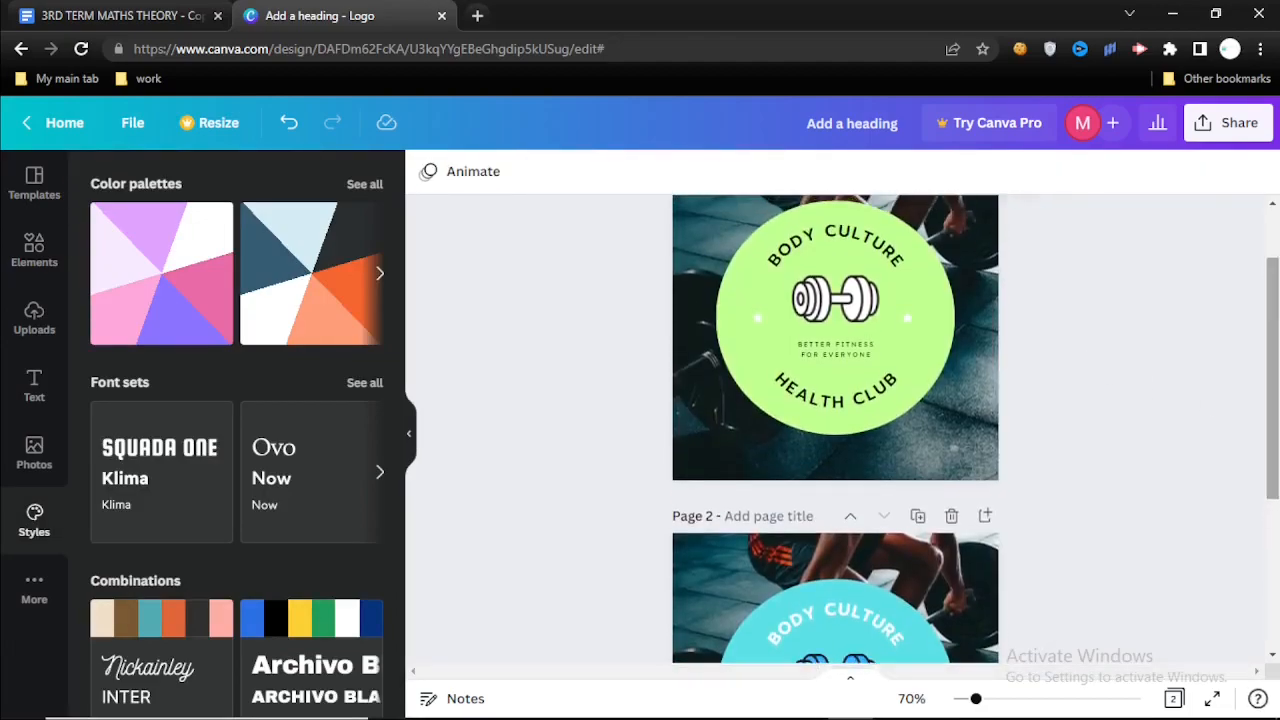
scroll(835, 430, up, 2)
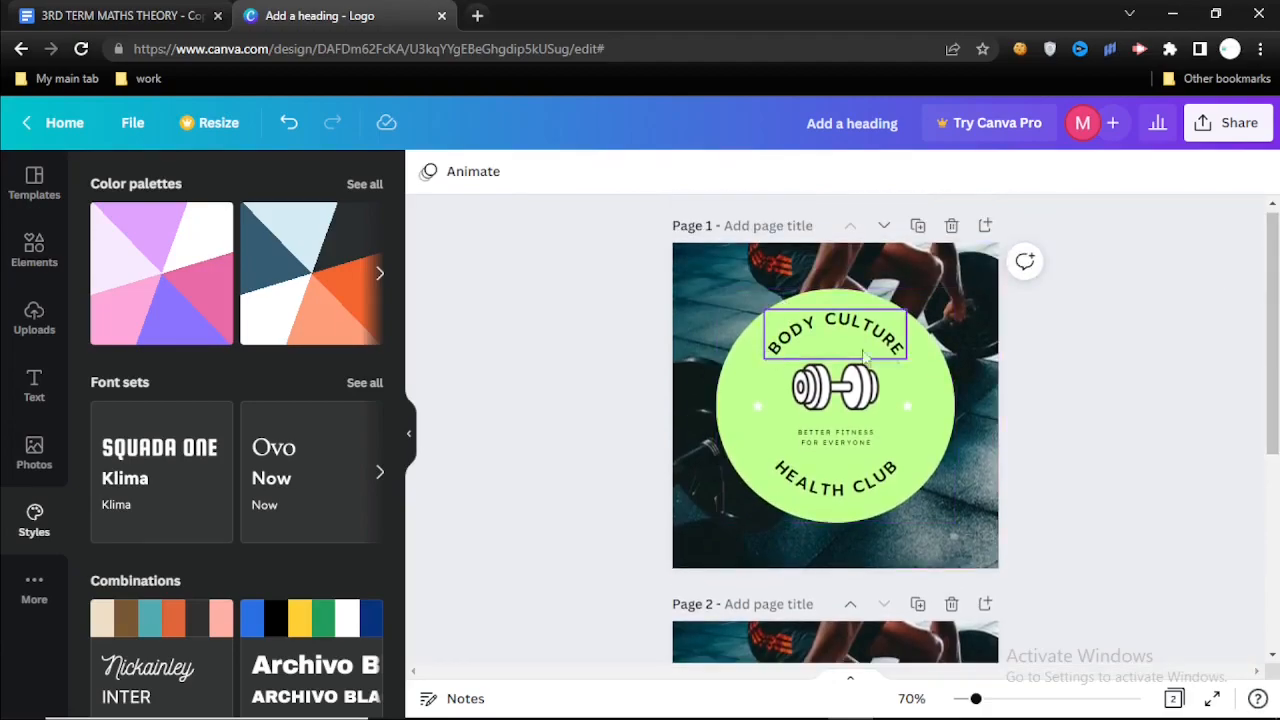
scroll(835, 430, down, 7)
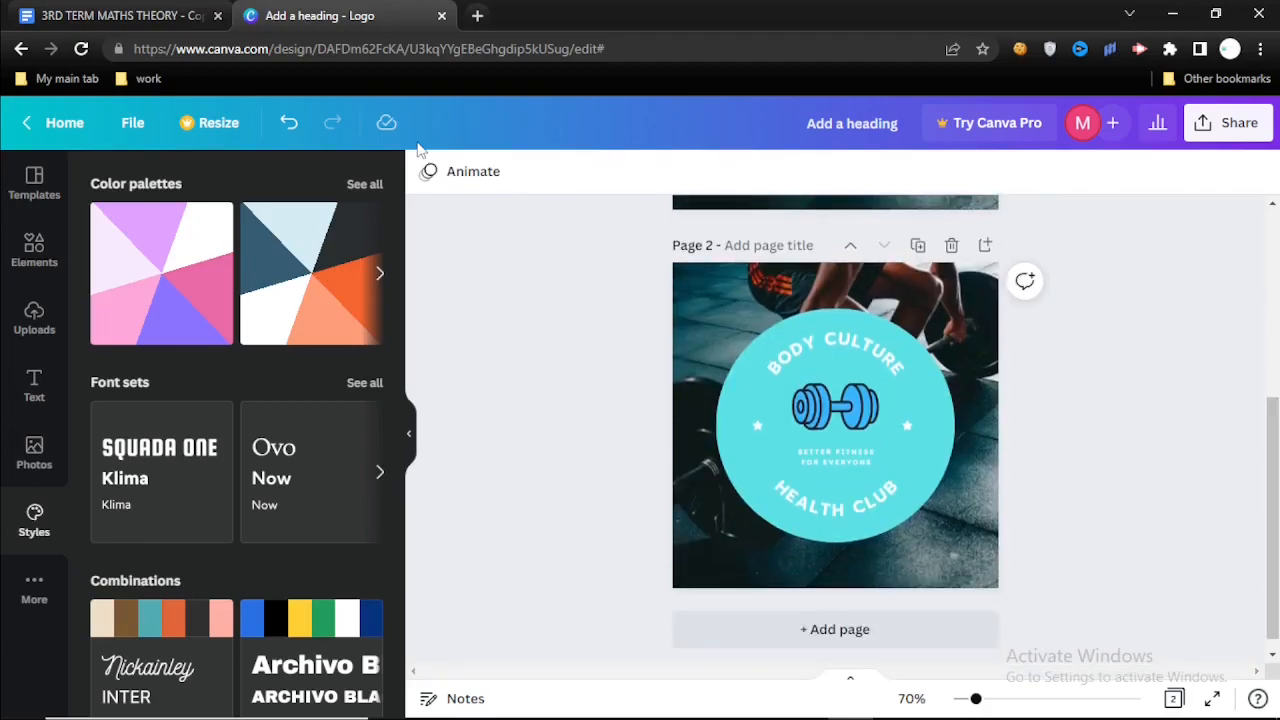
click(288, 121)
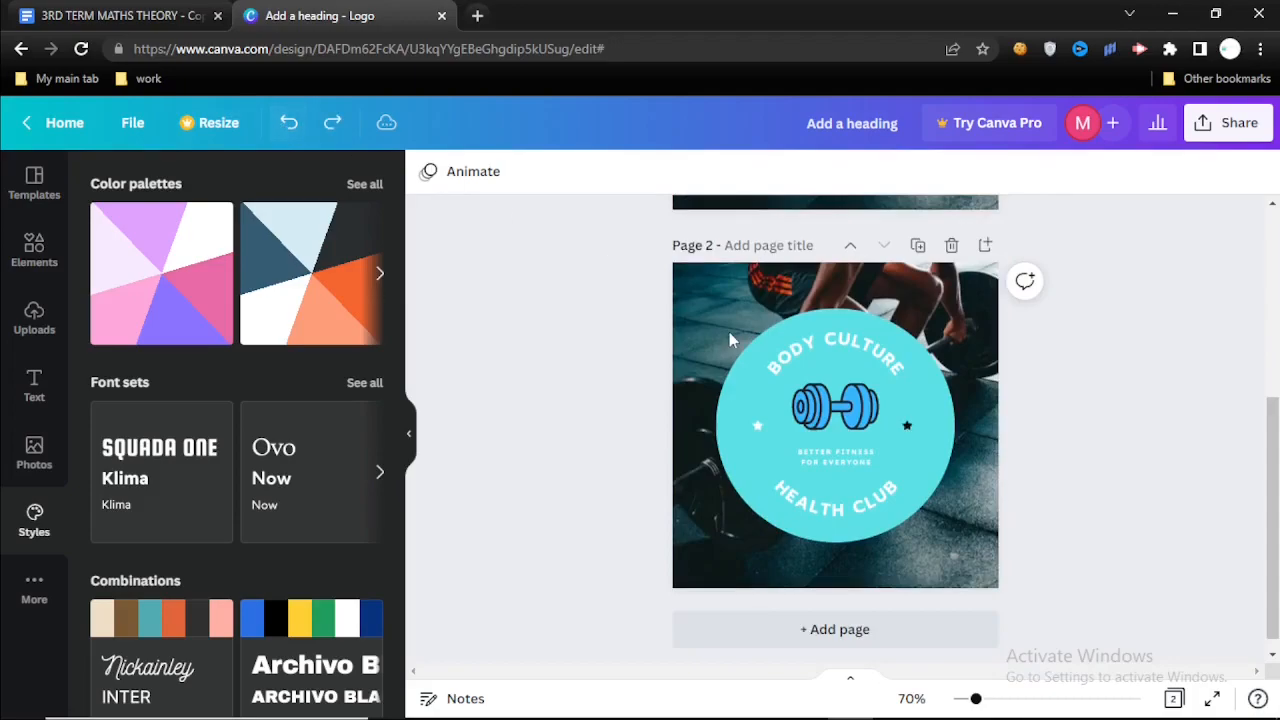
Recolour only the right star on page 2 white, without applying the change to all pages
click(903, 426)
click(904, 426)
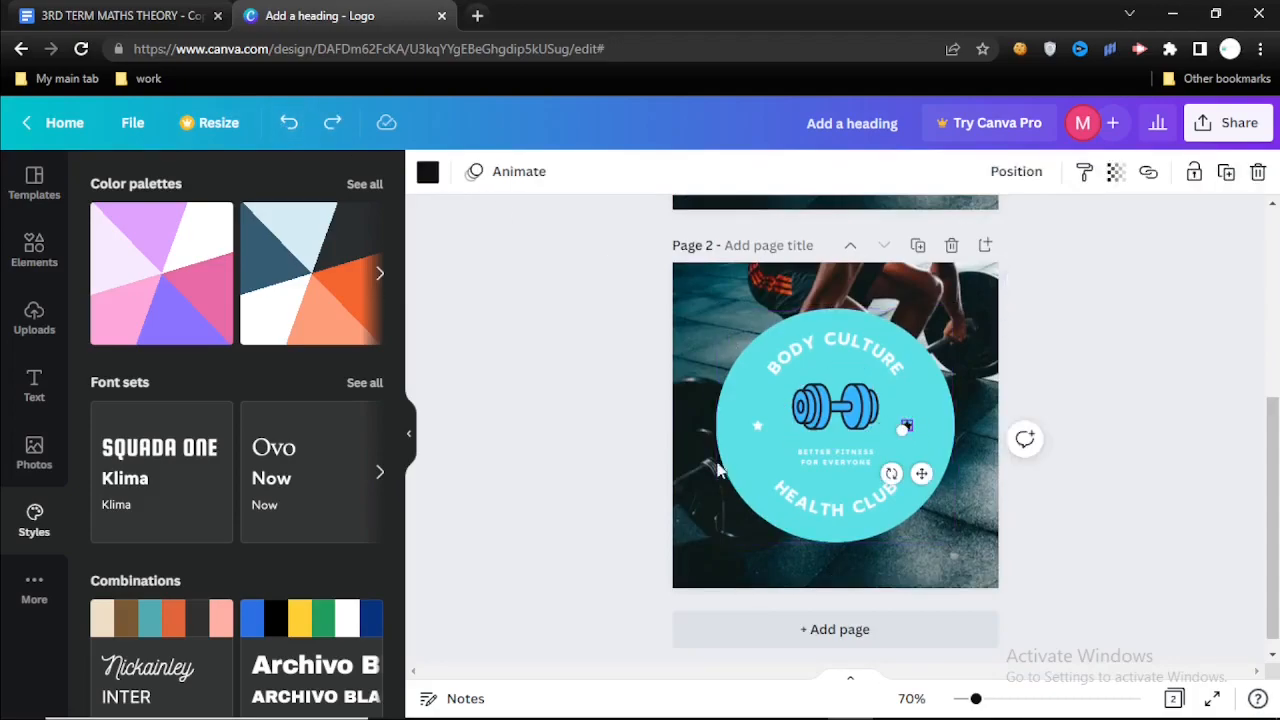
click(427, 171)
click(362, 588)
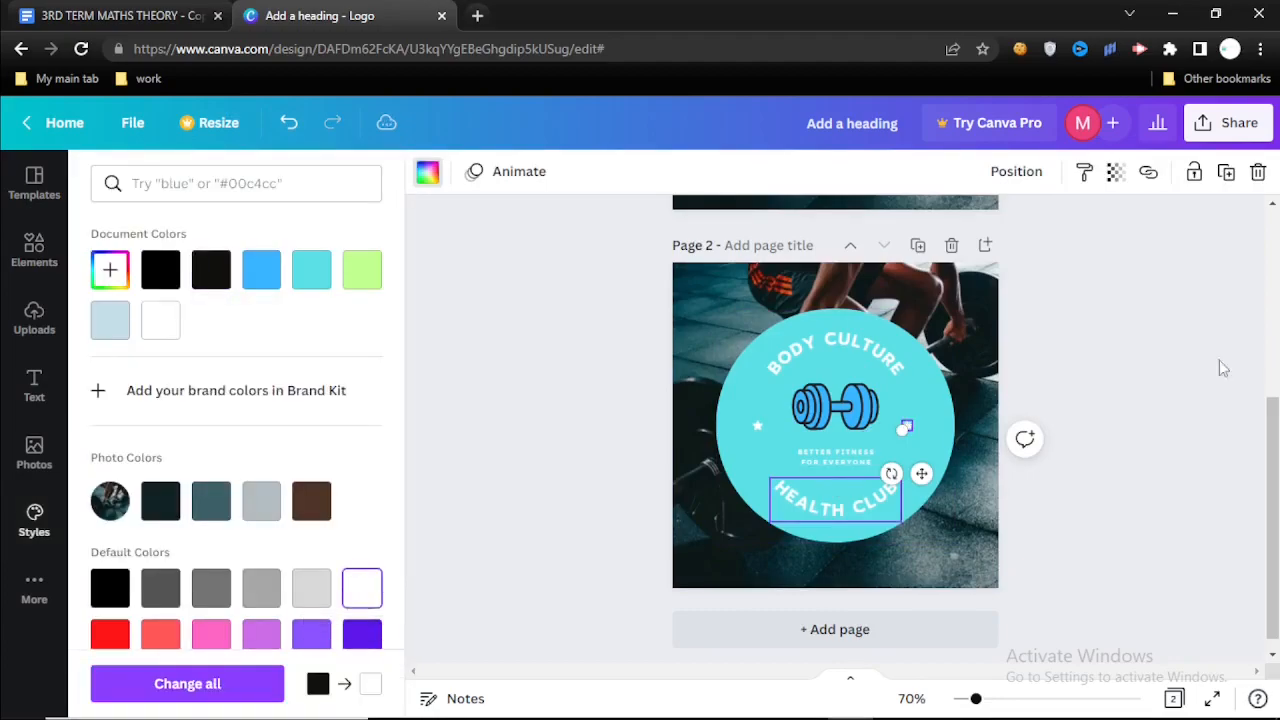
click(1142, 335)
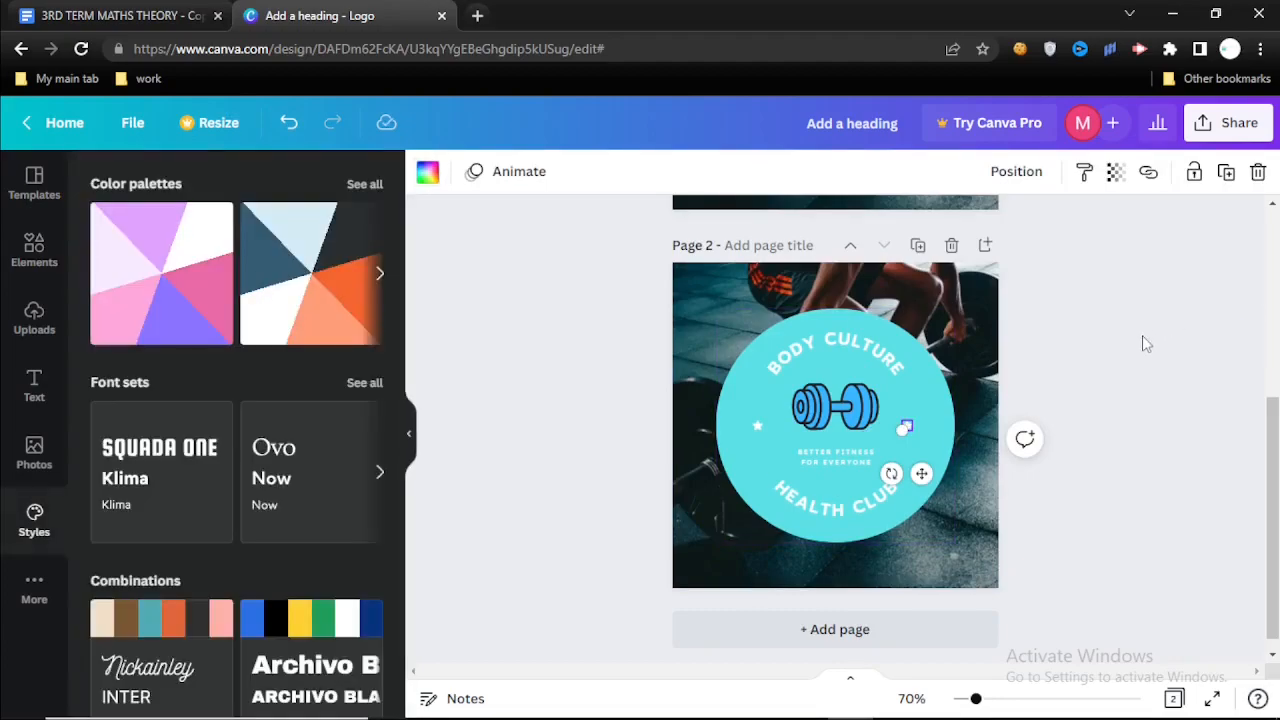
Compare the green logo on page 1 with the turquoise version on page 2
scroll(835, 430, up, 4)
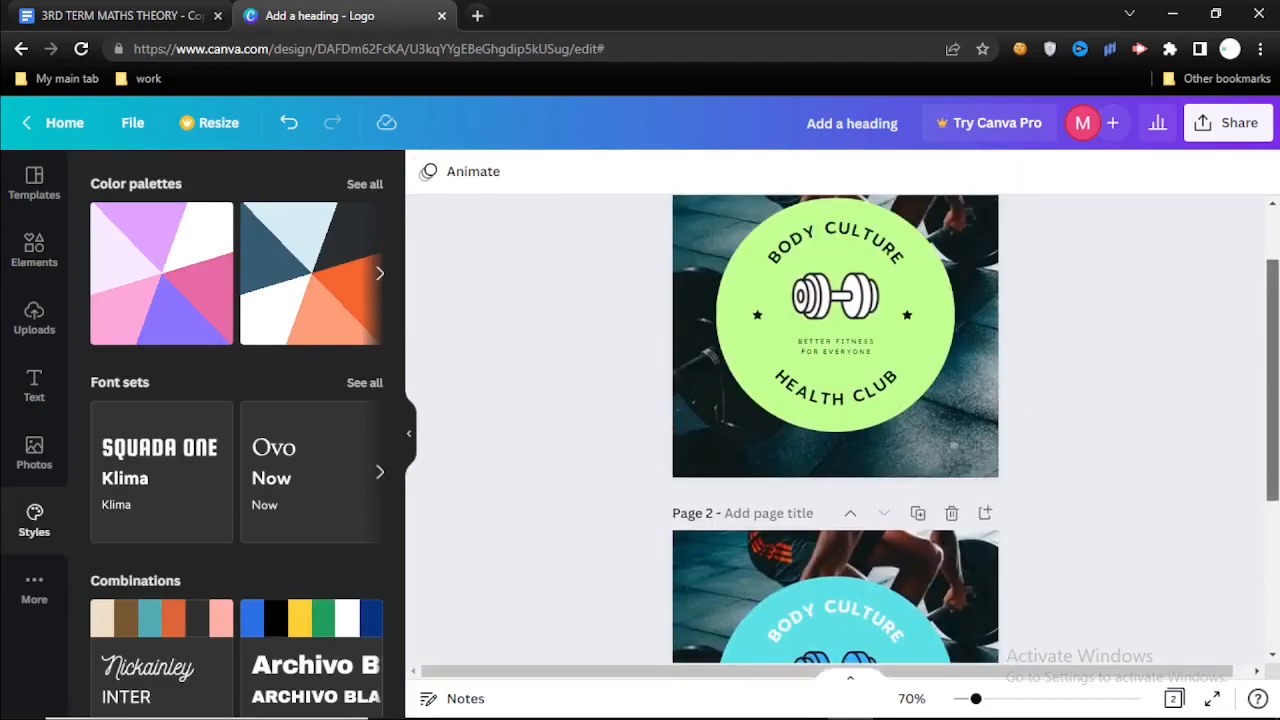
scroll(835, 430, down, 2)
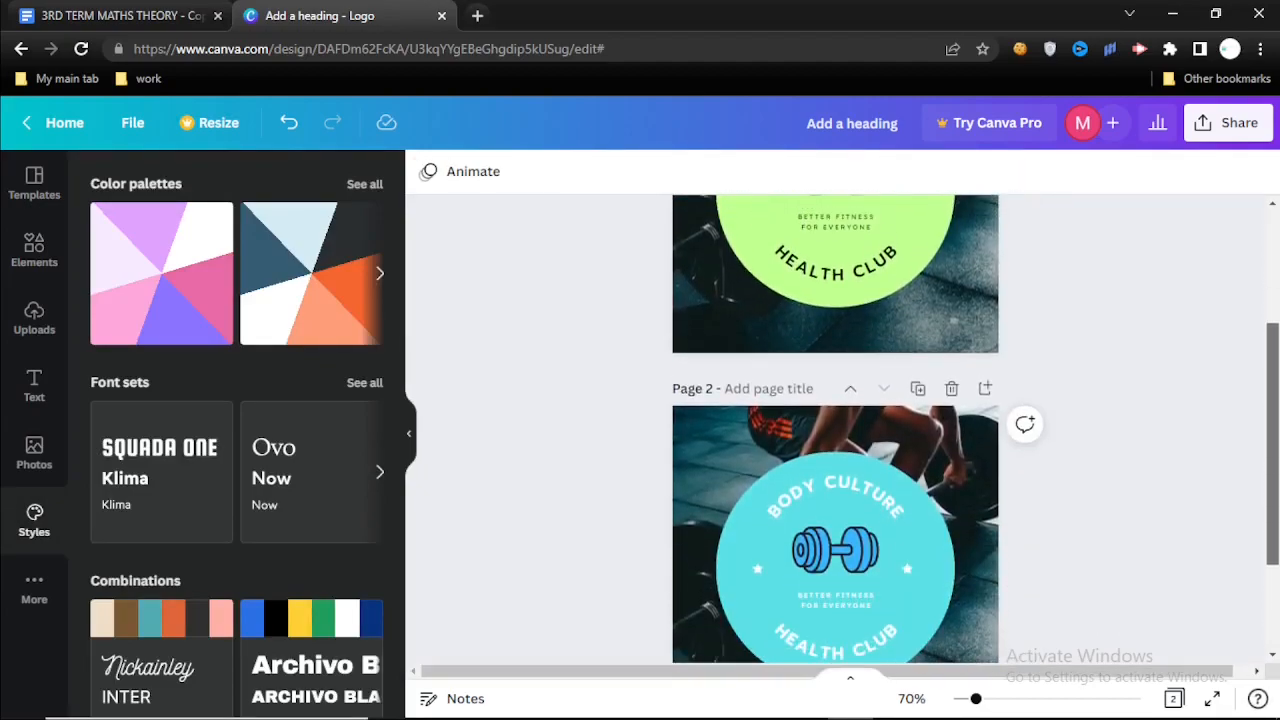
scroll(835, 430, up, 3)
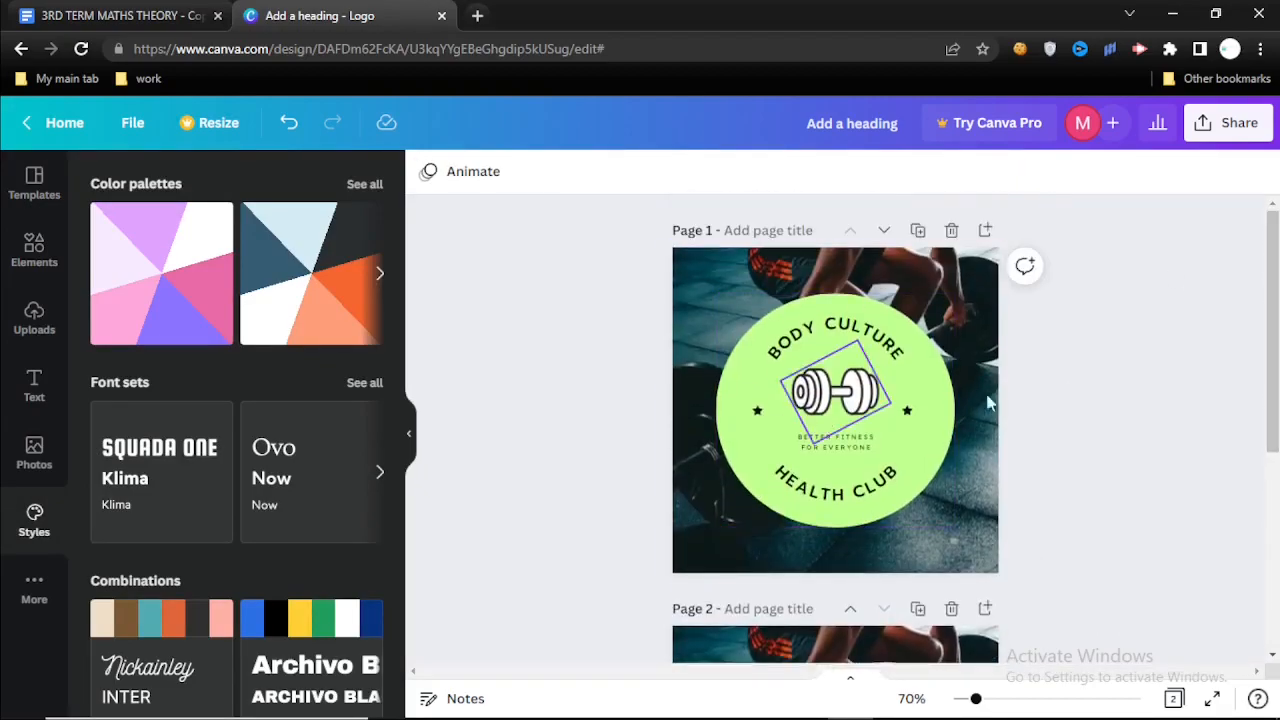
scroll(1276, 365, down, 4)
scroll(1276, 365, up, 4)
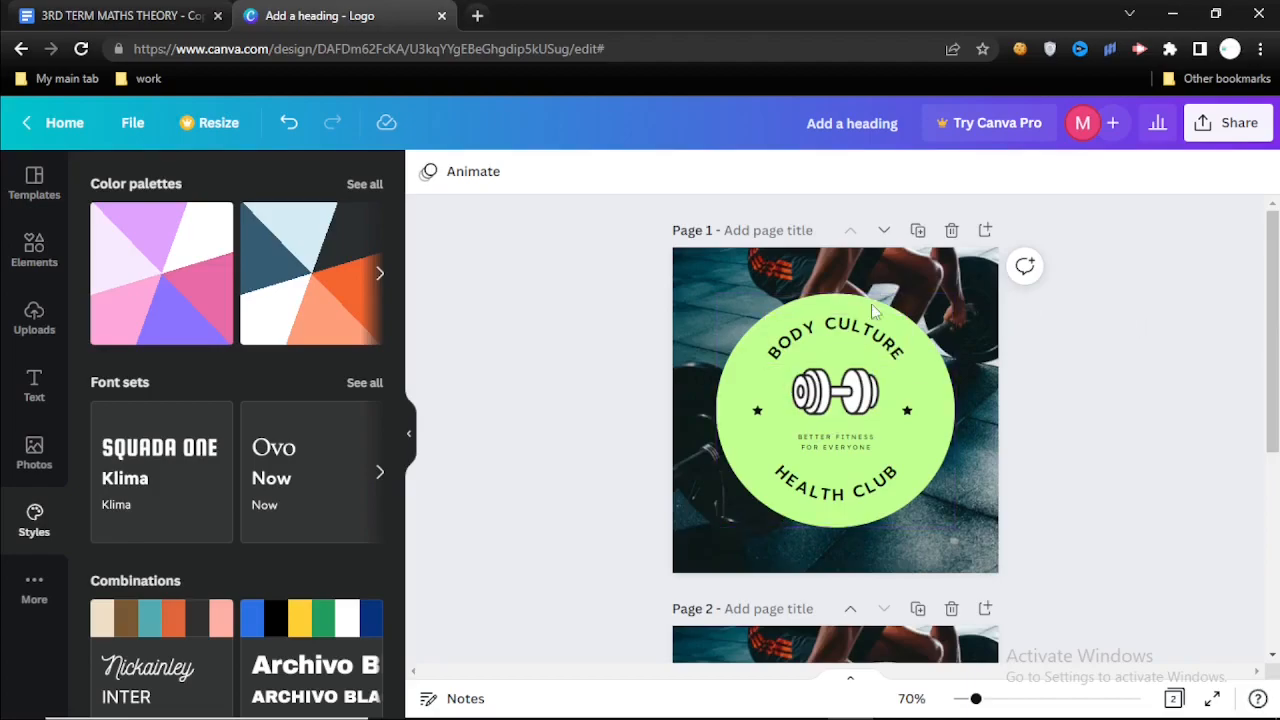
click(754, 288)
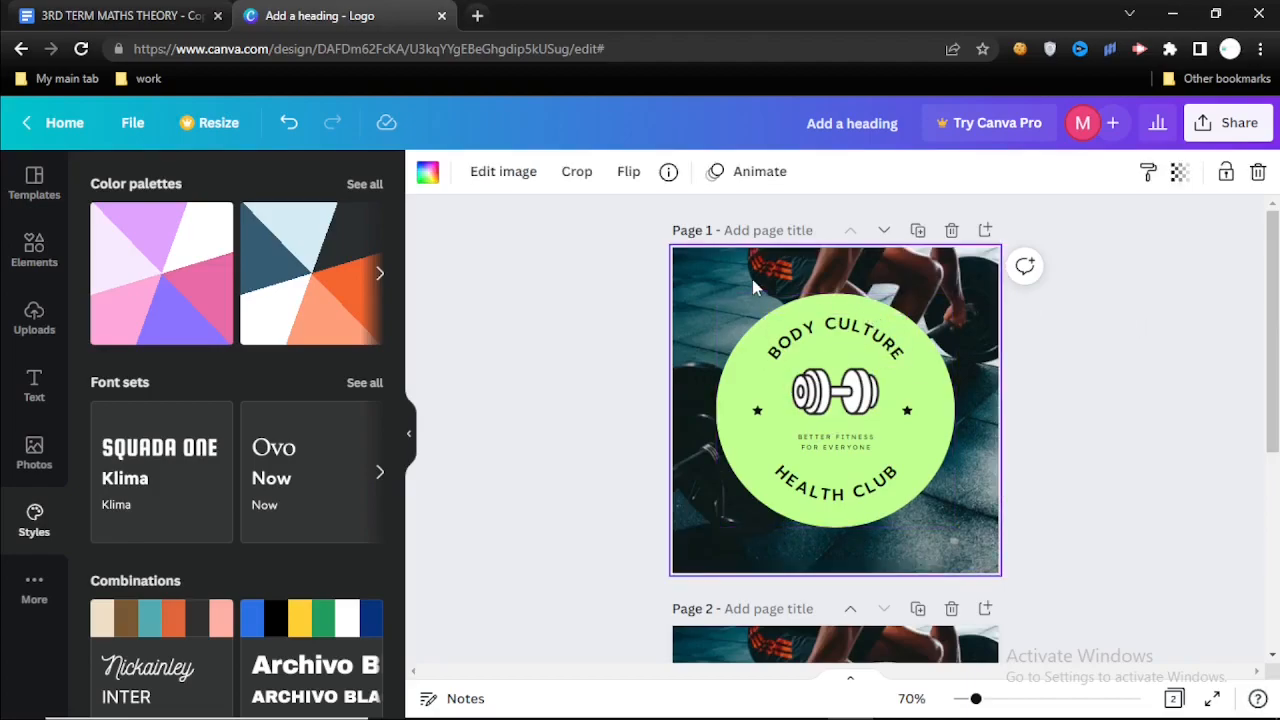
click(500, 343)
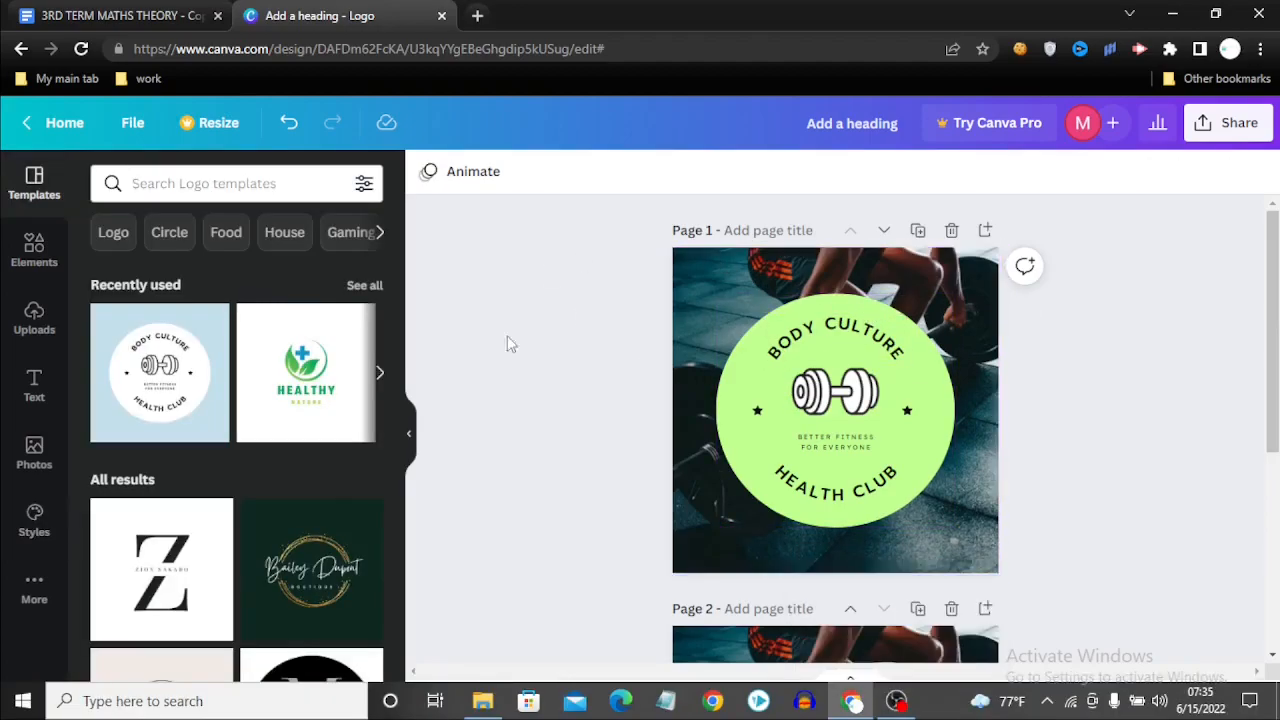
Adjust page 1's background photo, setting its brightness to 7 and contrast to 39
click(752, 288)
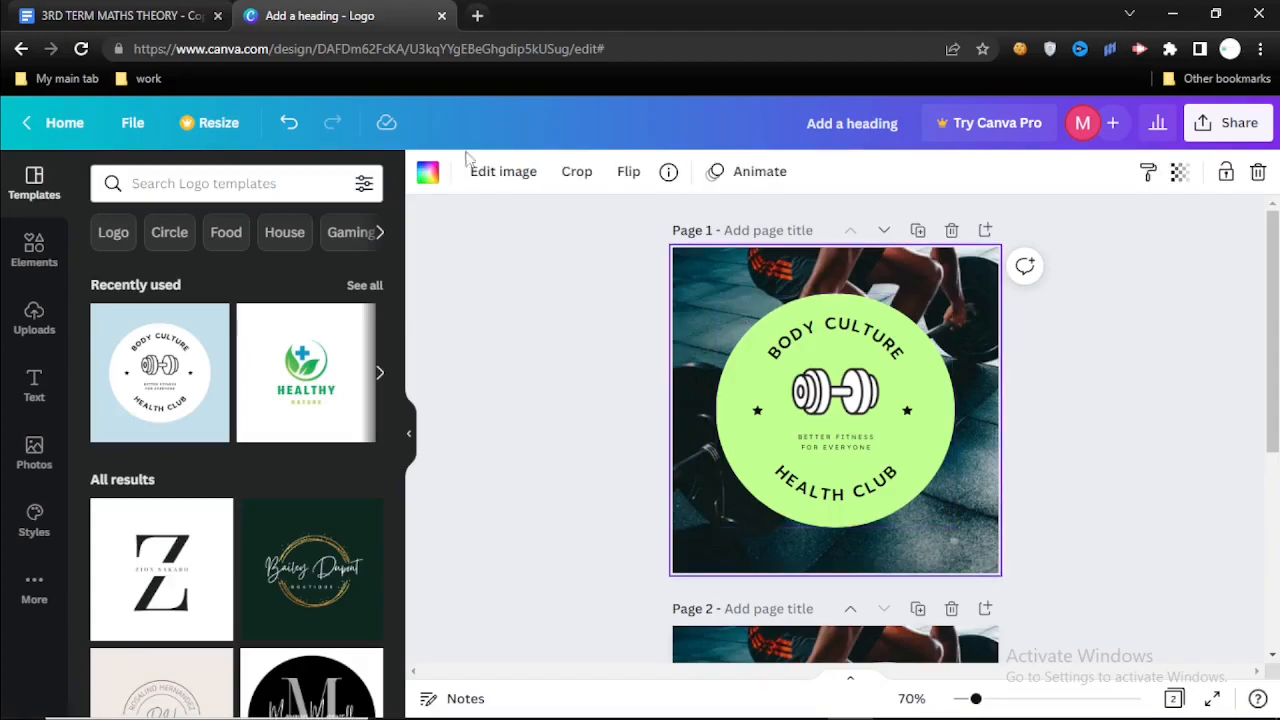
click(480, 175)
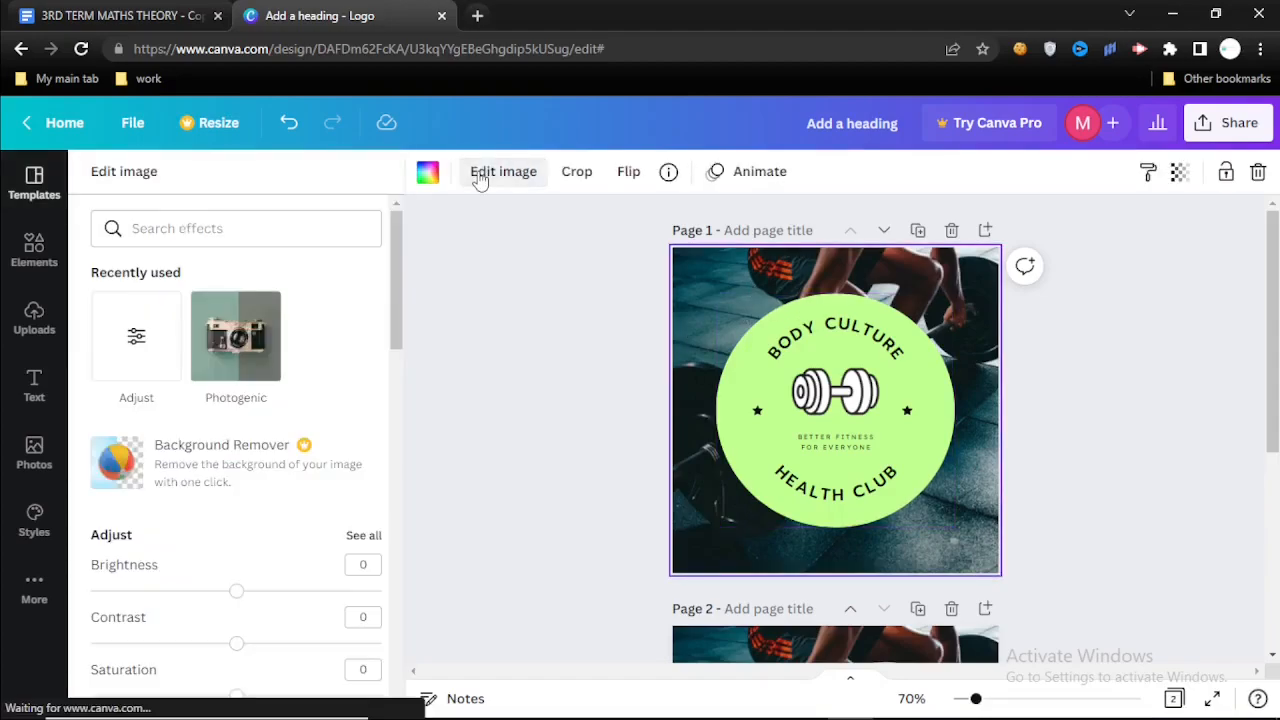
click(148, 338)
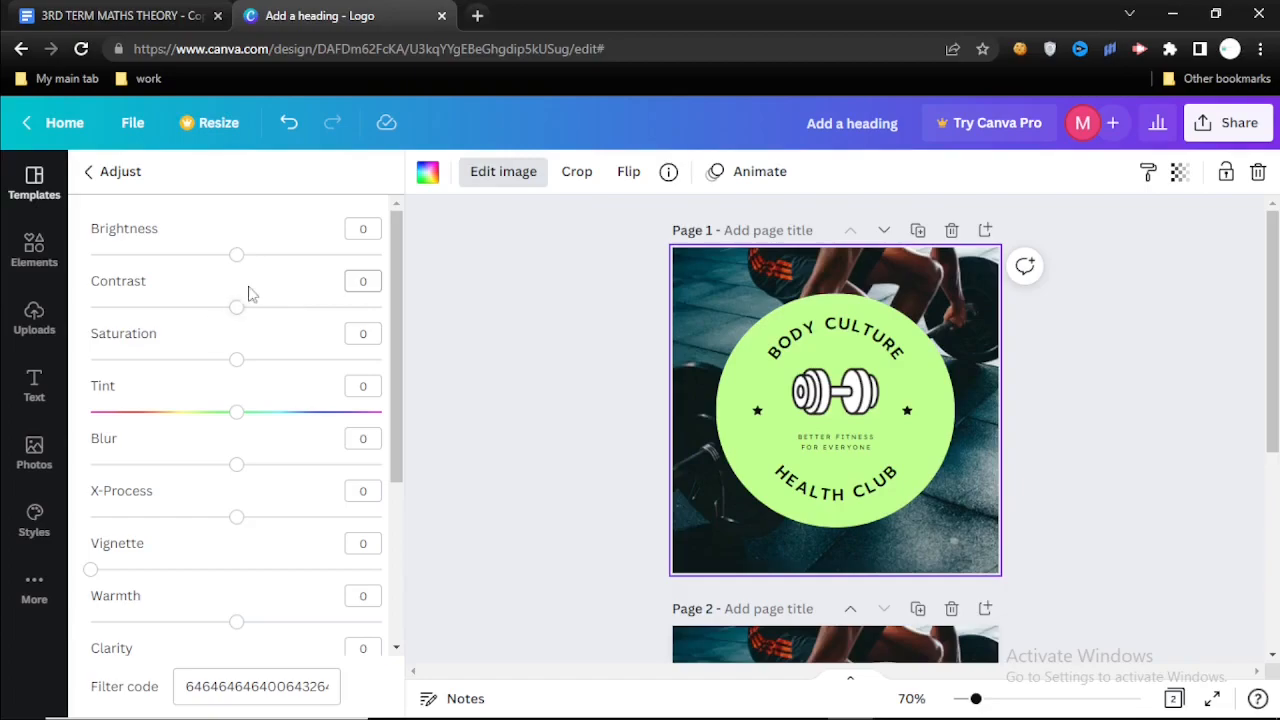
mouse_move(238, 258)
mouse_down()
mouse_move(323, 262)
mouse_move(246, 258)
mouse_up()
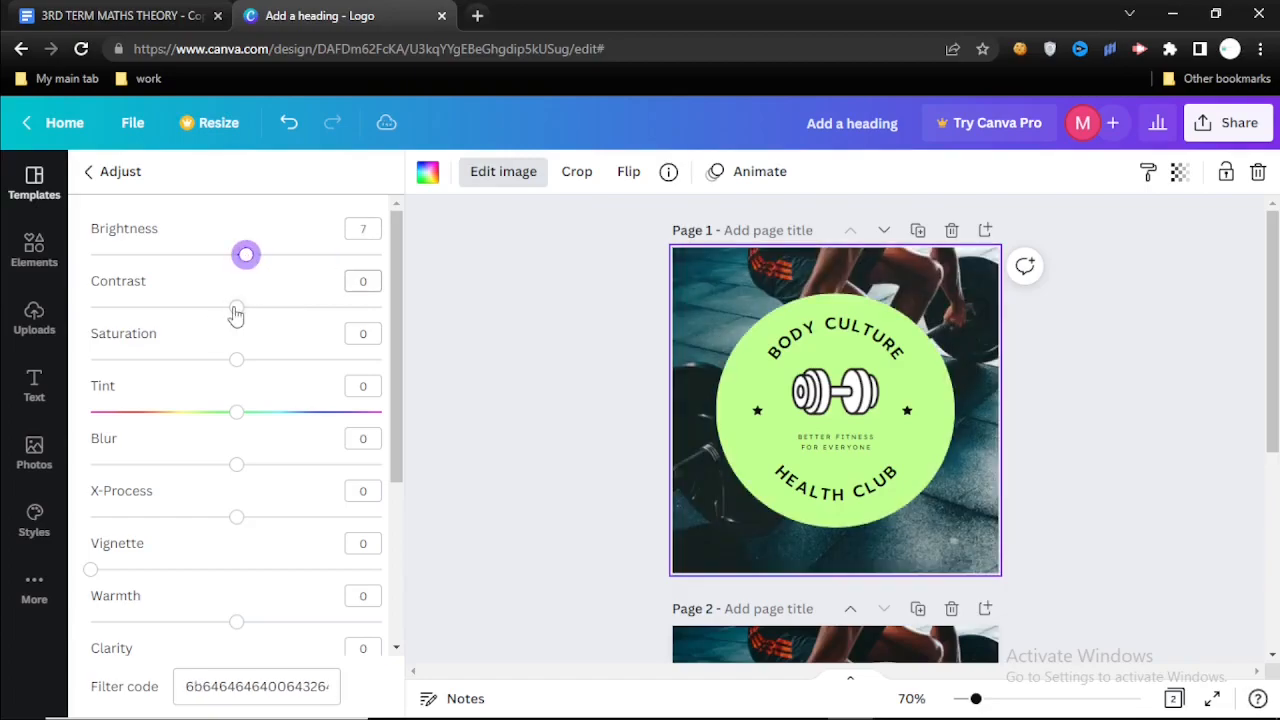
drag(236, 308, 291, 307)
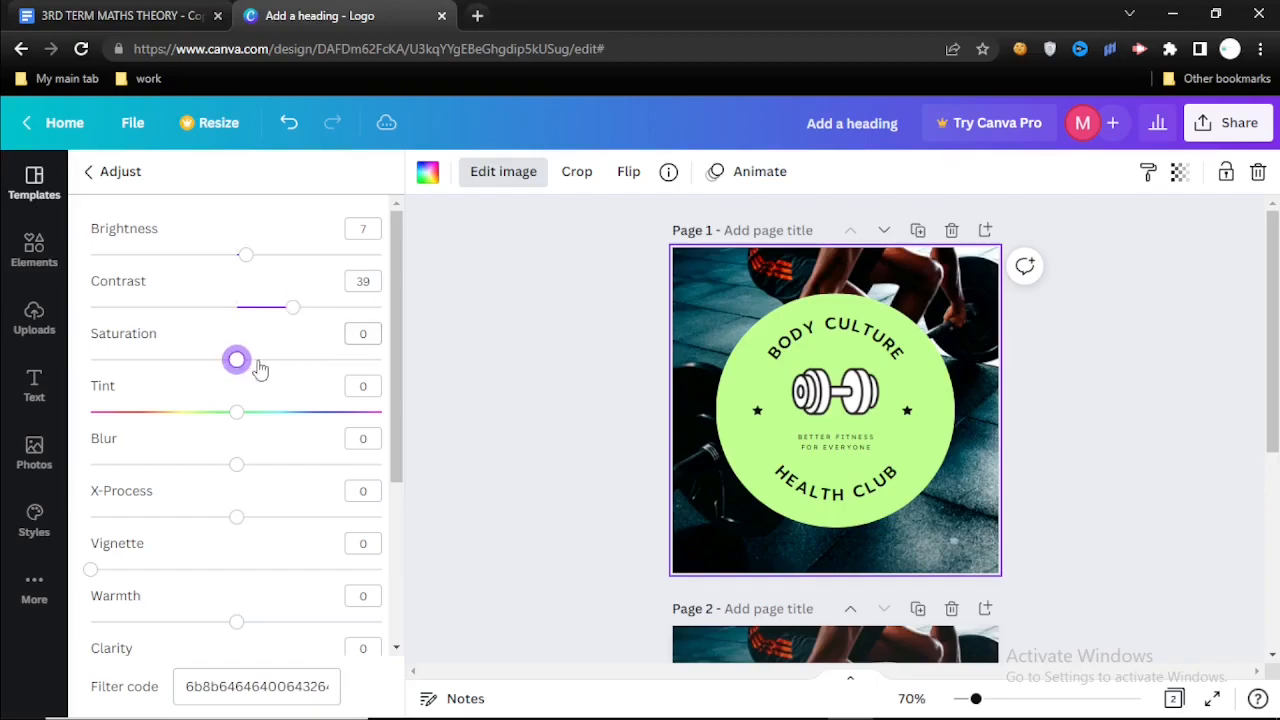
Set the saturation of page 1's background photo to 50 and its blur to 18
drag(259, 368, 309, 360)
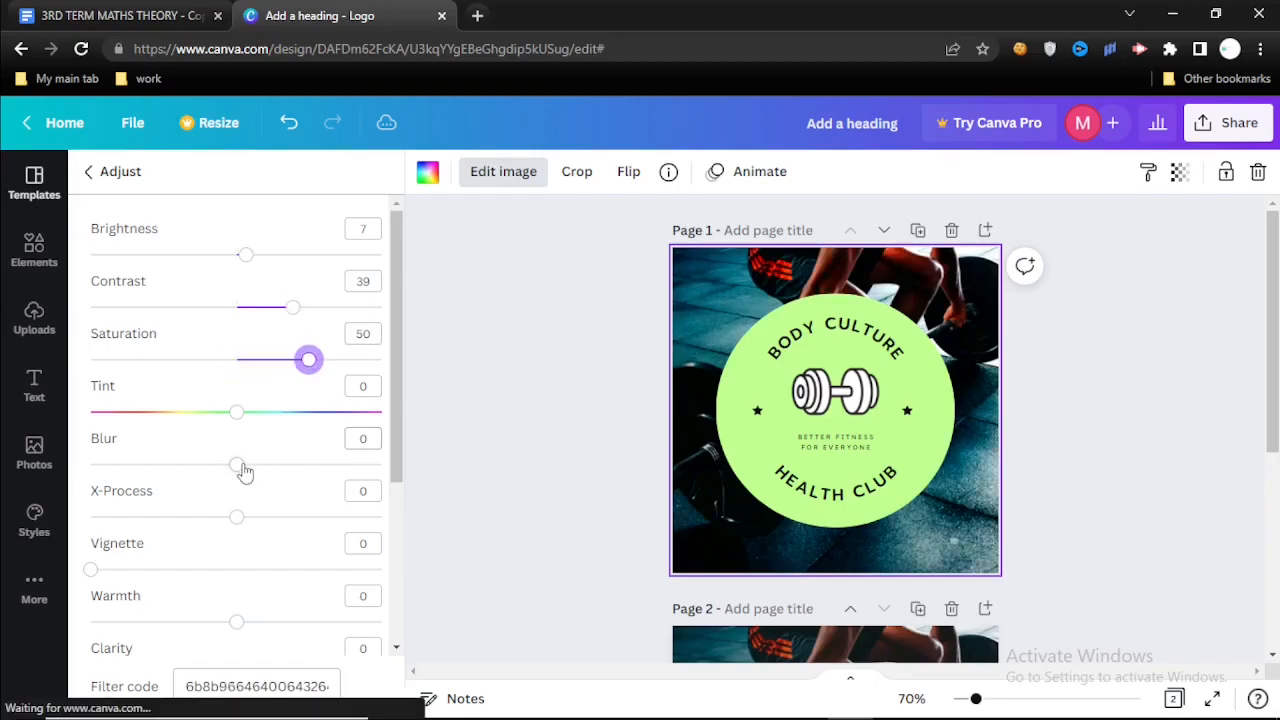
drag(245, 470, 290, 466)
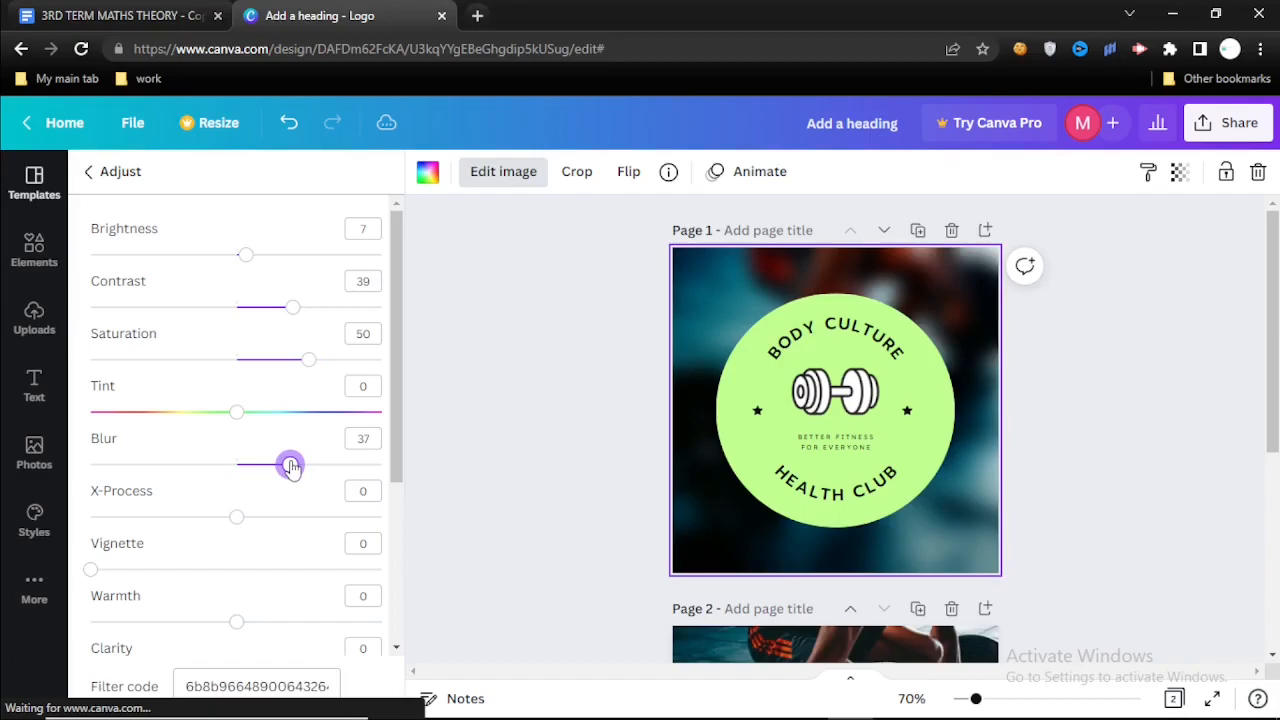
drag(290, 466, 262, 464)
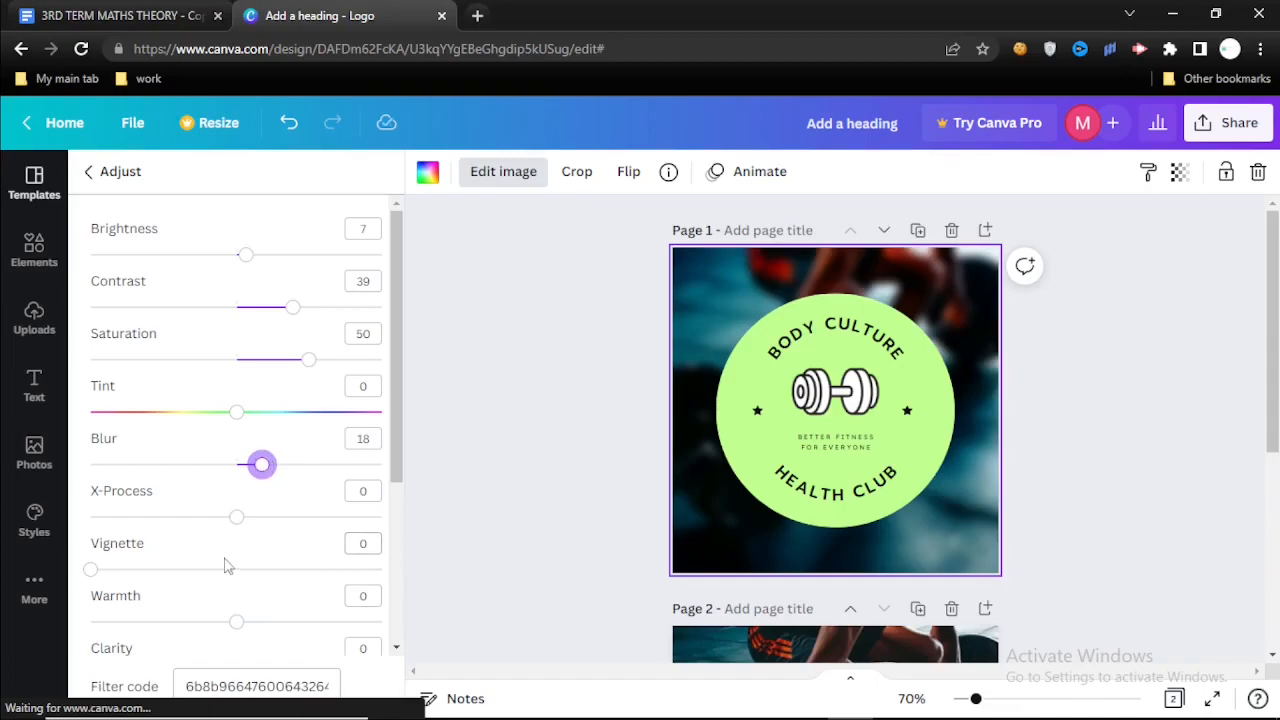
scroll(399, 526, down, 3)
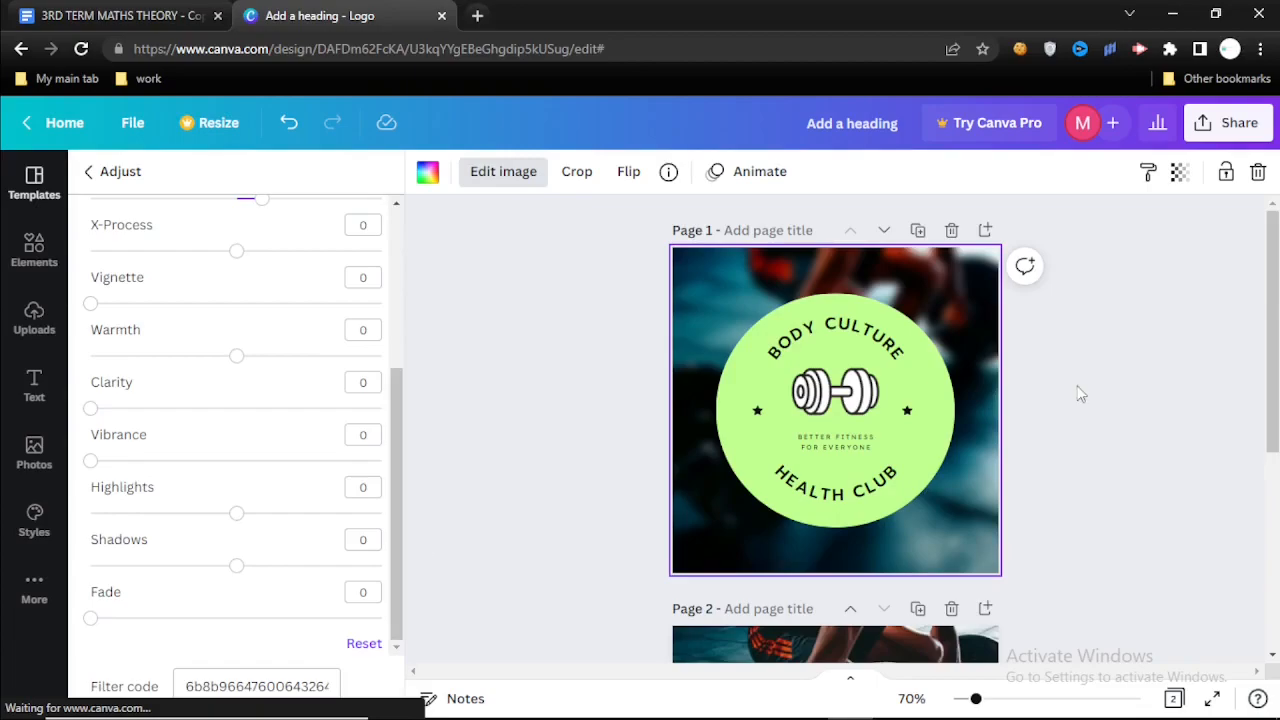
Open and close the background photo's crop view, and try cropping page 1's dumbbell to its right-hand weight
click(576, 171)
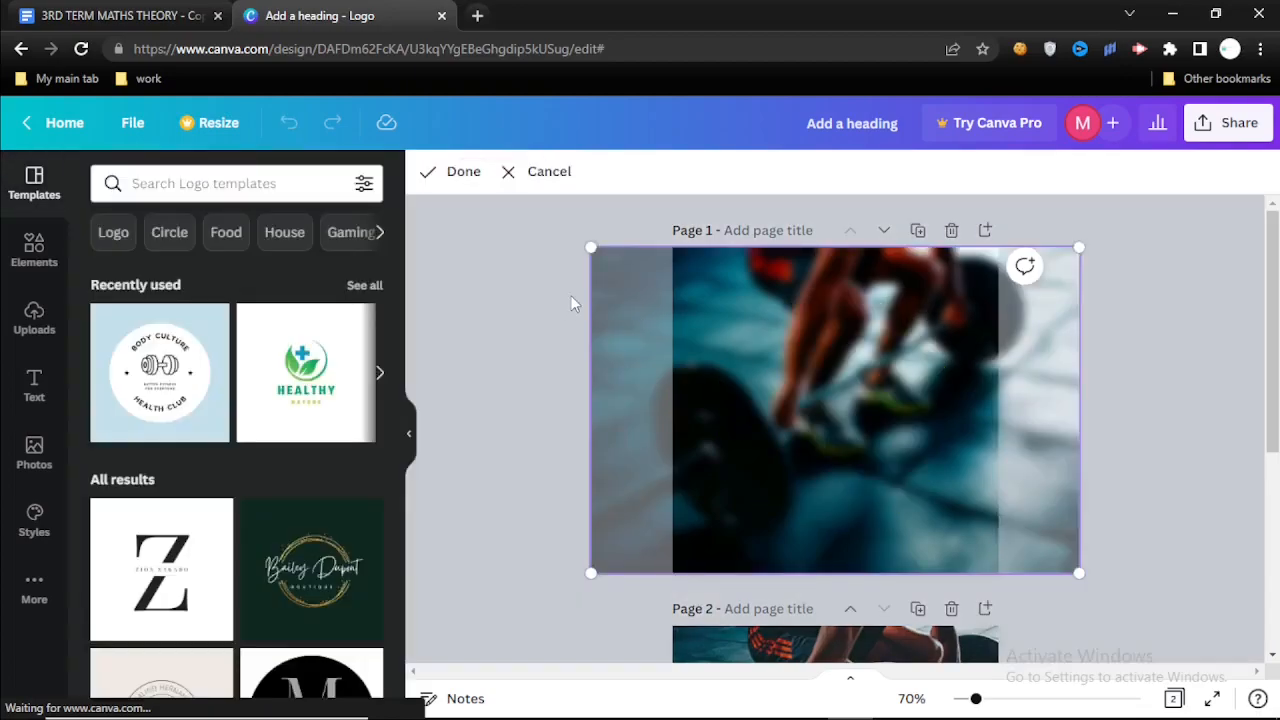
click(452, 172)
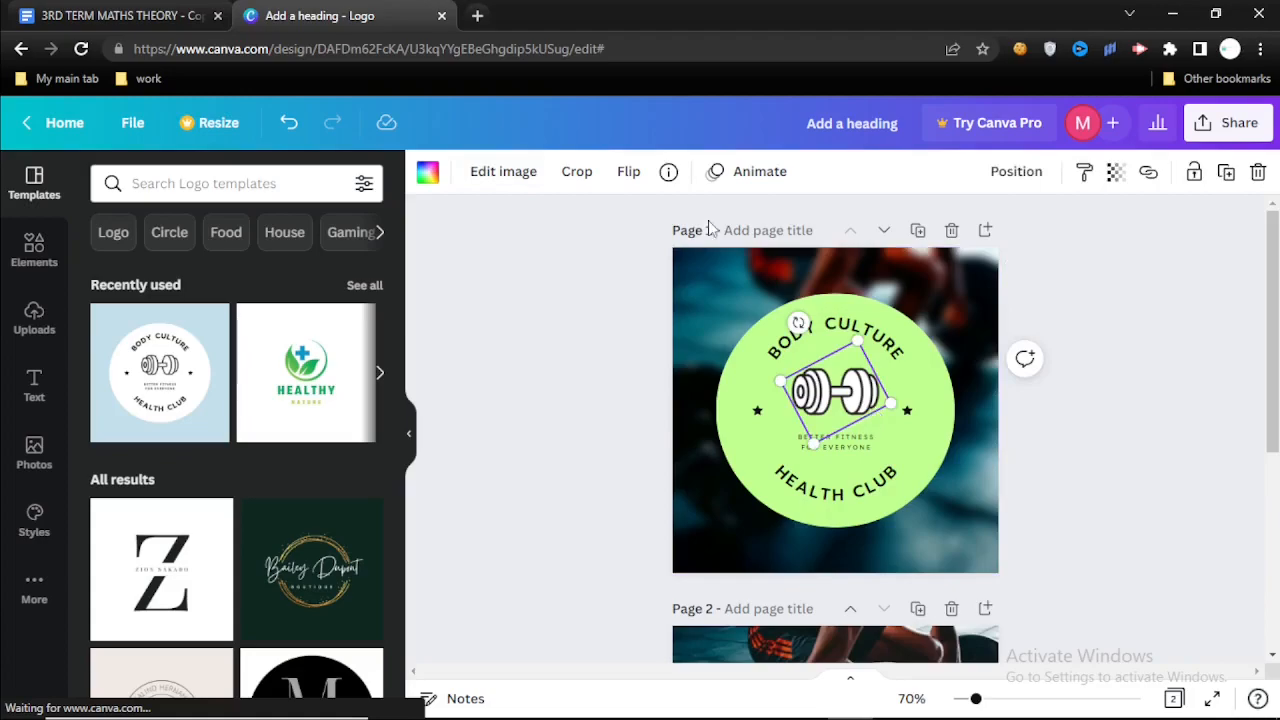
click(577, 173)
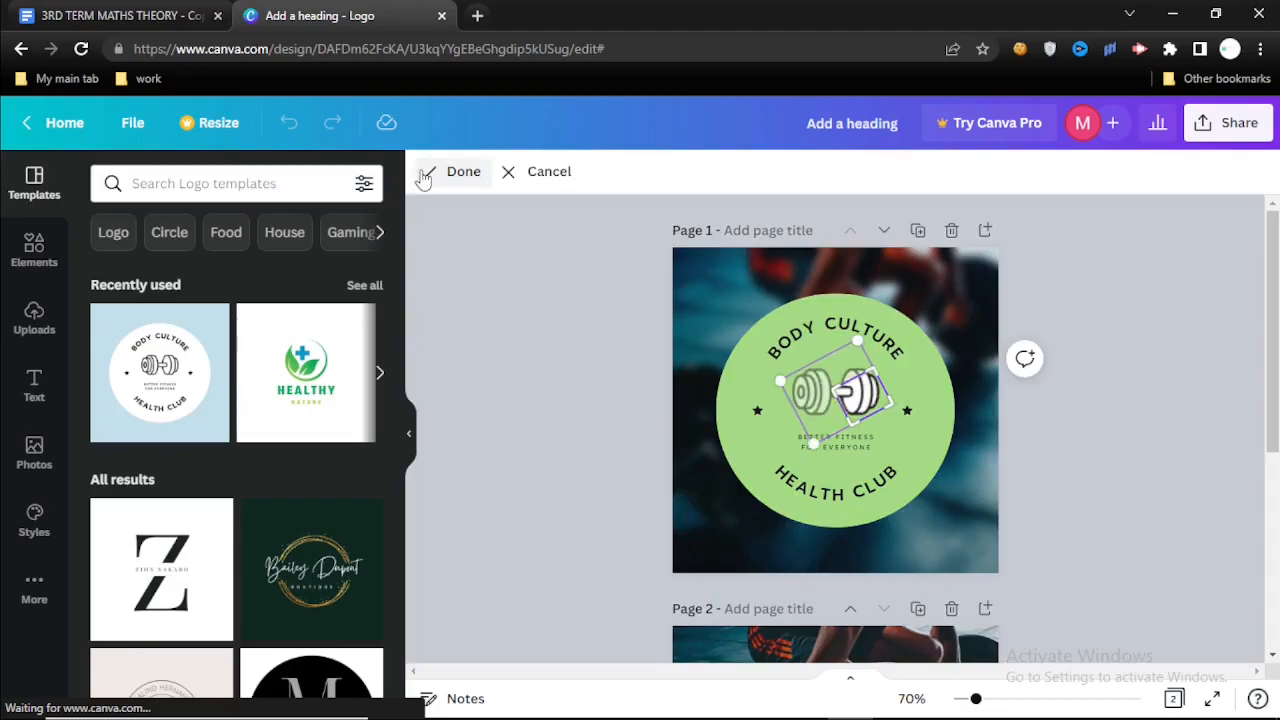
click(455, 172)
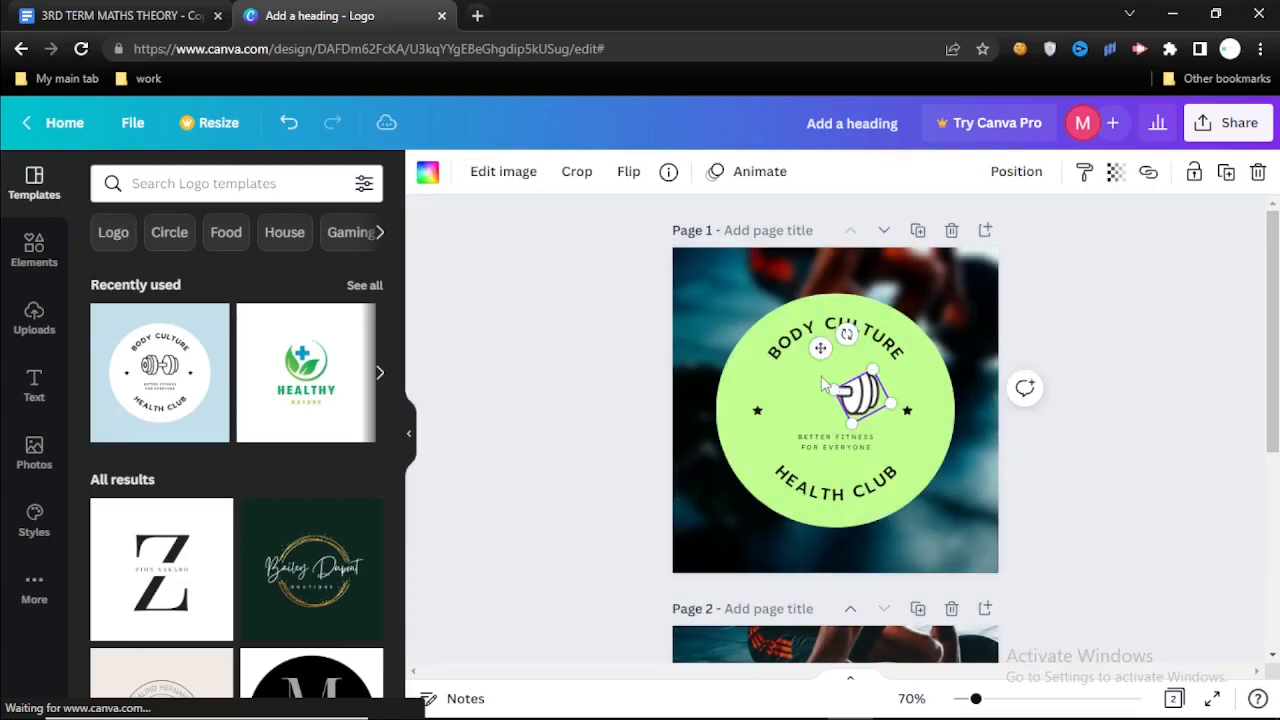
mouse_move(831, 390)
mouse_down()
mouse_move(663, 349)
mouse_move(673, 320)
mouse_move(835, 391)
mouse_up()
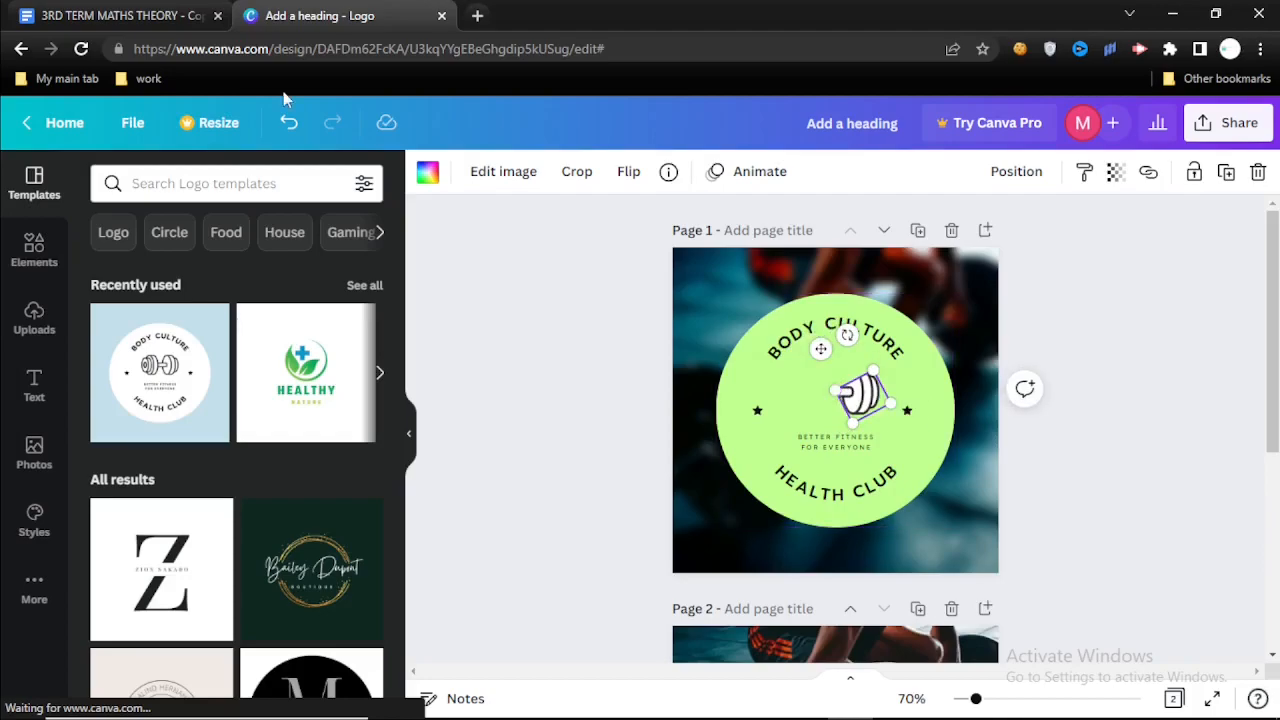
Undo the crop of the dumbbell graphic on page 1
click(290, 122)
click(290, 122)
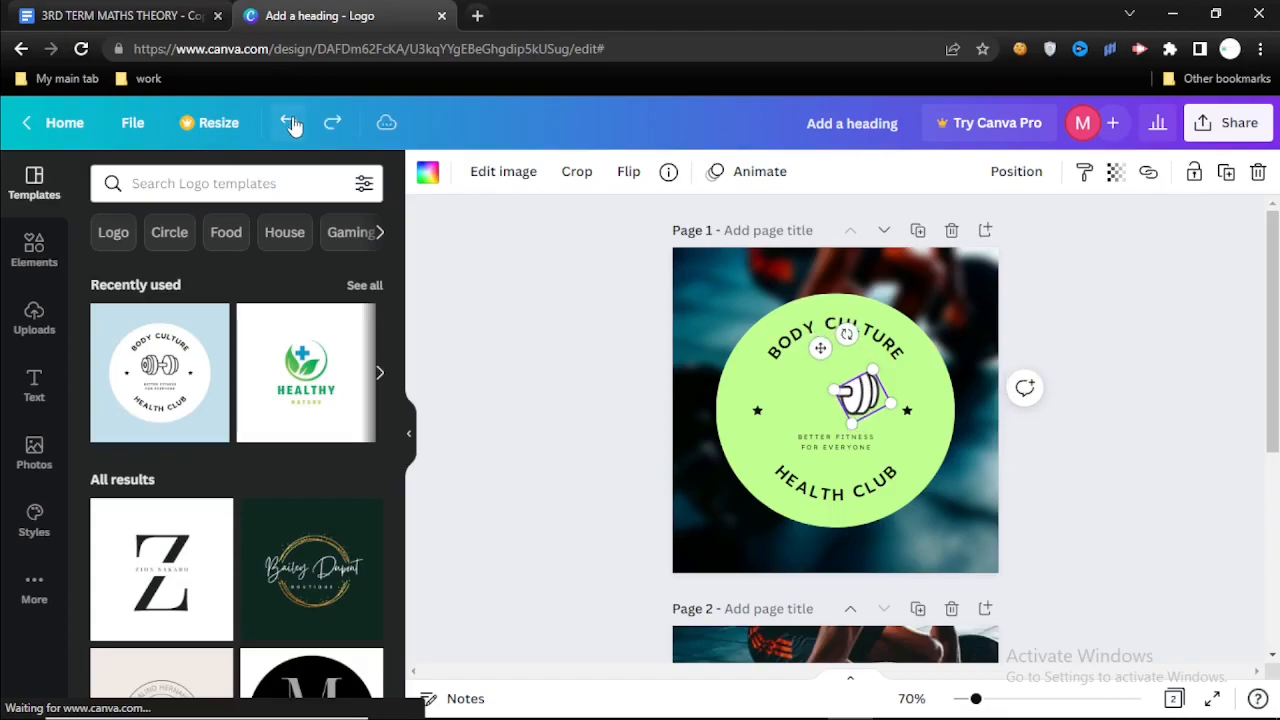
click(290, 122)
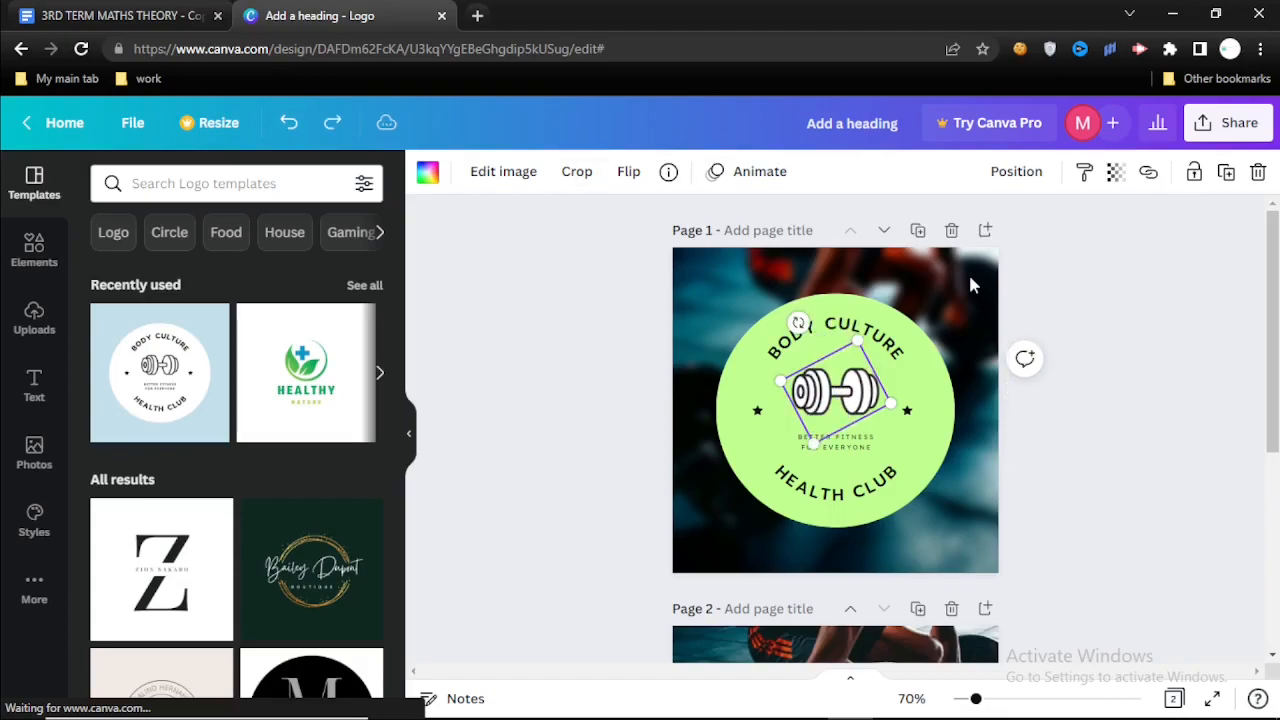
Flip page 1's dumbbell graphic both vertically and horizontally, and deselect it
click(628, 172)
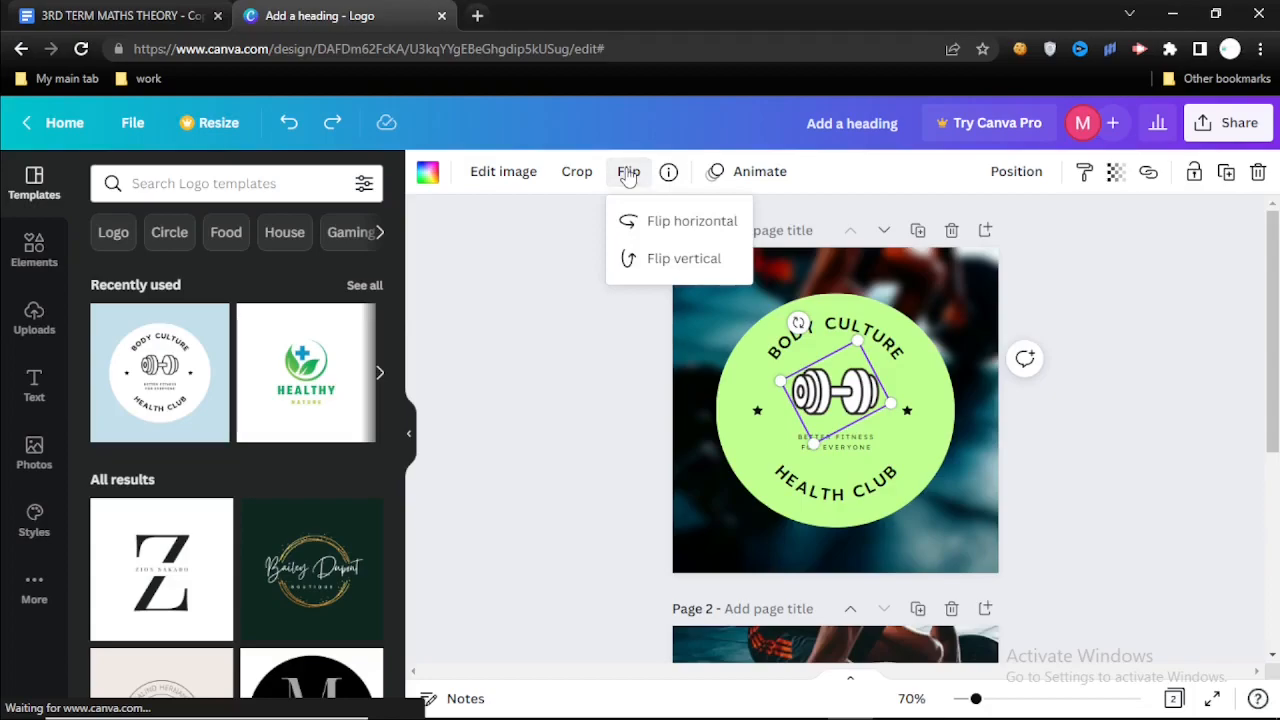
click(680, 262)
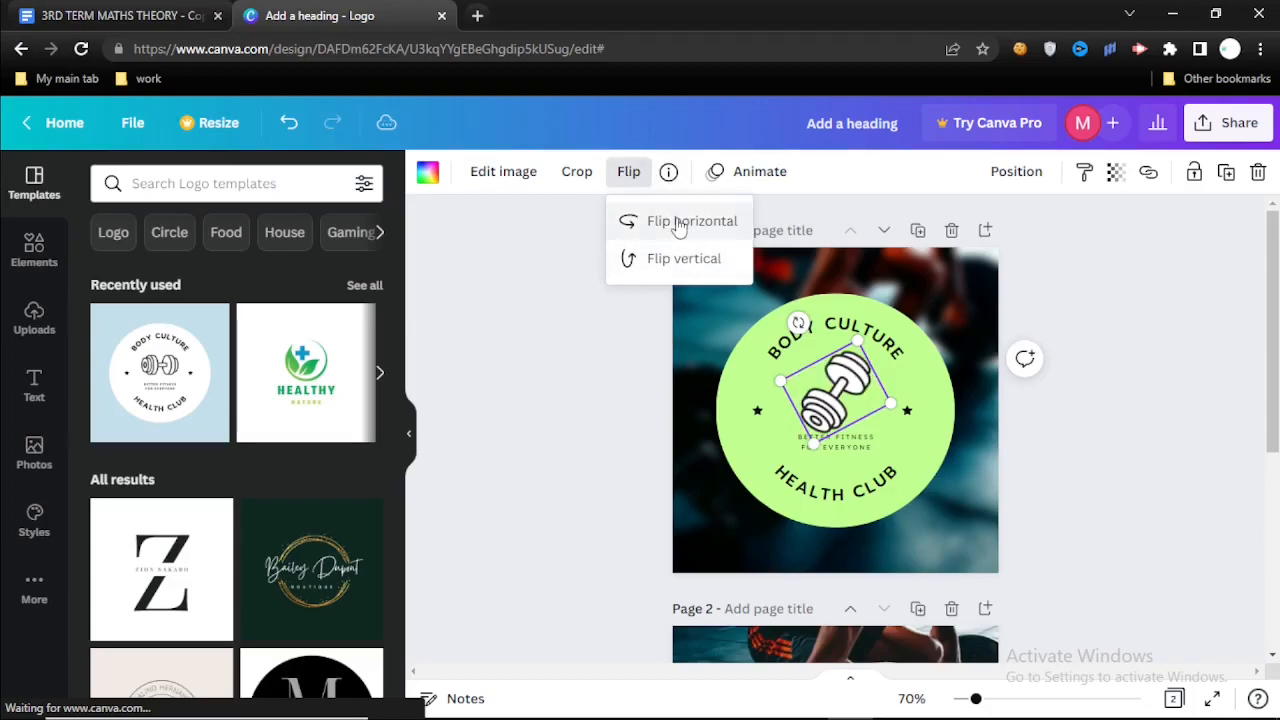
click(680, 221)
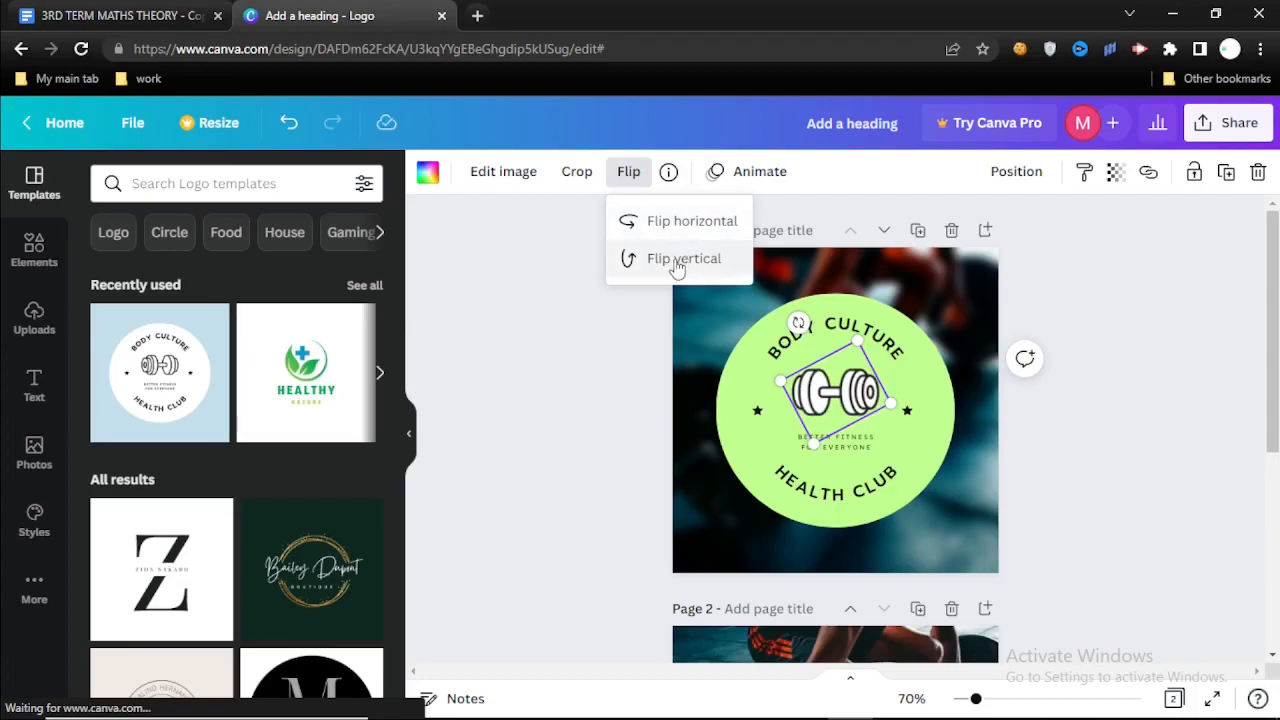
click(628, 171)
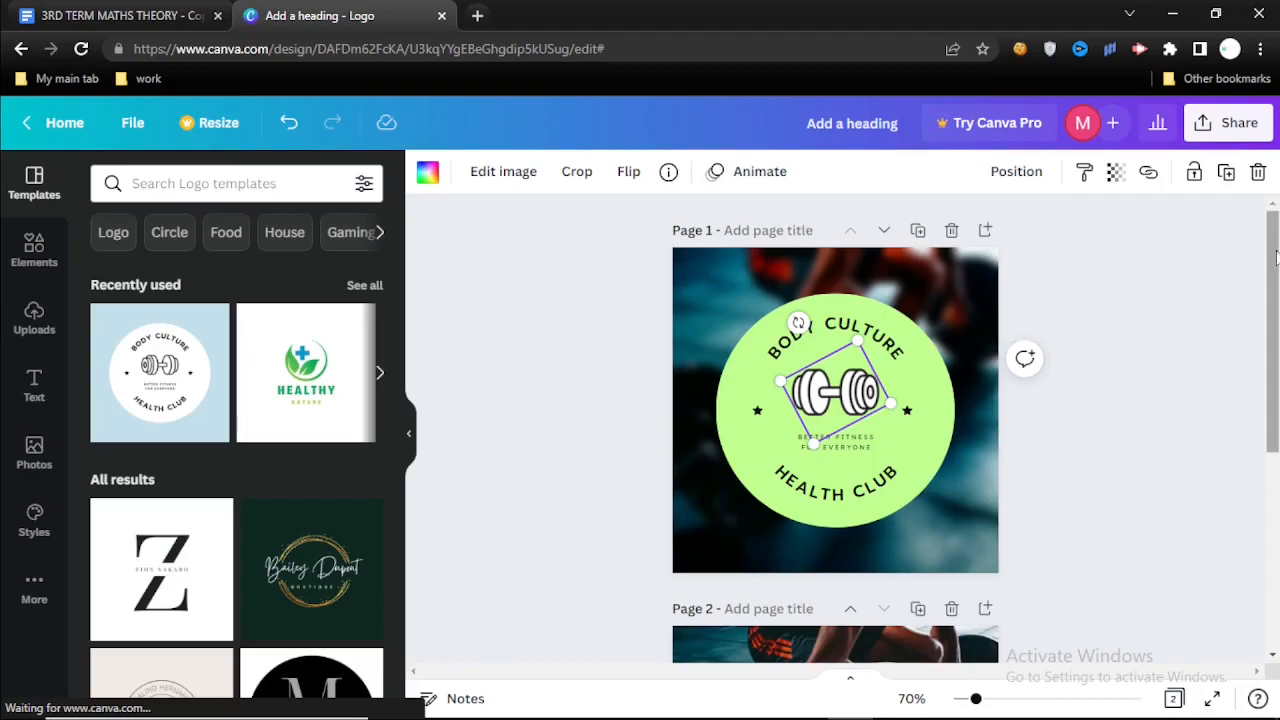
mouse_move(1277, 290)
mouse_down()
mouse_move(1277, 378)
mouse_move(1277, 272)
mouse_up()
click(1114, 571)
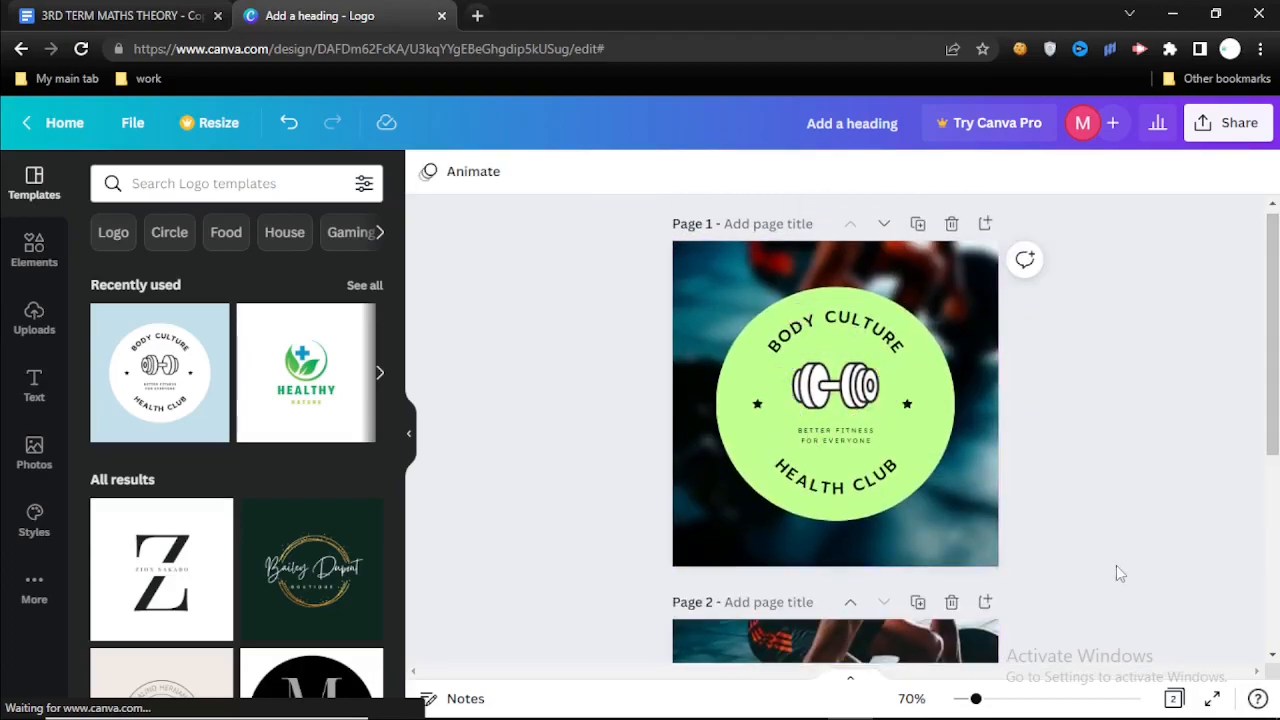
Examine the transparency and link options for page 1's dumbbell graphic, leaving its transparency at 100 and adding no link
click(818, 400)
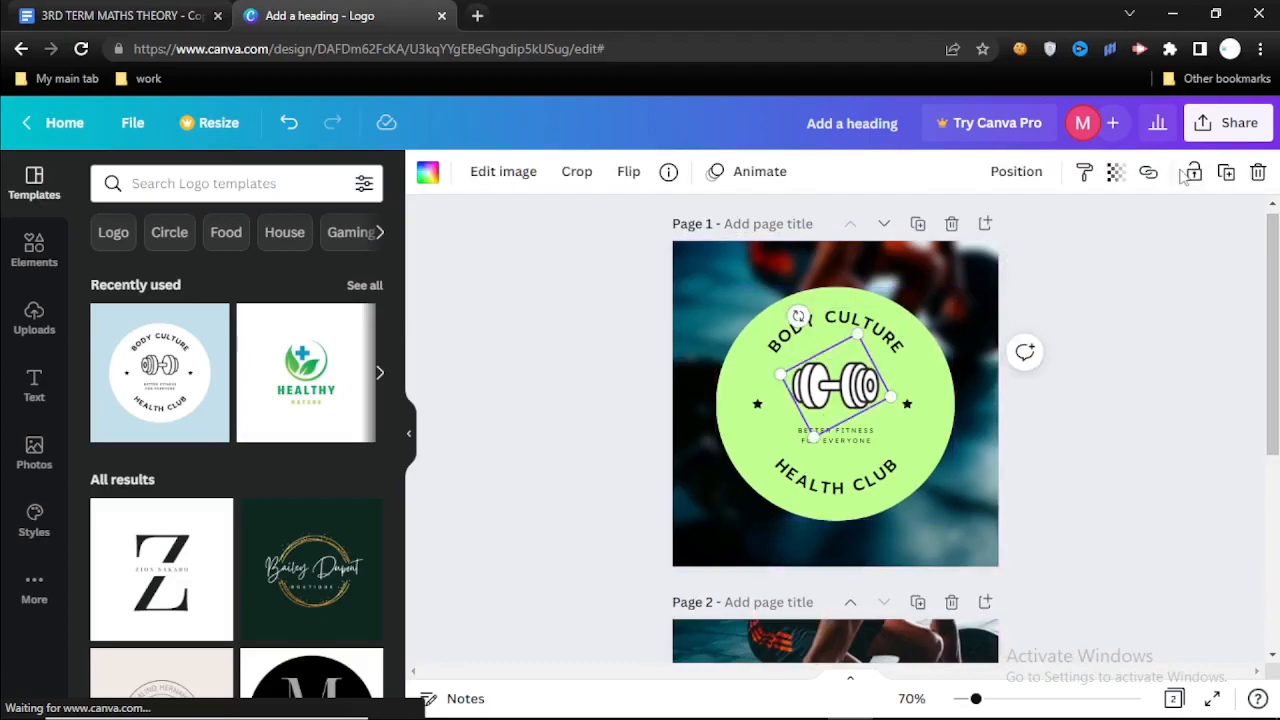
click(1116, 172)
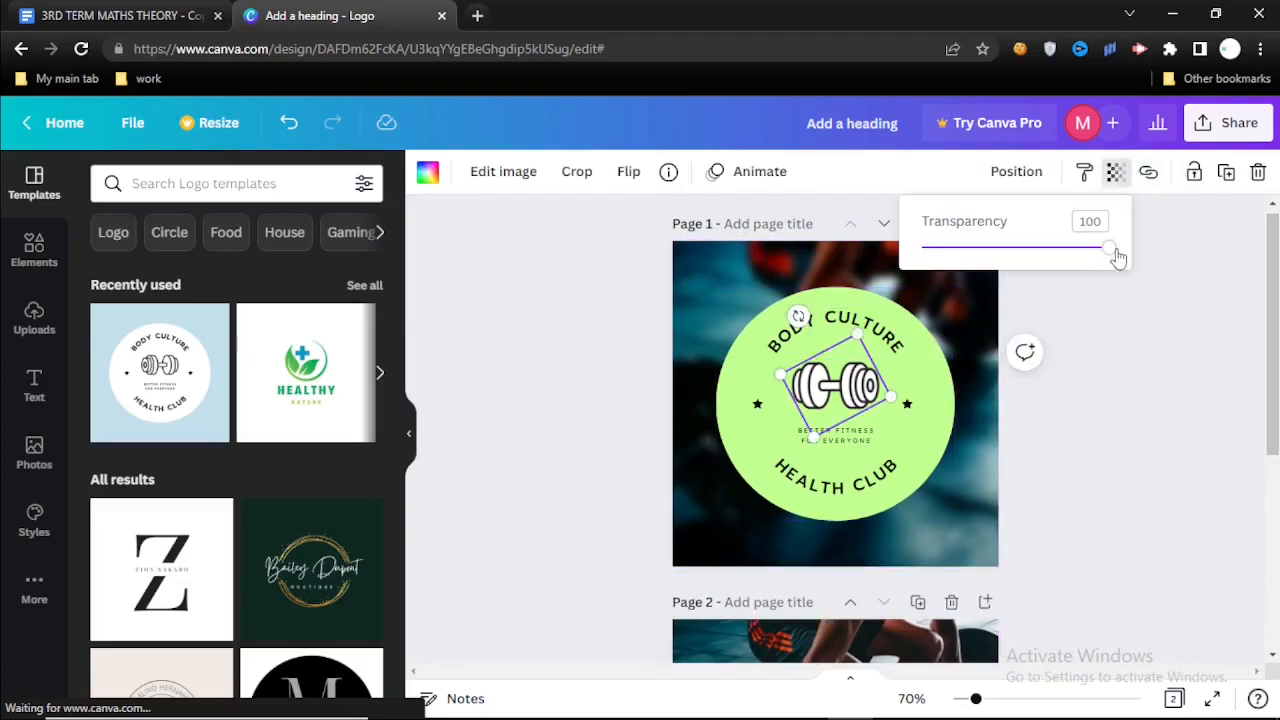
drag(1112, 255, 1148, 246)
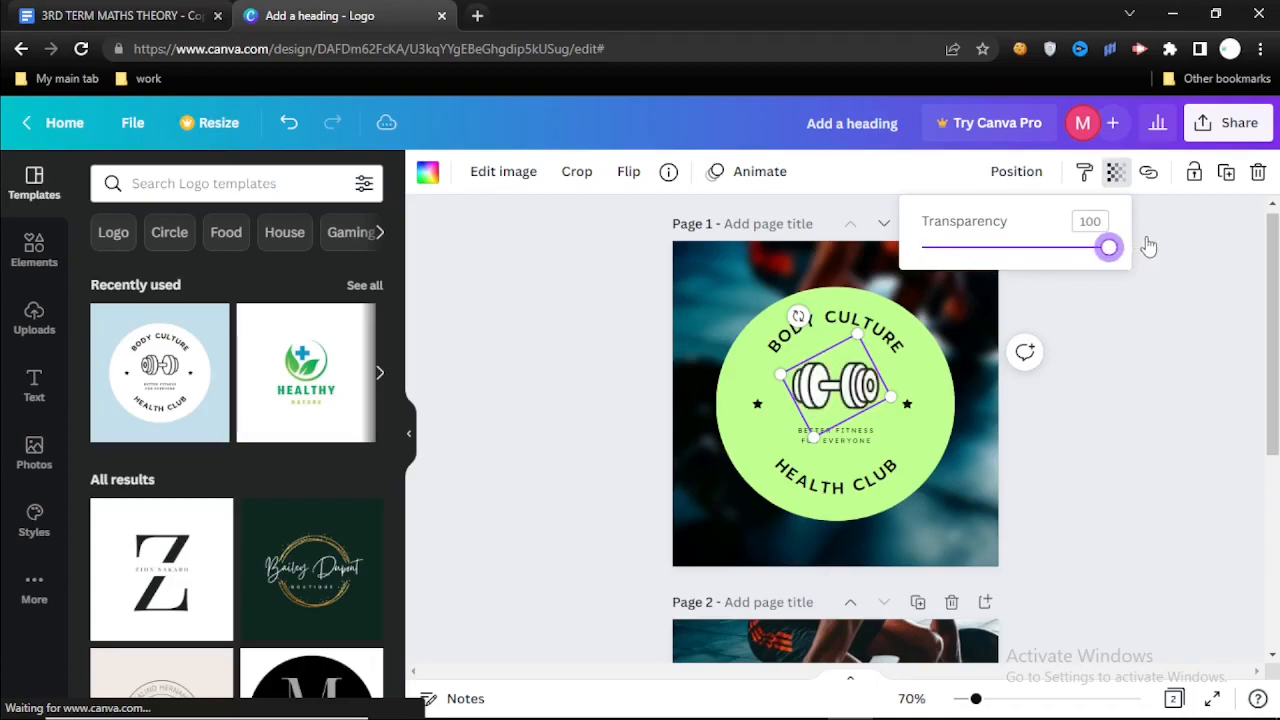
click(1148, 172)
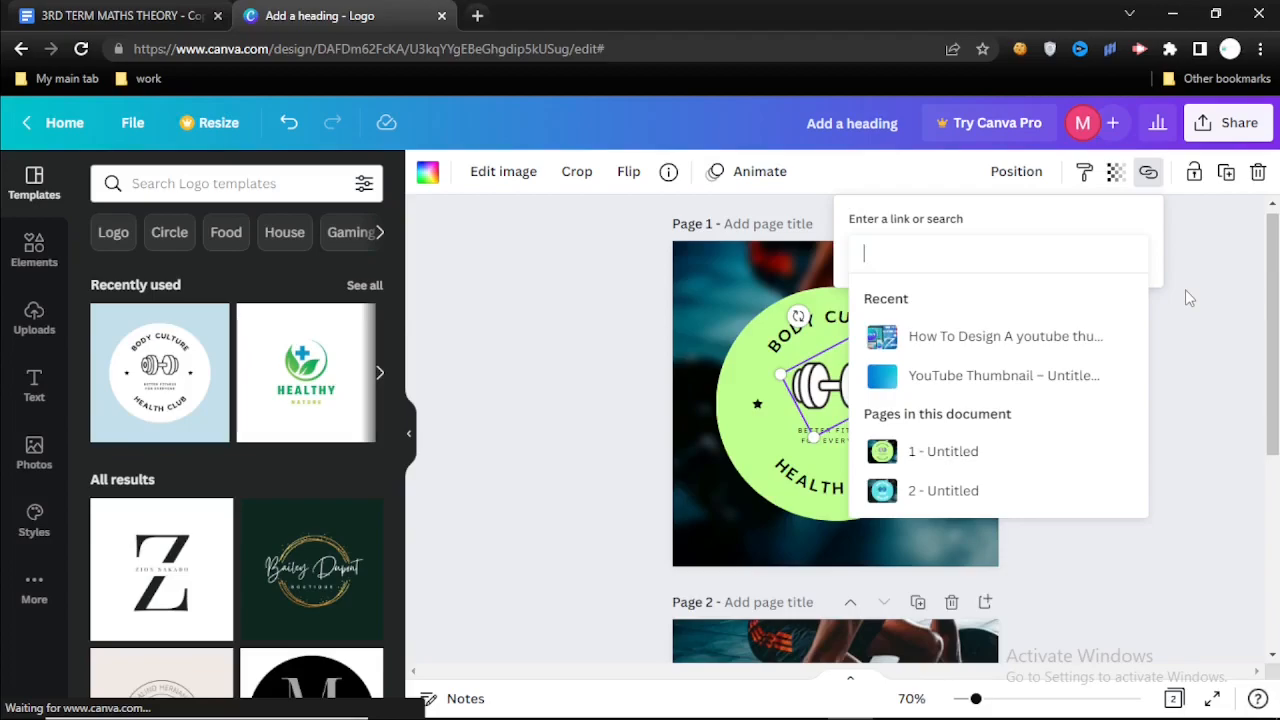
click(1218, 283)
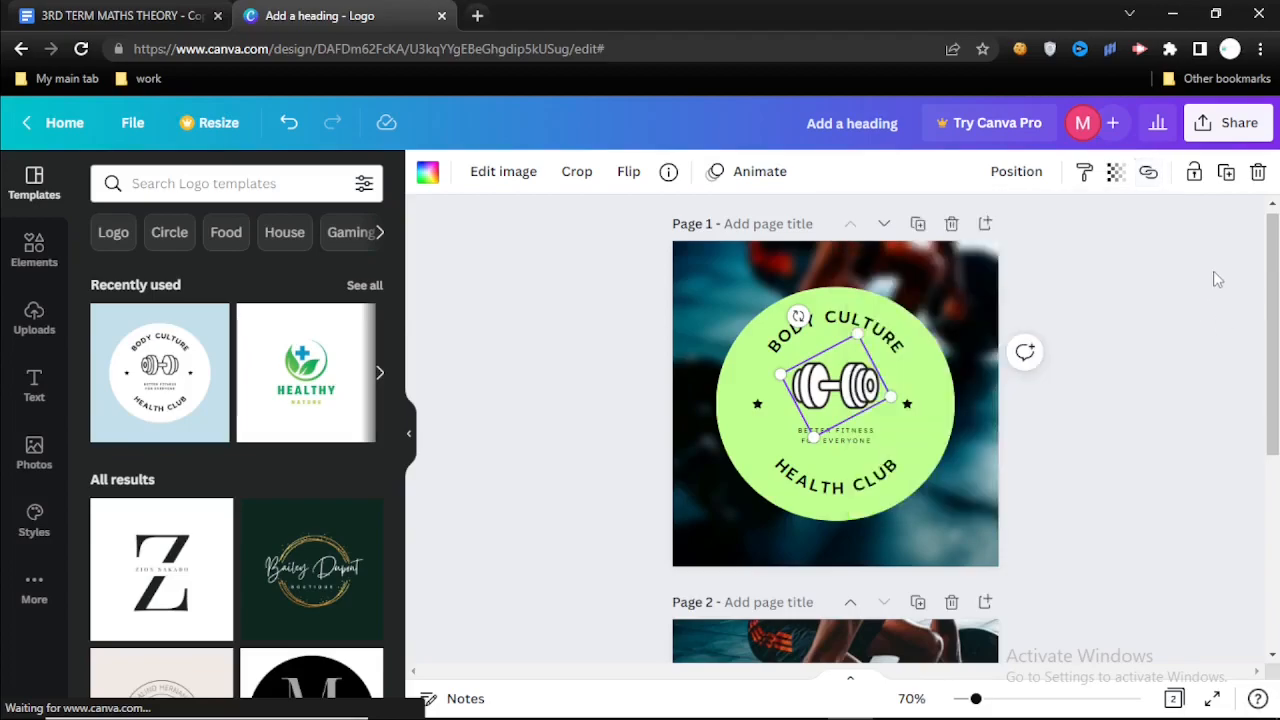
Lock page 1's dumbbell graphic, try selecting it while locked, and undo the lock
click(1197, 175)
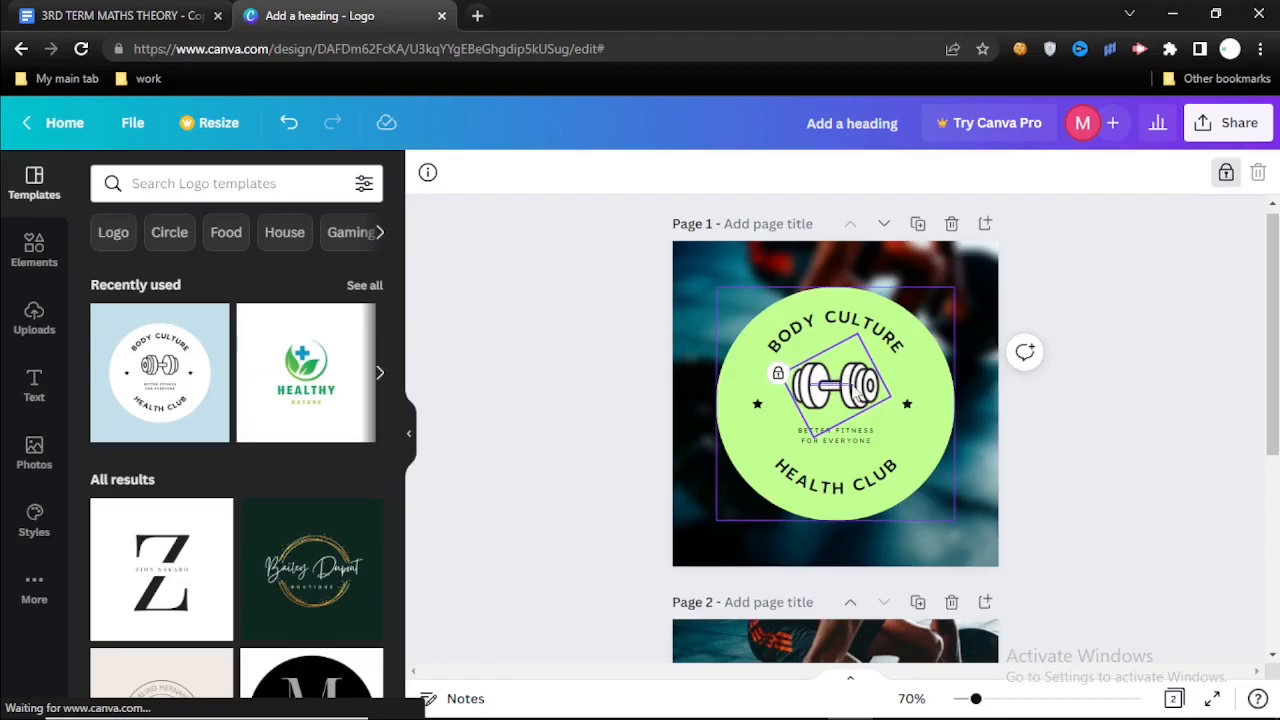
click(857, 397)
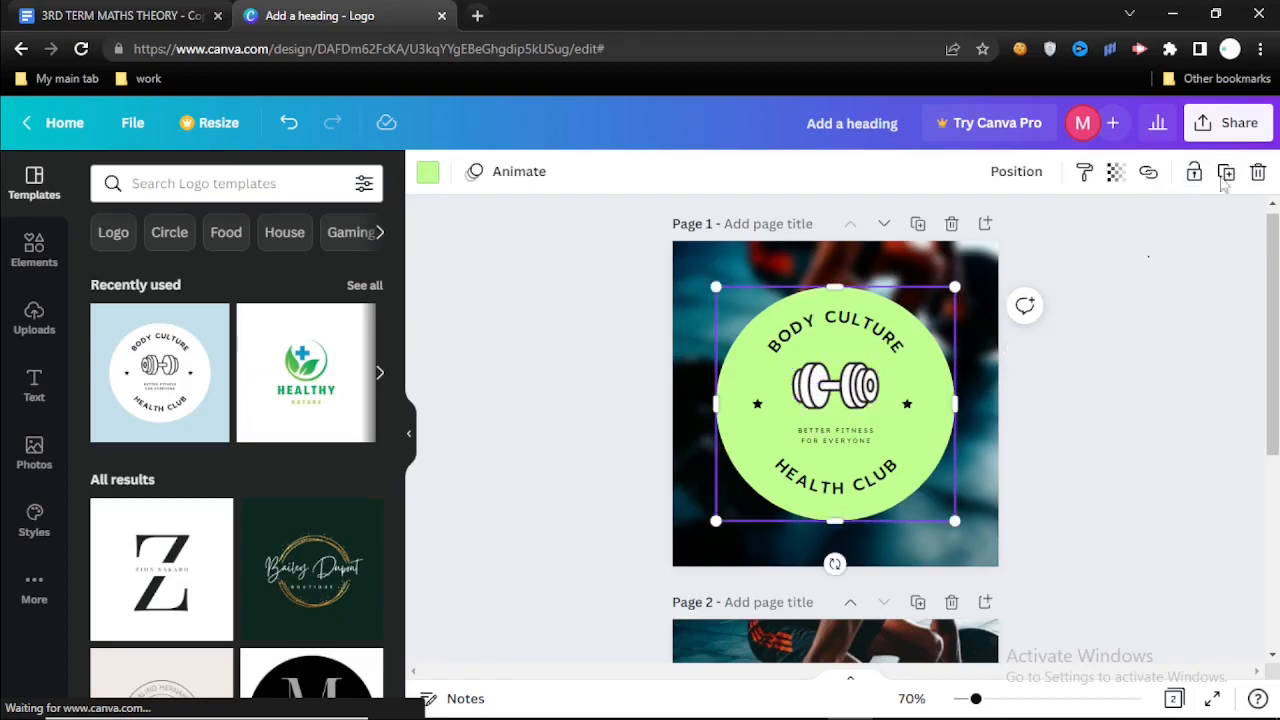
click(1229, 294)
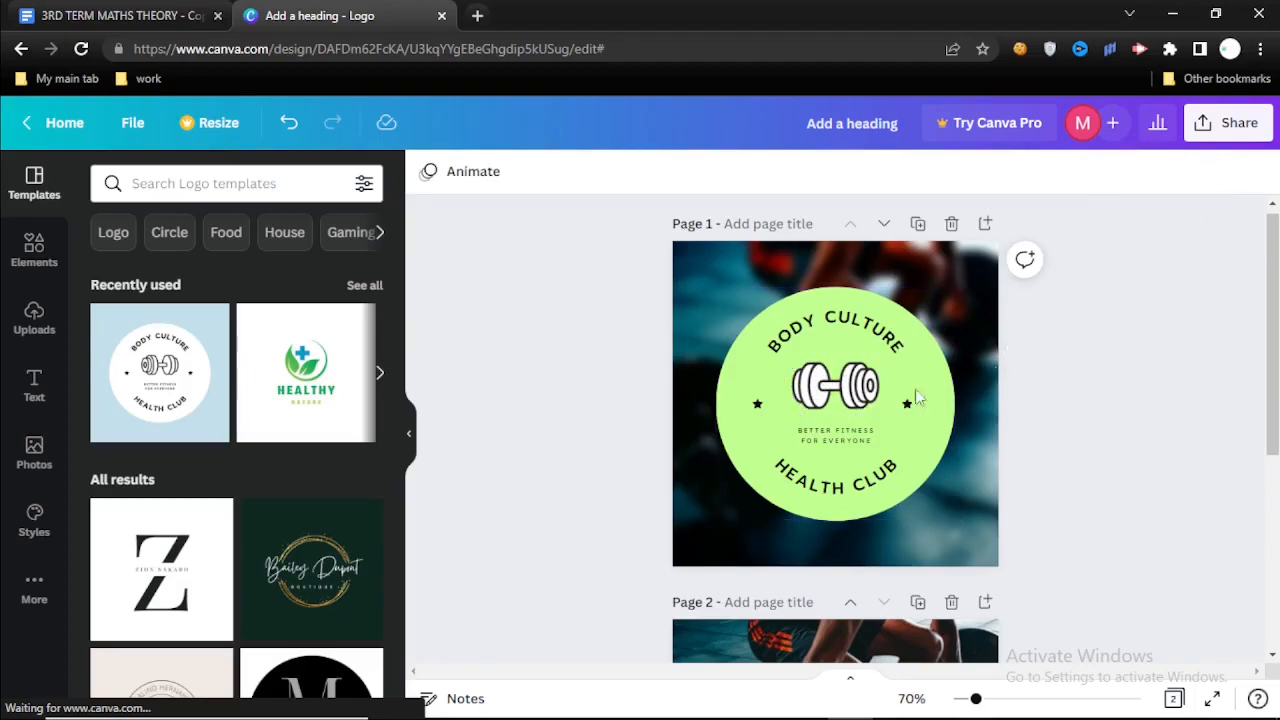
click(843, 402)
click(290, 123)
Duplicate the dumbbell on page 1 as two small copies, placing one on each side of the original above the stars
click(1226, 174)
drag(880, 405, 953, 393)
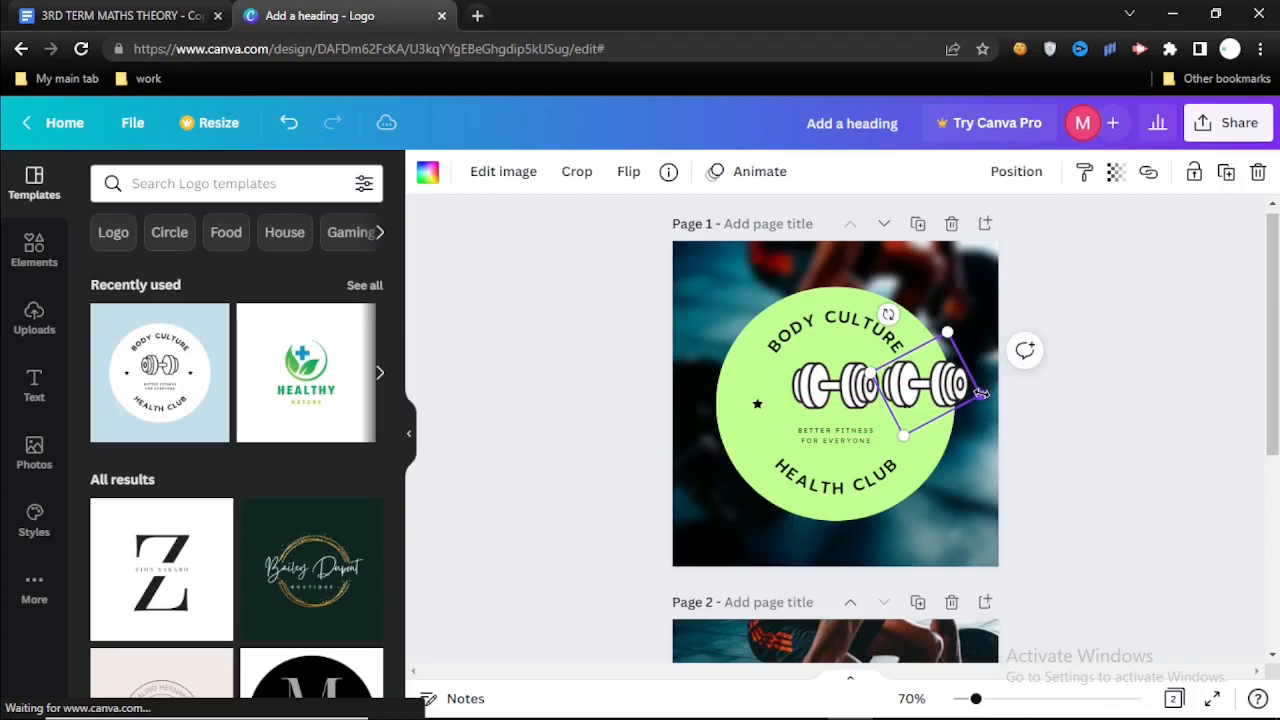
drag(980, 395, 906, 388)
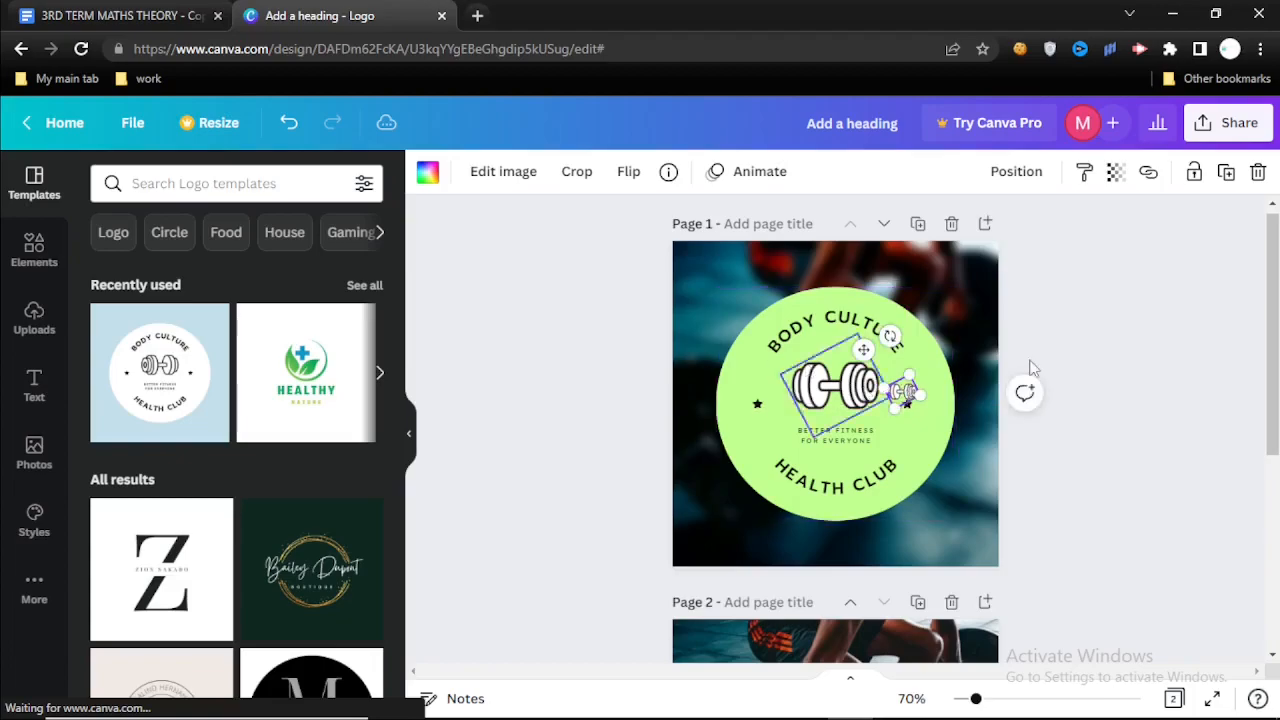
click(1226, 172)
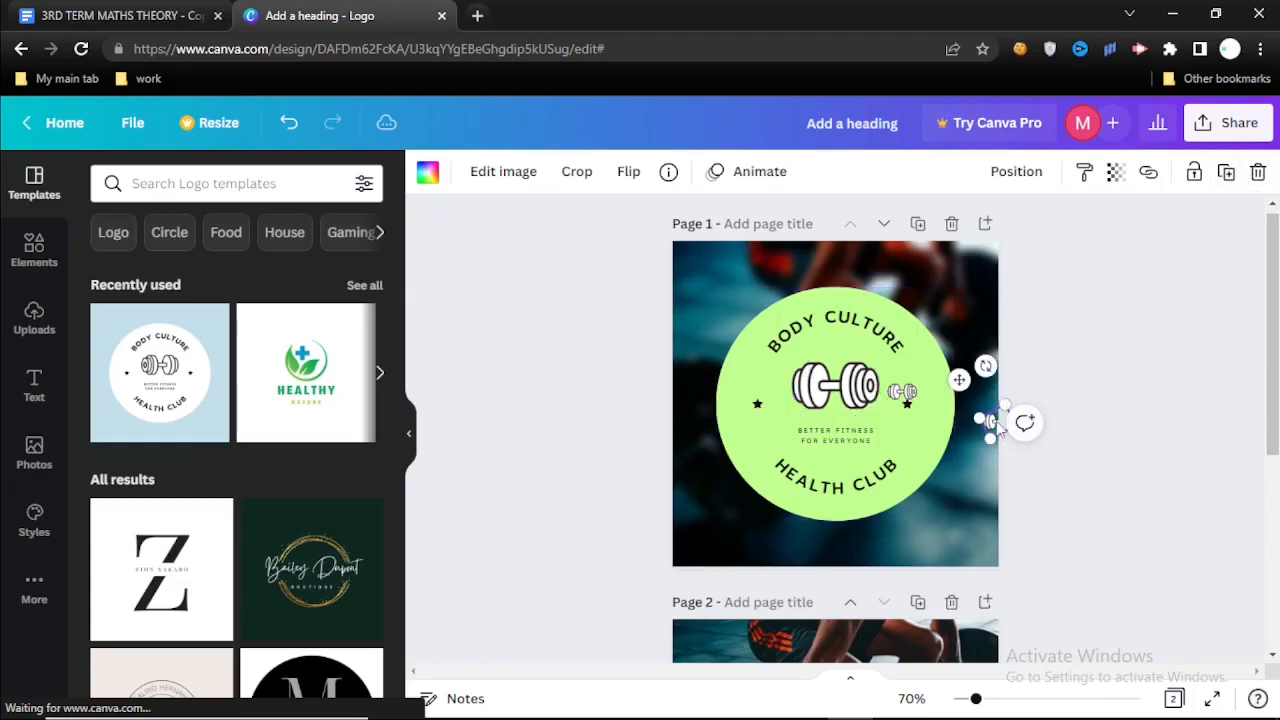
drag(992, 420, 772, 387)
click(1166, 309)
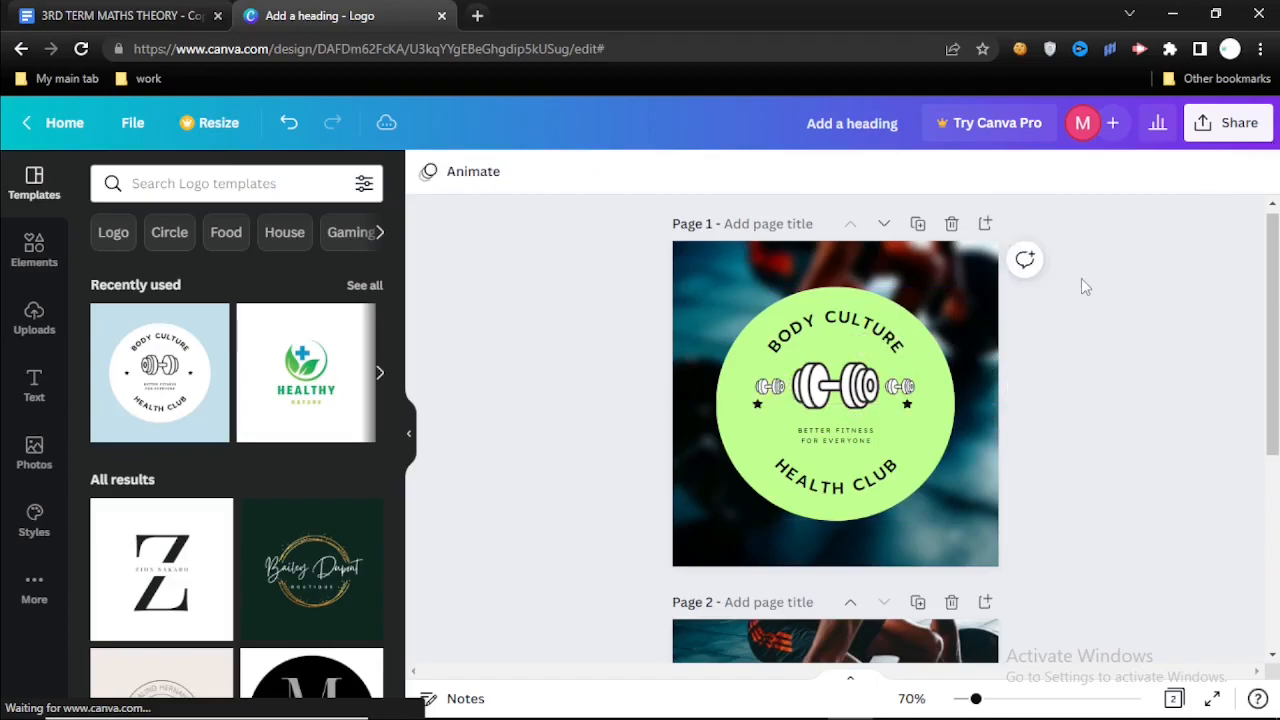
Delete both small dumbbell copies from page 1, leaving only the central dumbbell
click(904, 386)
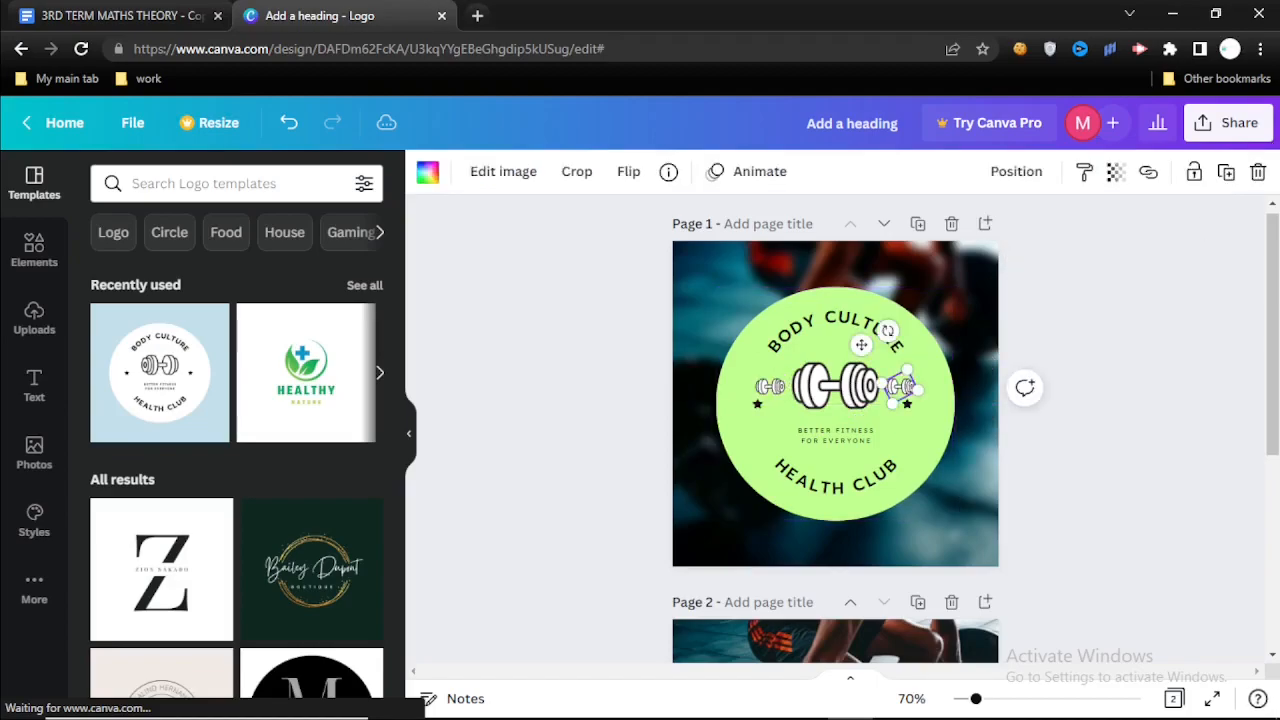
click(1252, 172)
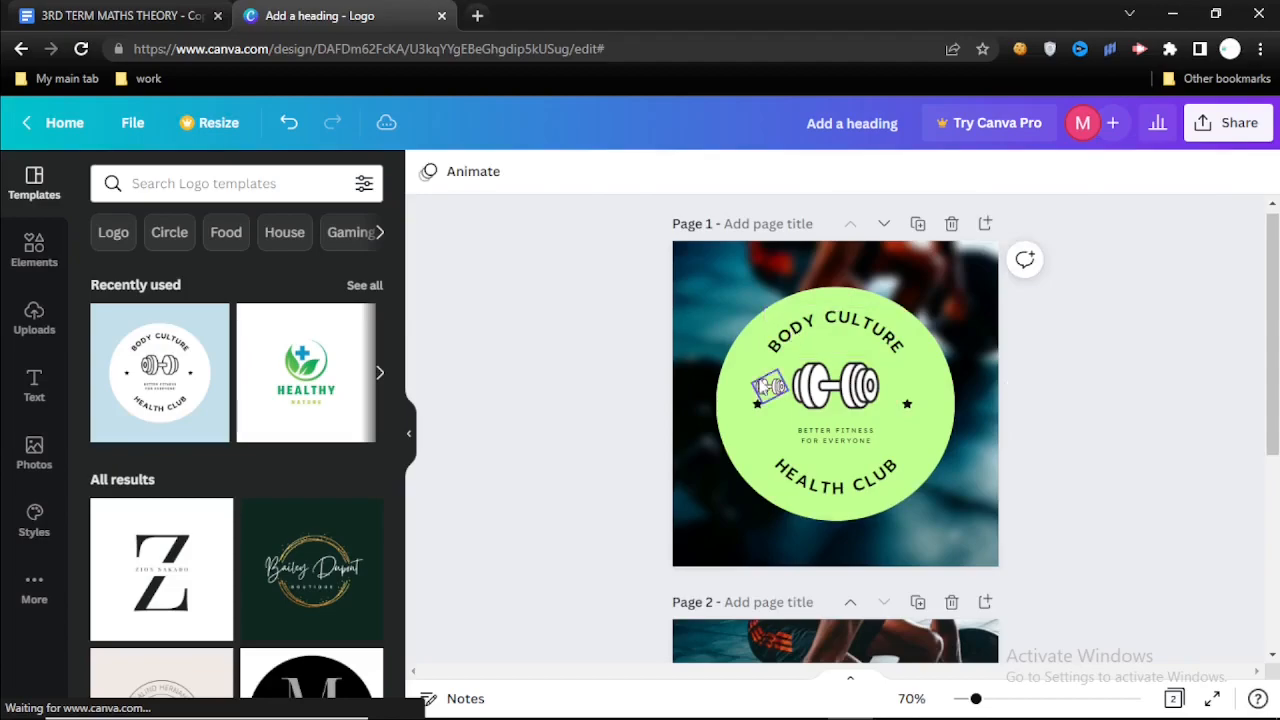
click(768, 386)
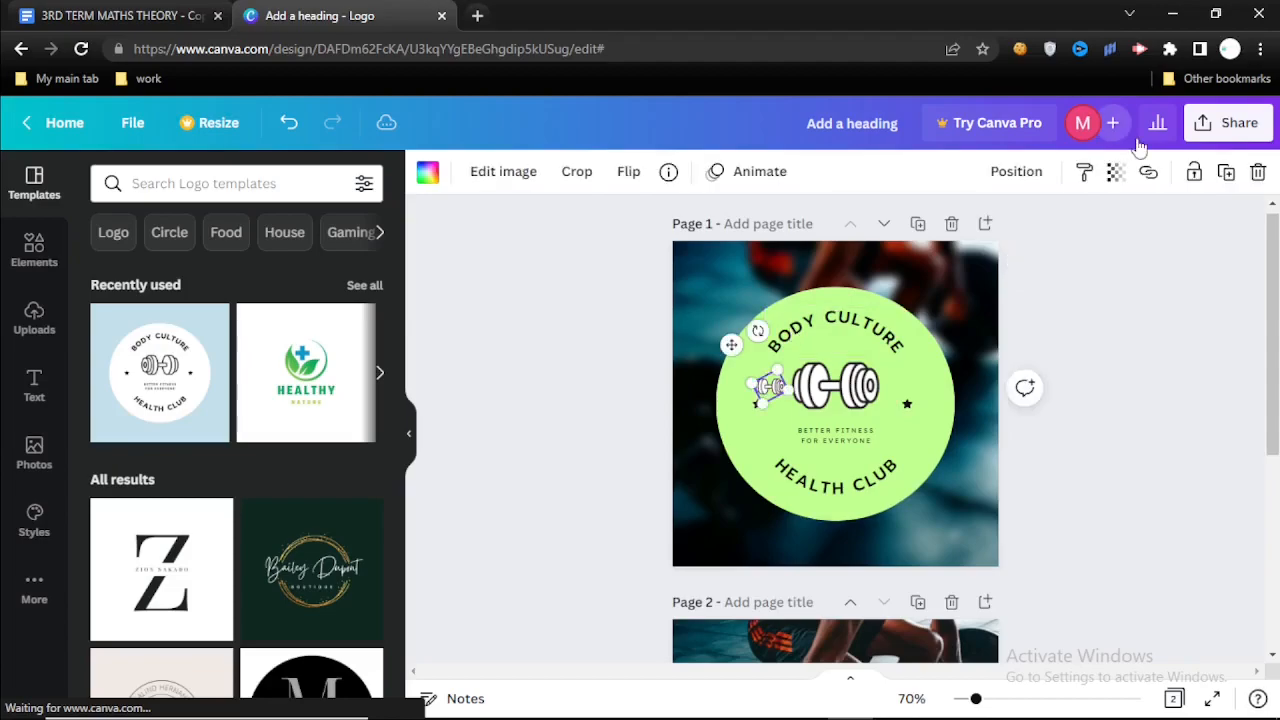
click(1258, 172)
key(ctrl+z)
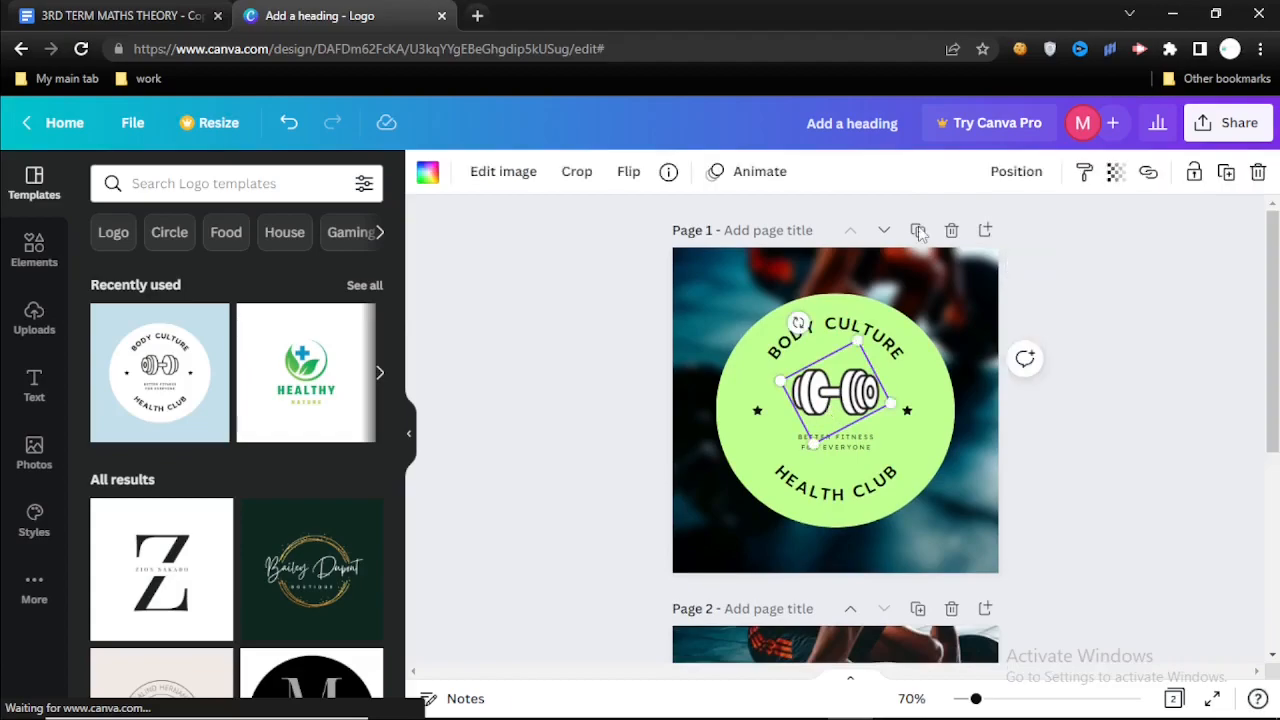
Select the curved BODY CULTURE text on page 1 and browse the list of available fonts
click(885, 352)
click(550, 181)
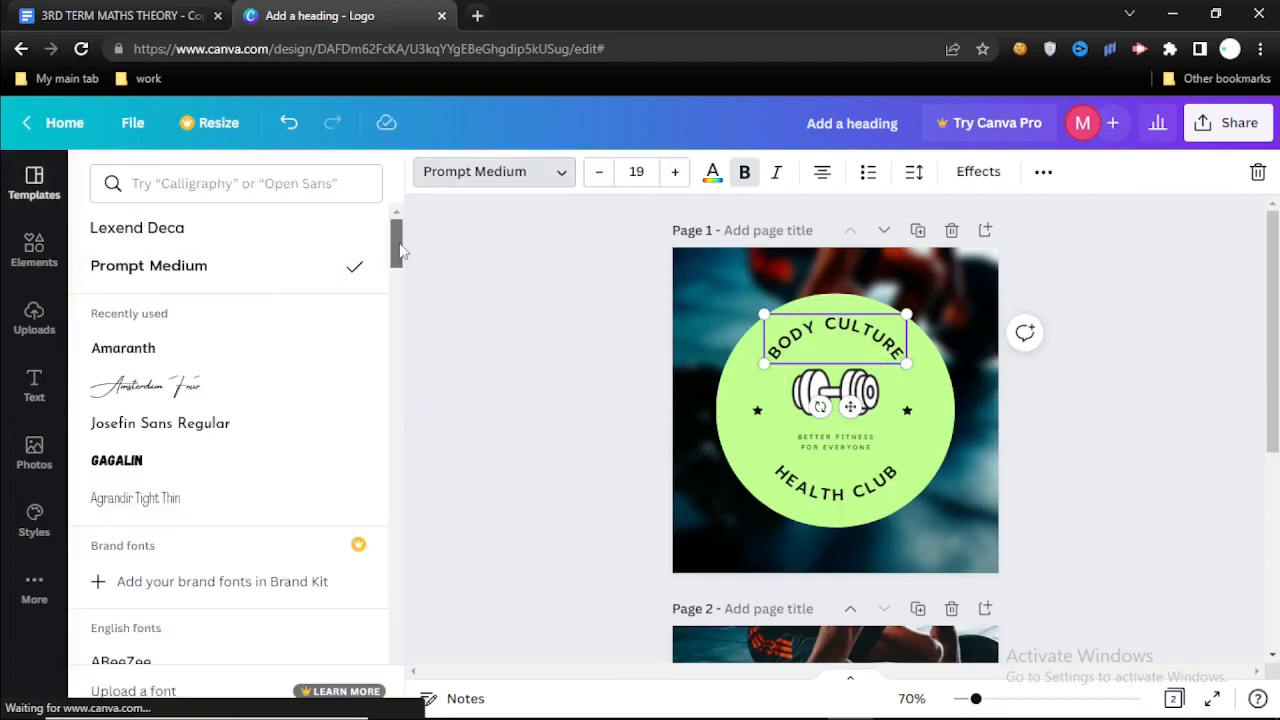
drag(400, 250, 877, 450)
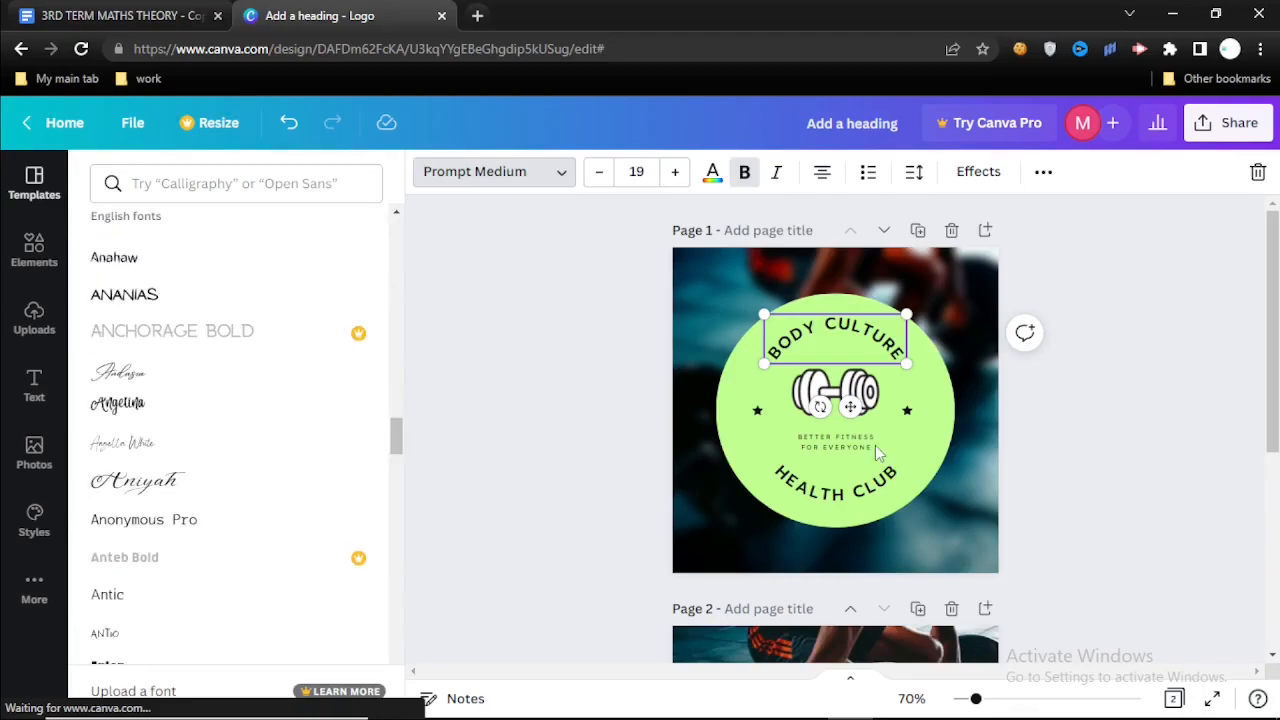
Set the font size of page 1's curved BODY CULTURE text to 40
click(630, 172)
text(4)
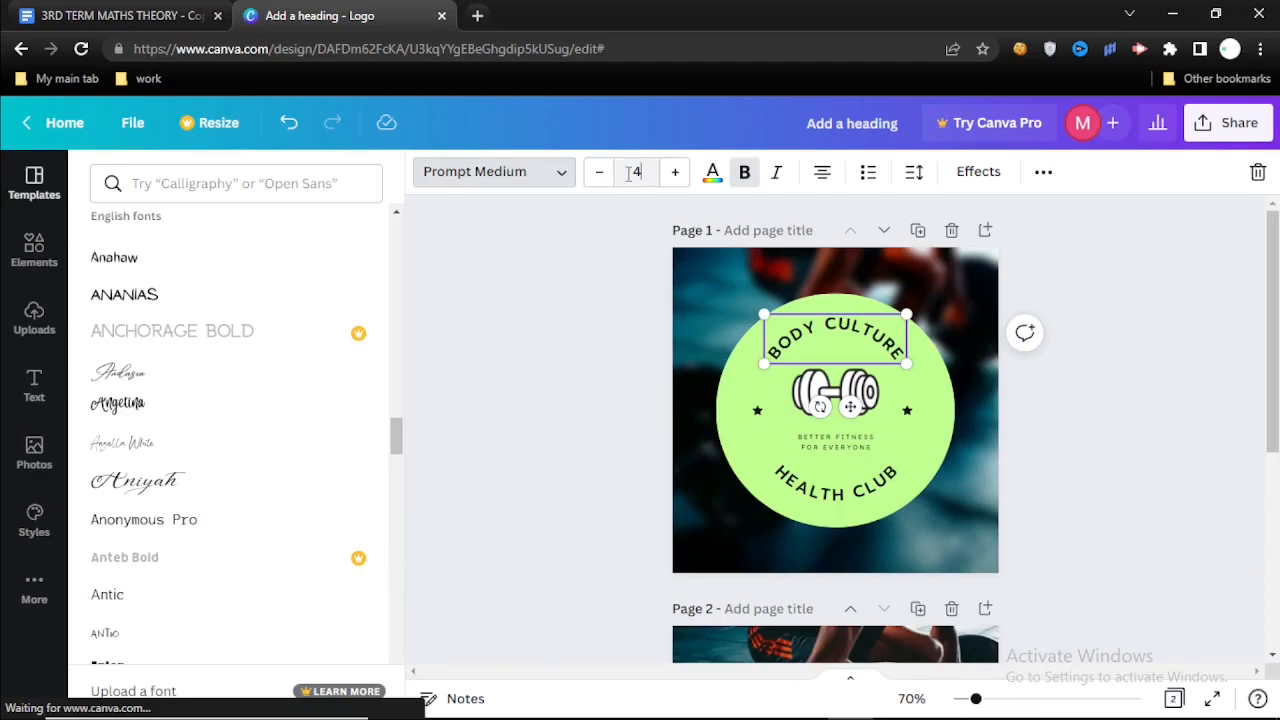
text(0)
key(Return)
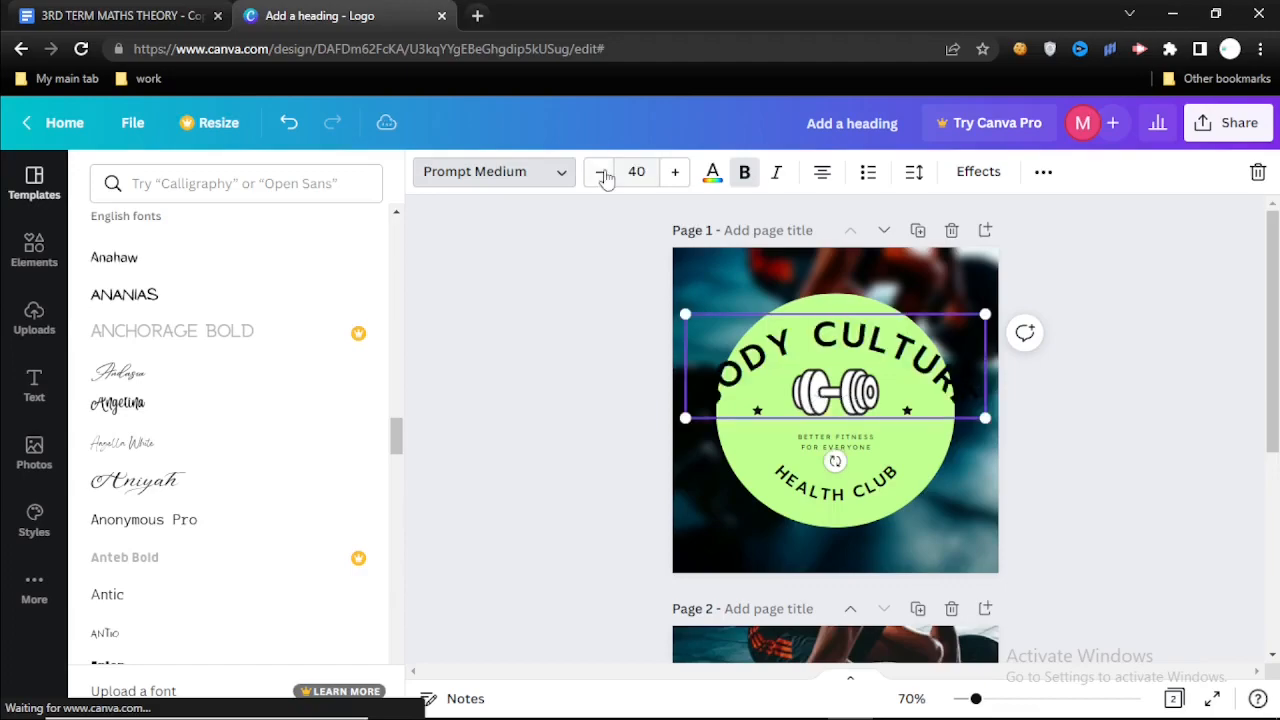
Reduce the font size of page 1's curved BODY CULTURE text step by step to 20
click(602, 173)
click(602, 173)
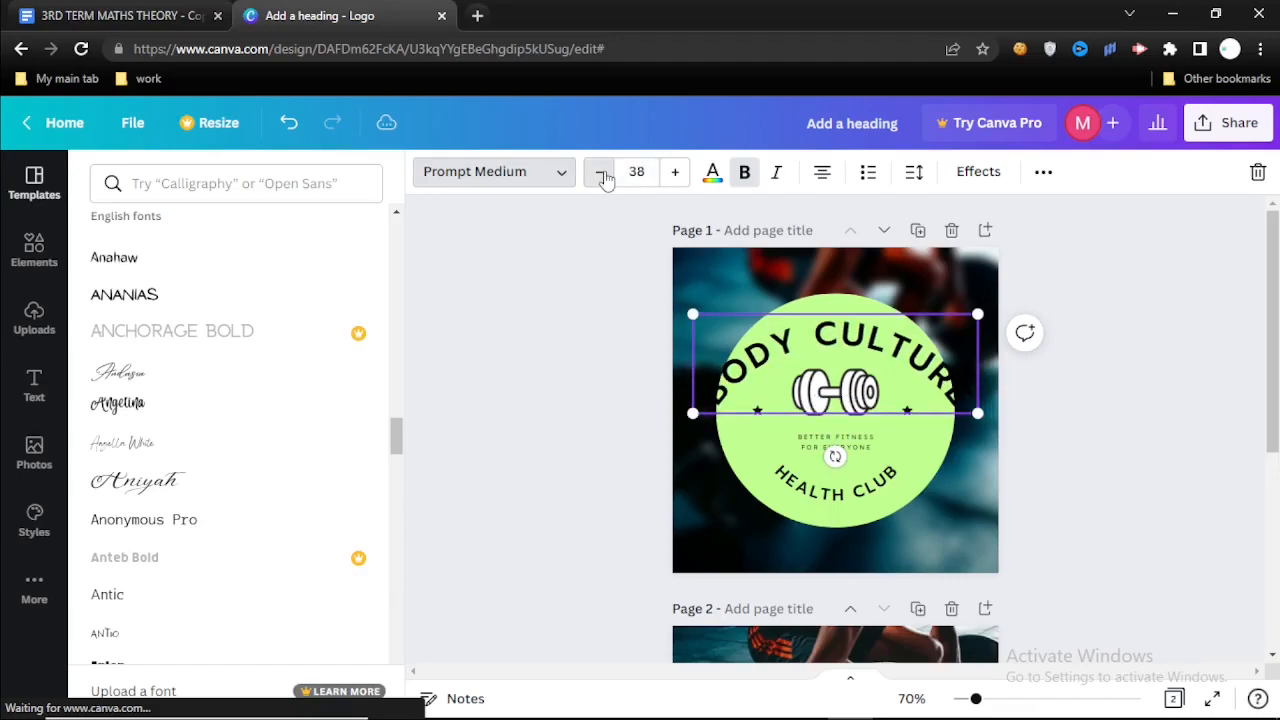
click(602, 173)
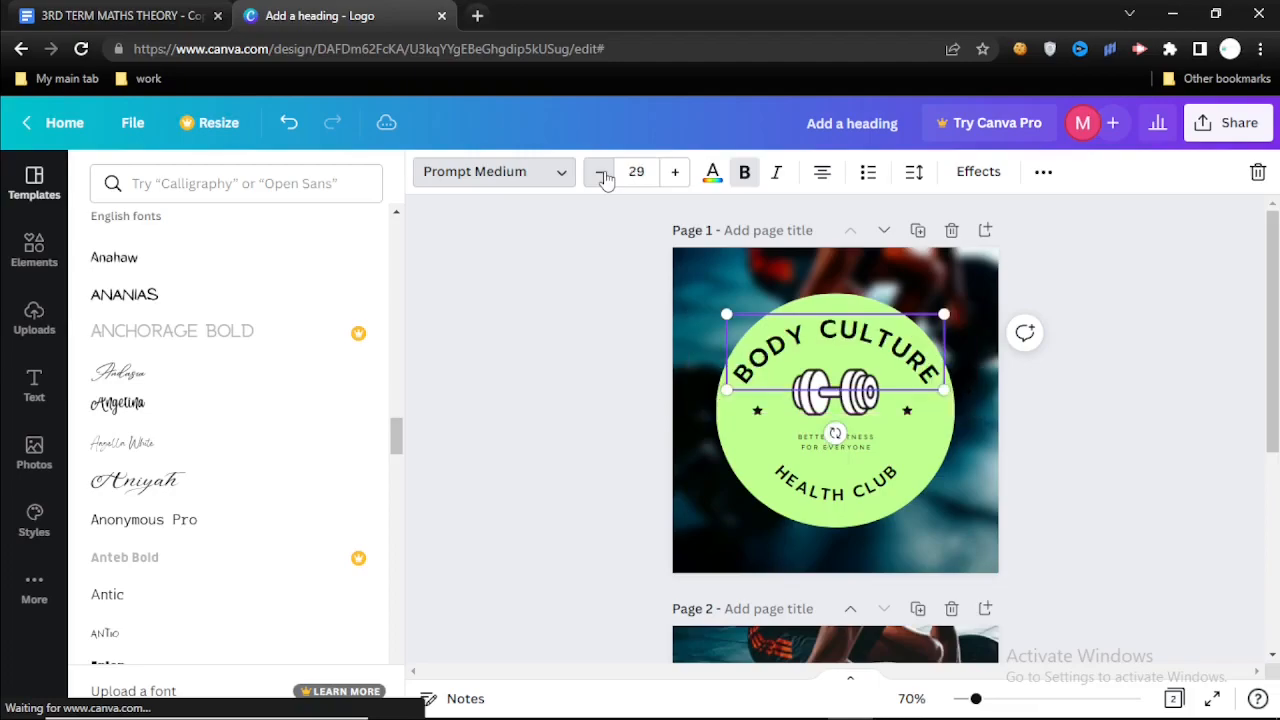
click(602, 173)
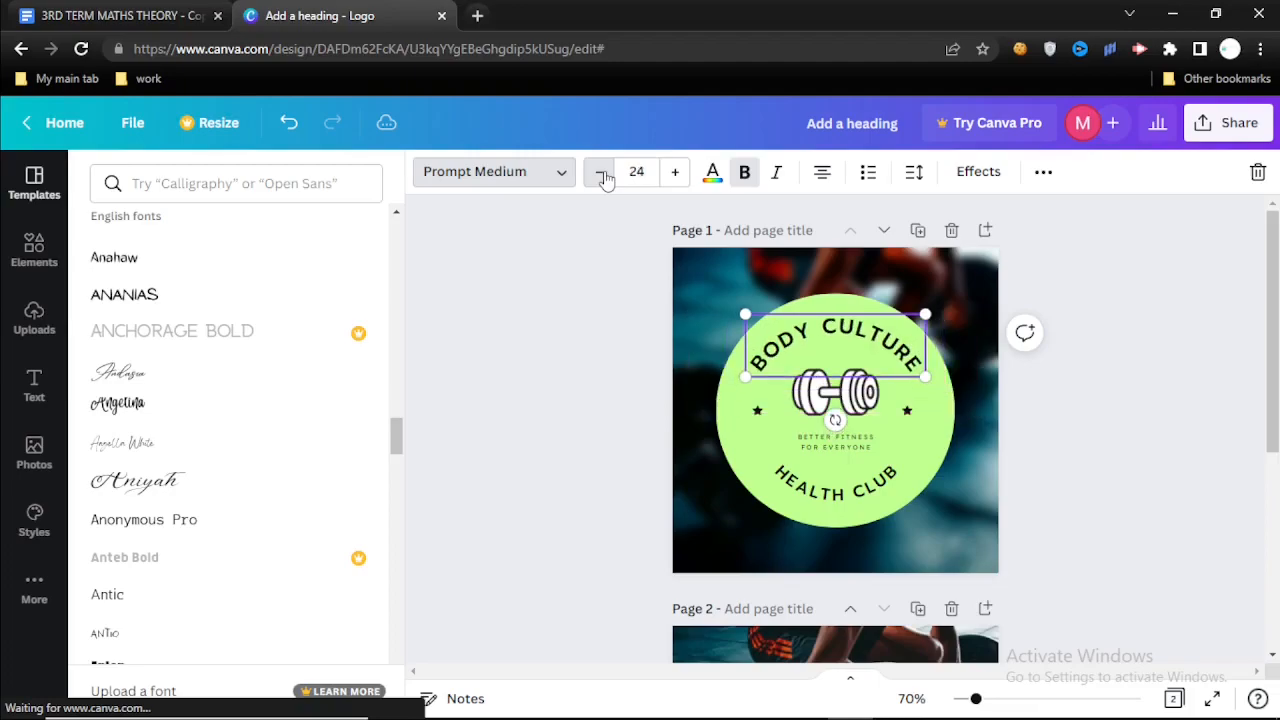
click(602, 173)
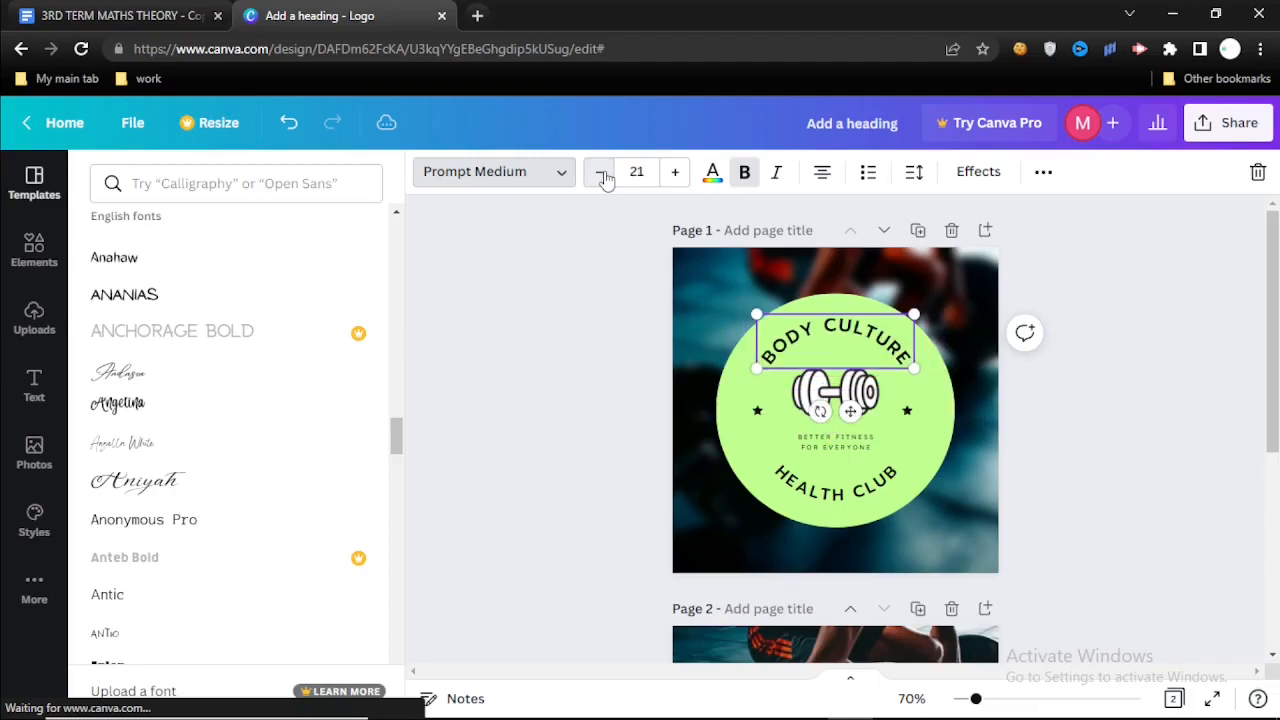
click(602, 173)
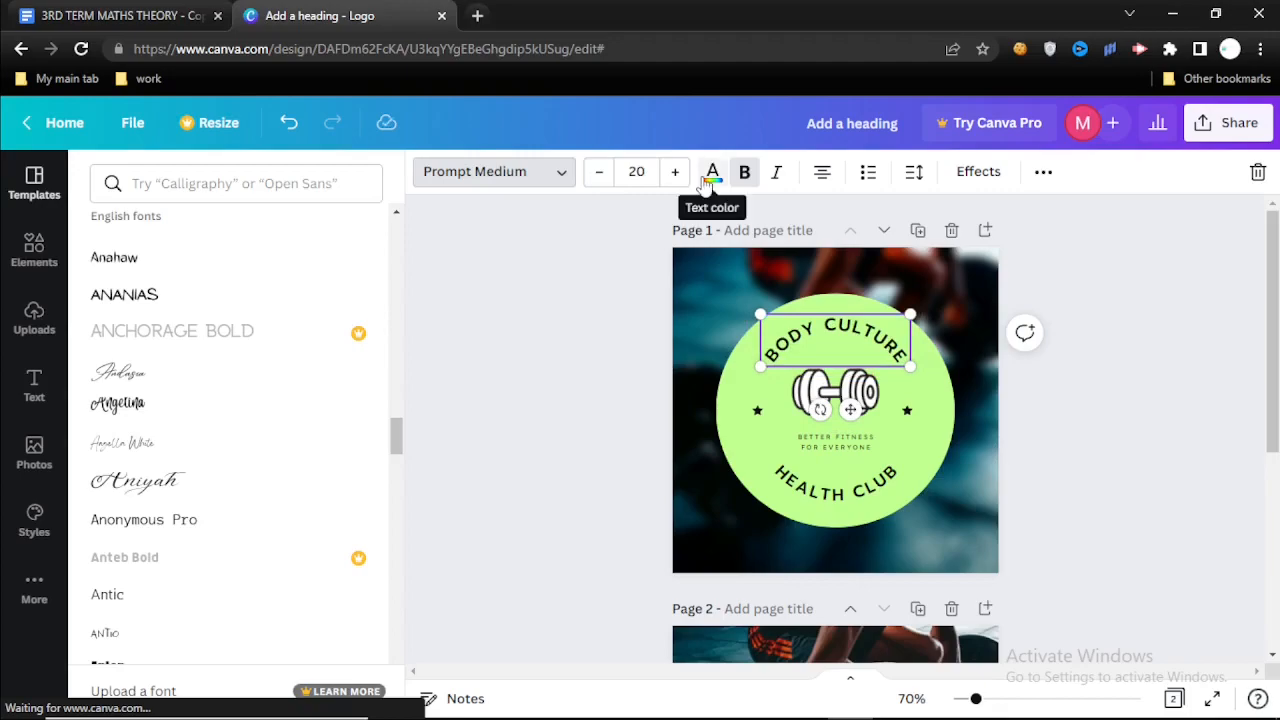
Recolor page 1's curved BODY CULTURE text, trying turquoise and settling on the bright blue document color
click(710, 177)
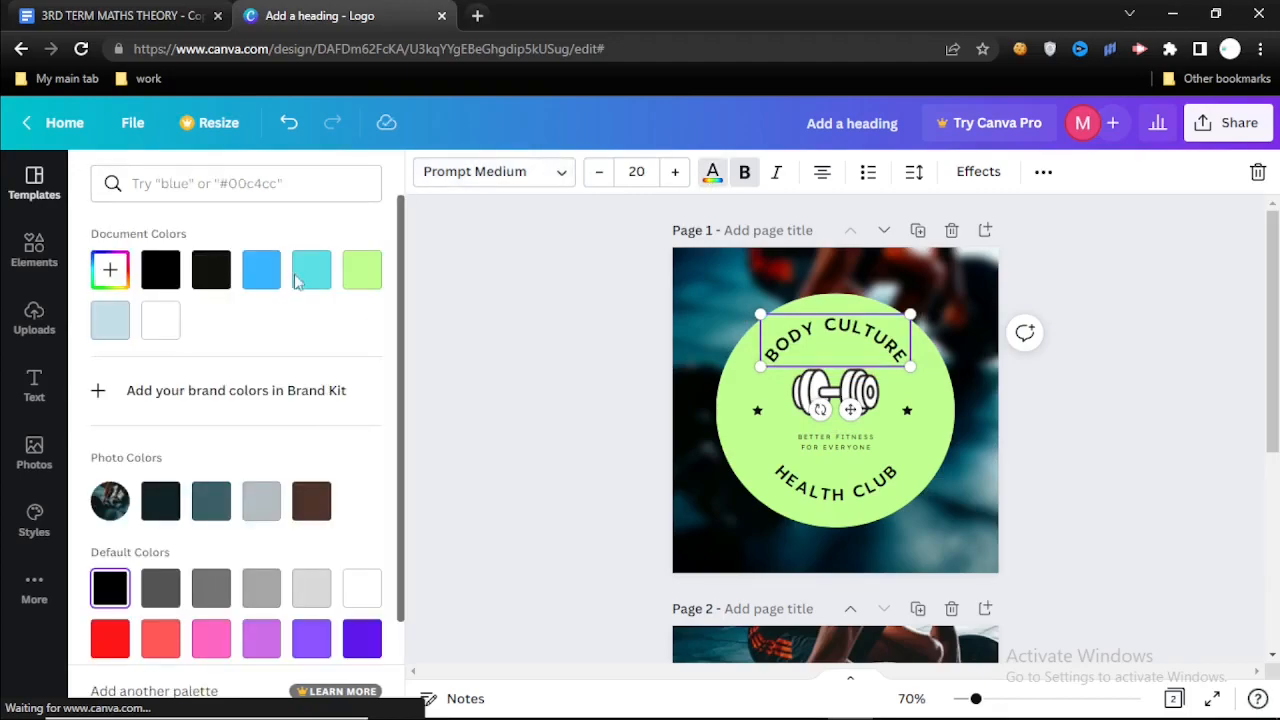
click(315, 272)
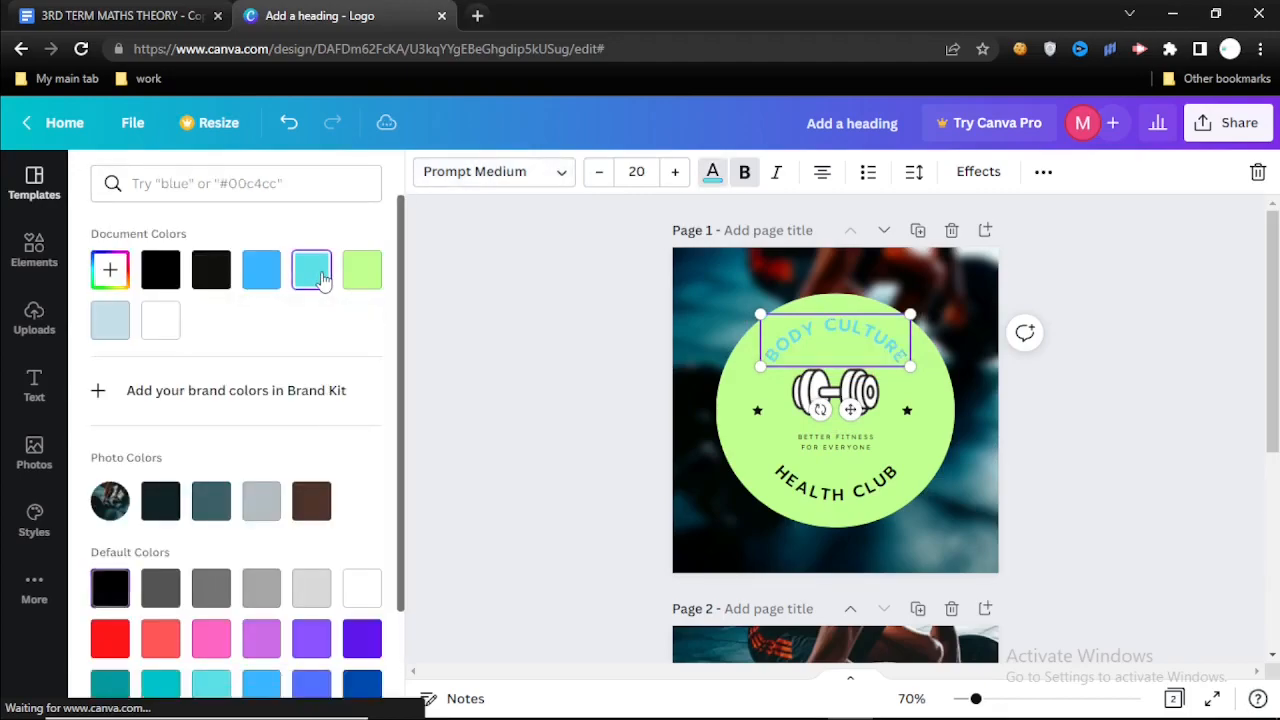
click(260, 270)
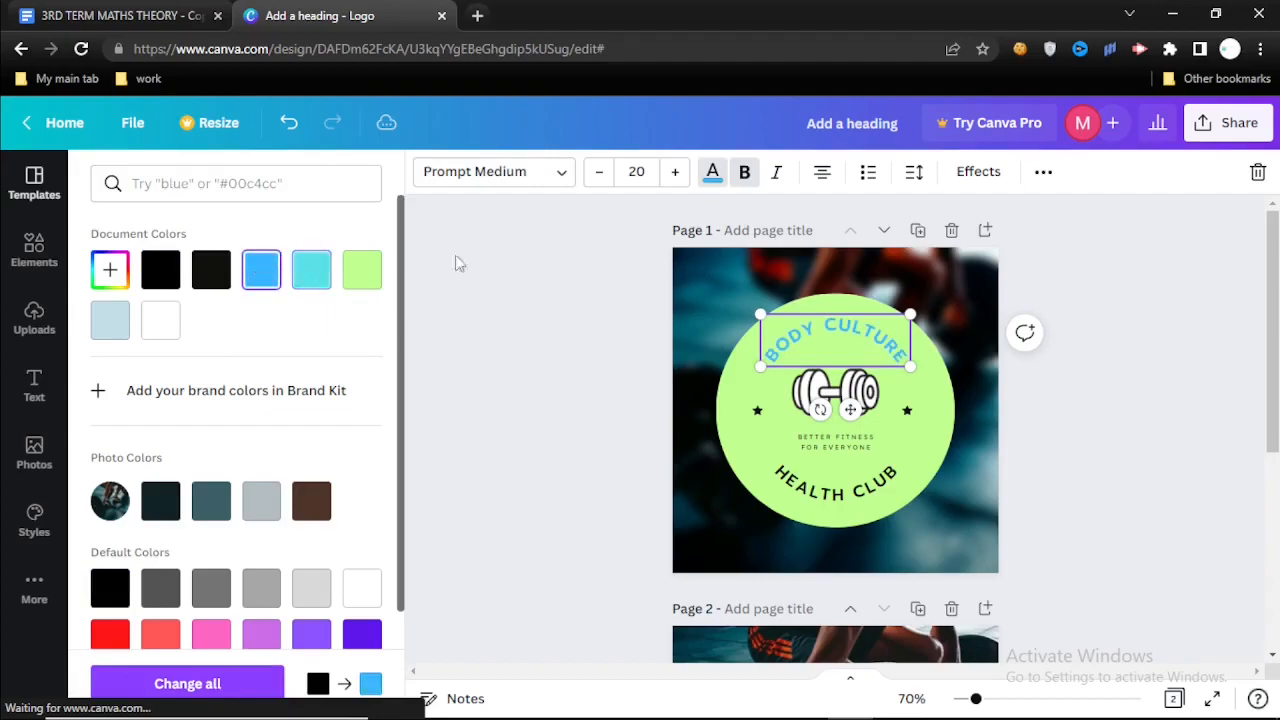
click(777, 182)
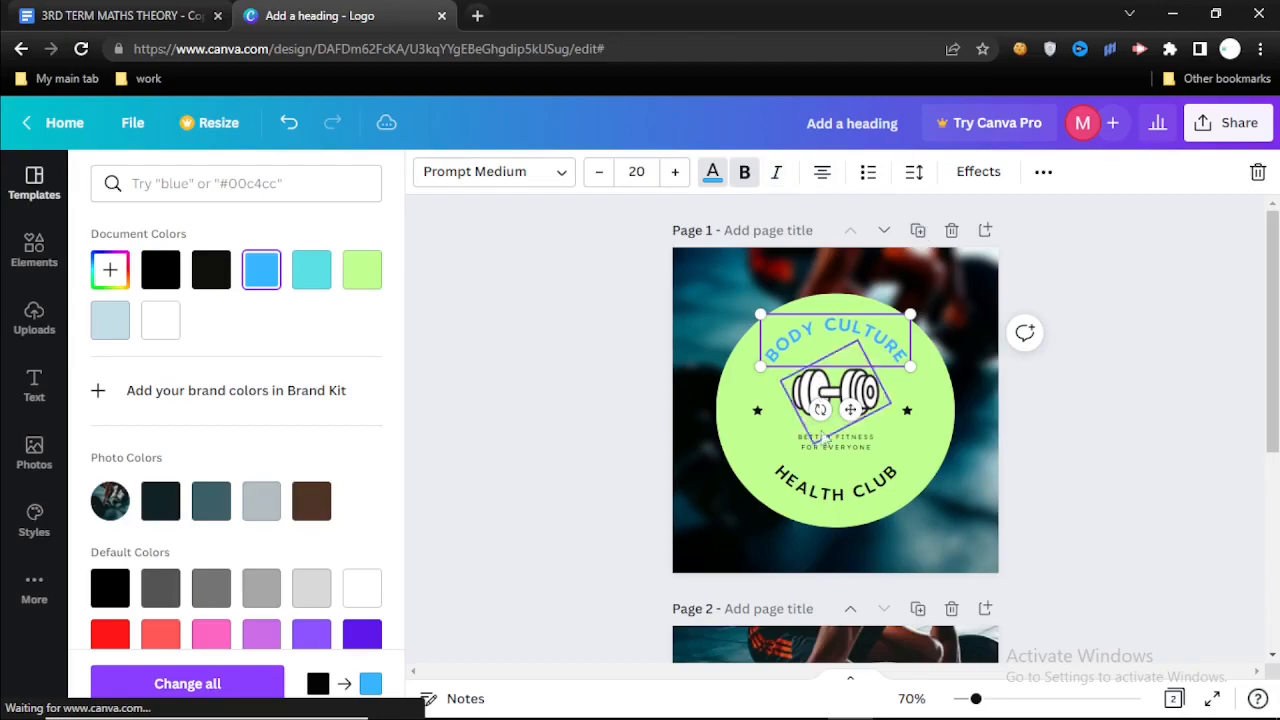
Enlarge page 1's BETTER FITNESS FOR EVERYONE text to about size 10.9 and cycle its alignment back to centered
click(790, 438)
drag(777, 429, 746, 426)
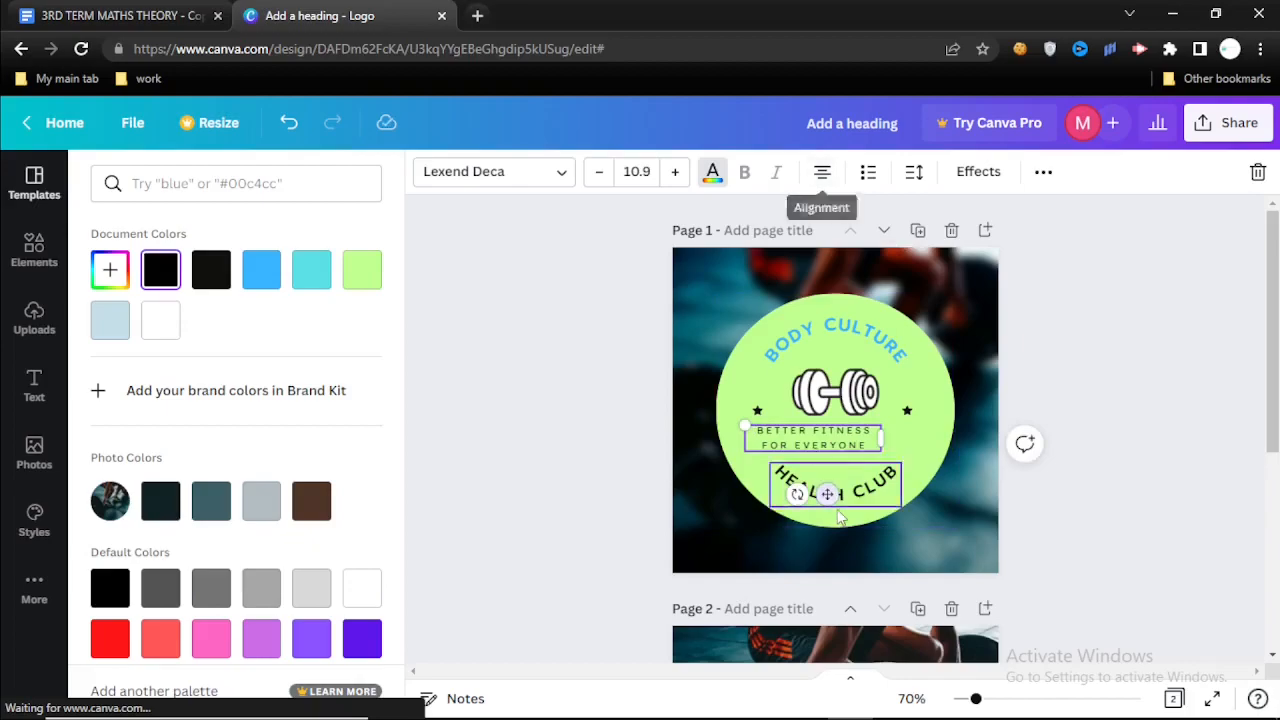
click(824, 178)
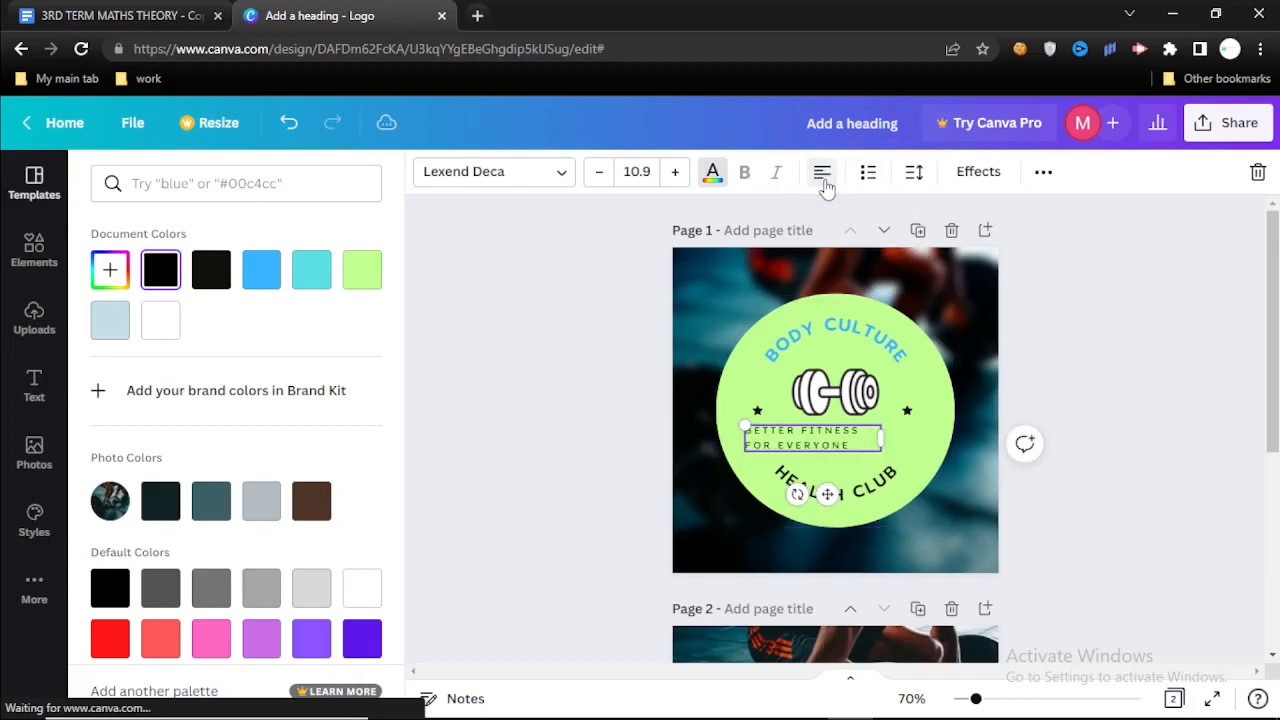
click(824, 180)
click(823, 180)
click(824, 183)
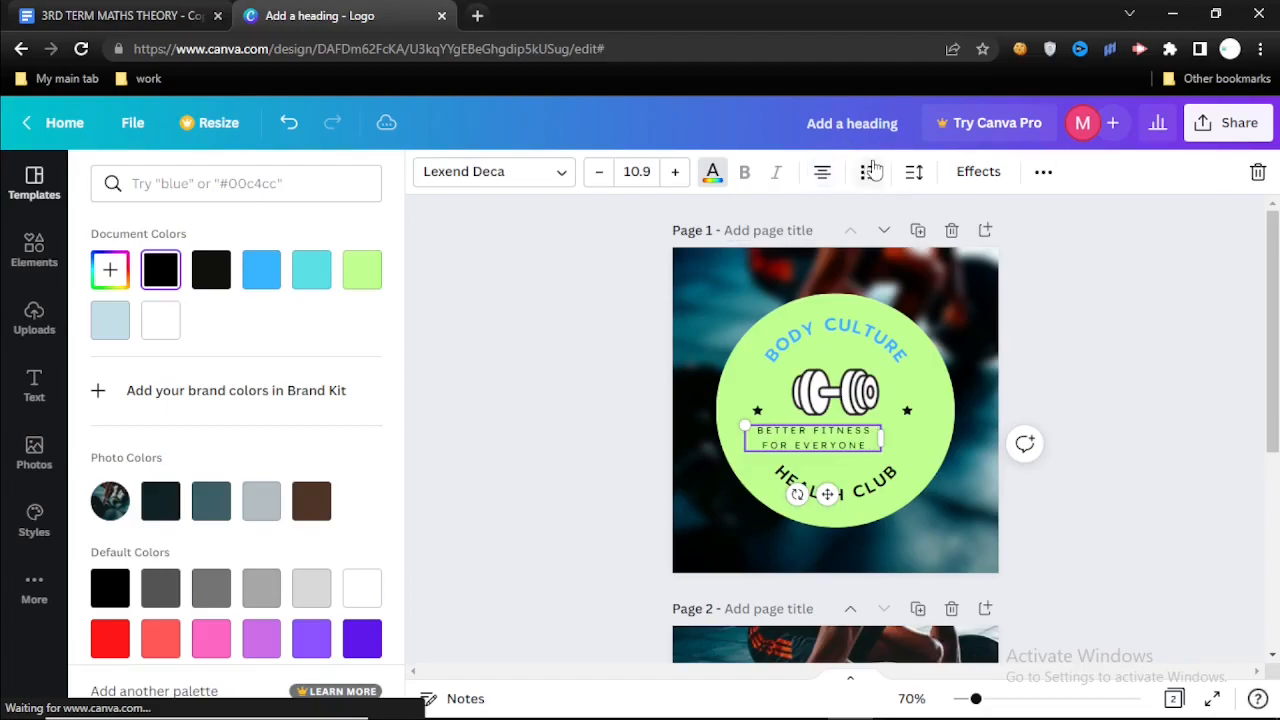
Format page 1's BETTER FITNESS FOR EVERYONE text as a numbered list
click(868, 176)
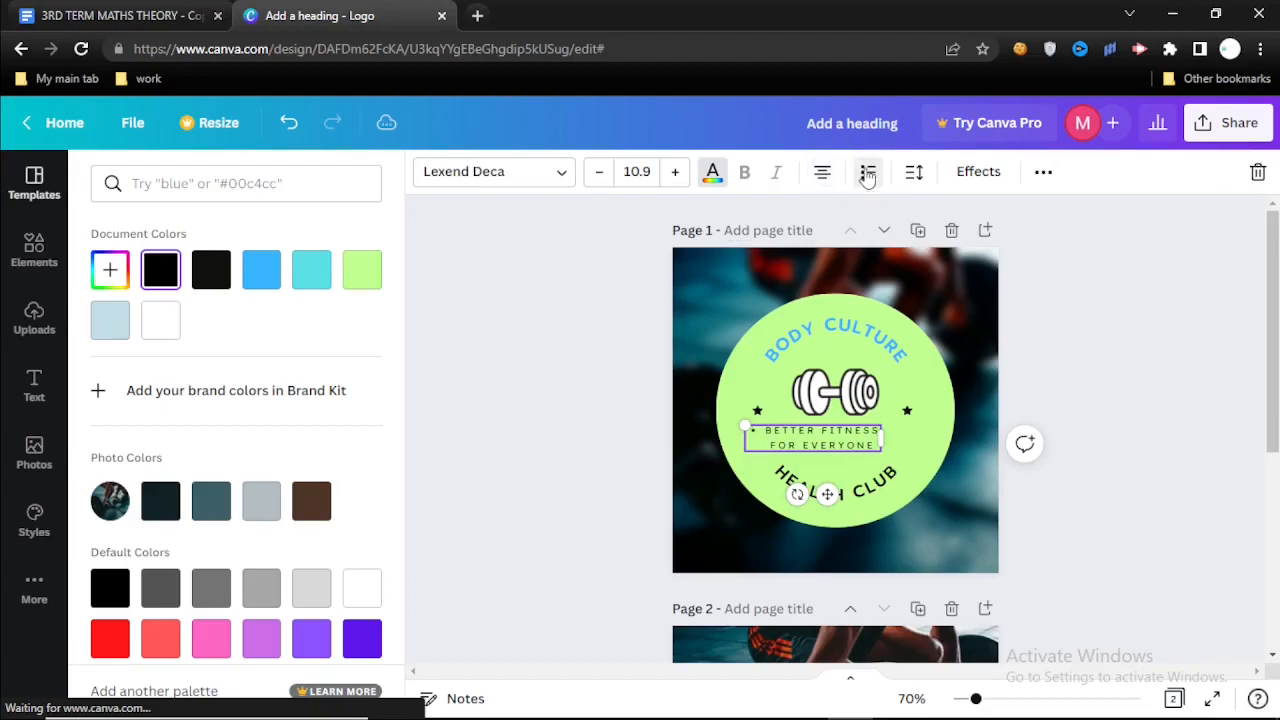
click(868, 175)
Enlarge the numbered tagline on page 1 to about size 14.1 and place it between the dumbbell and HEALTH CLUB
drag(745, 425, 714, 377)
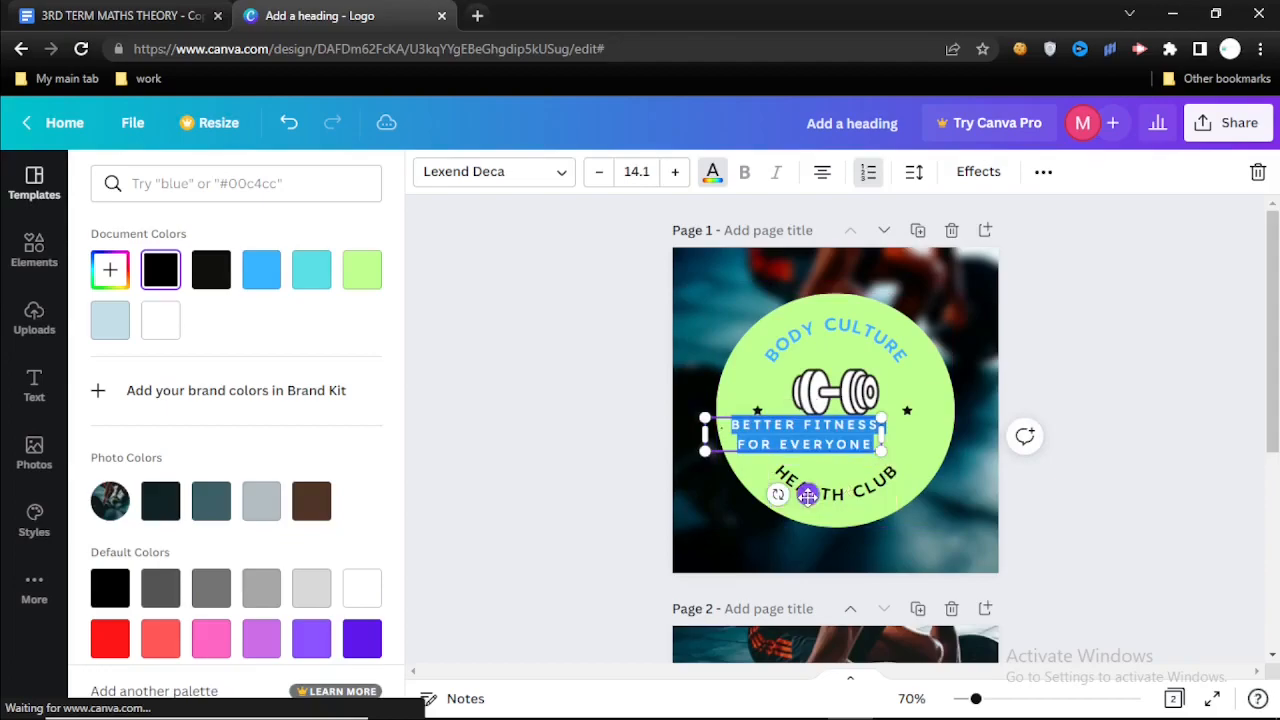
drag(808, 494, 842, 506)
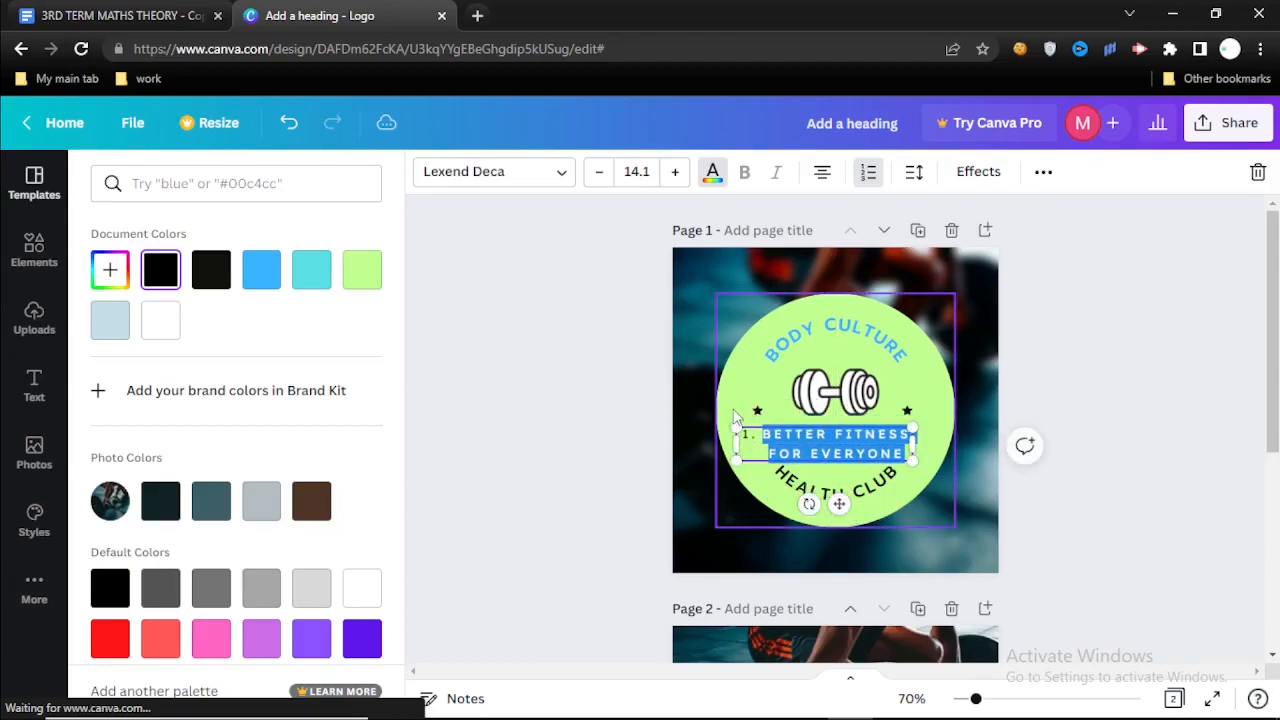
click(752, 355)
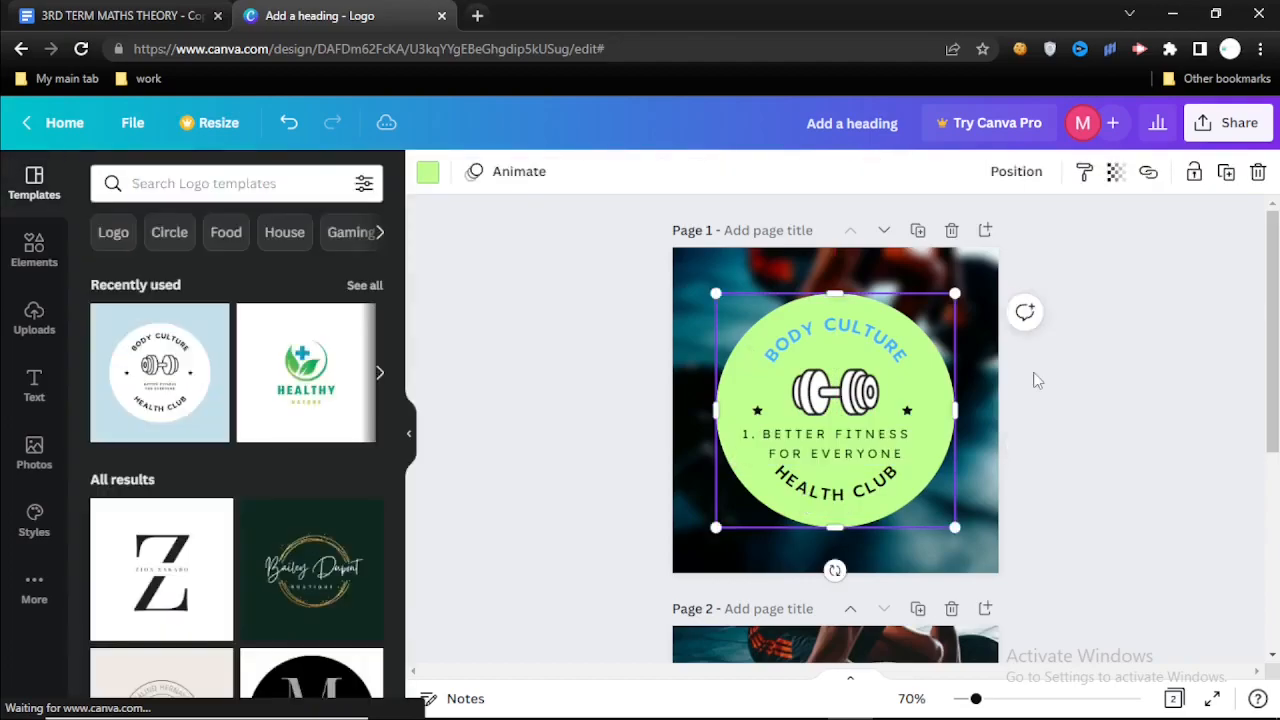
click(1034, 377)
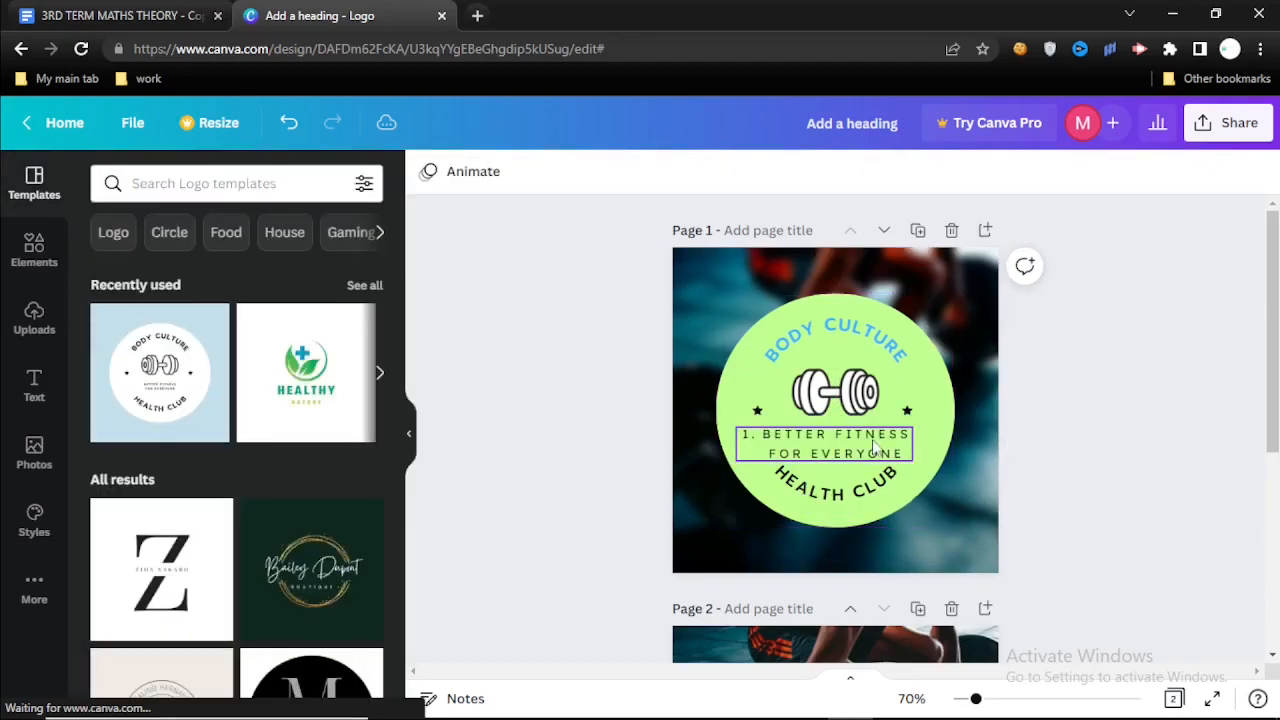
Apply the Neon text effect to page 1's numbered tagline with an intensity of 100
click(782, 447)
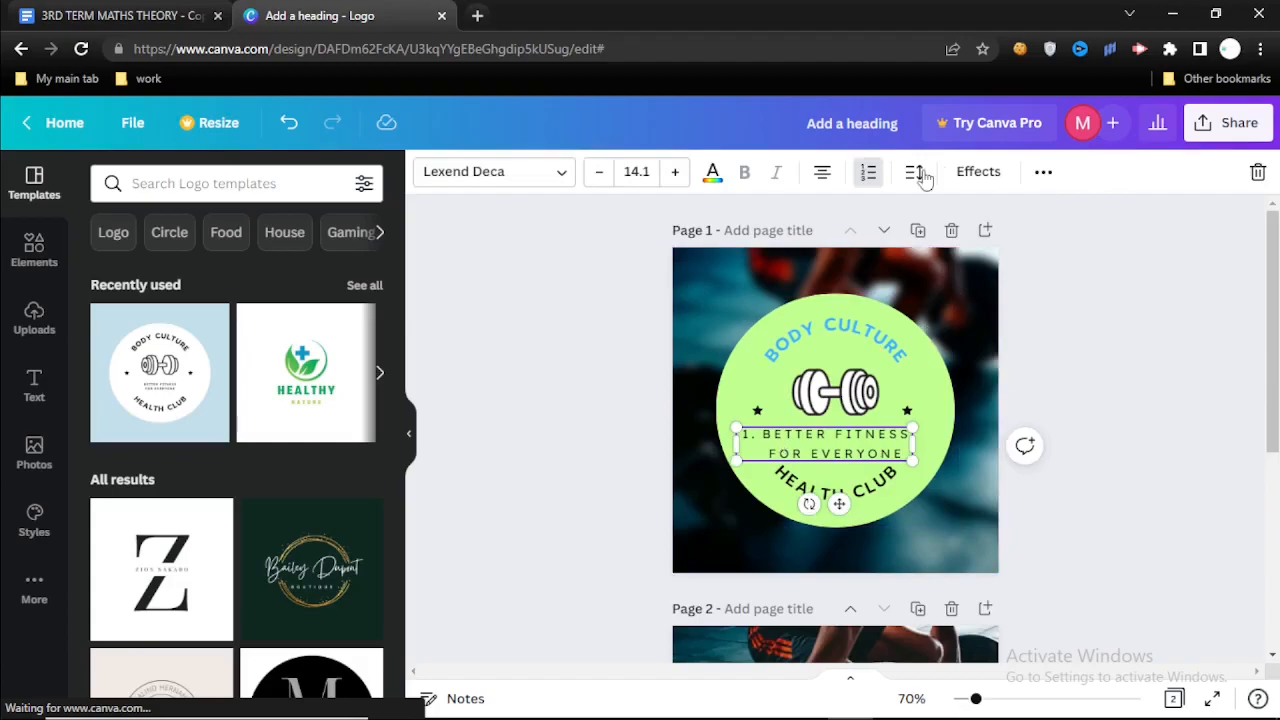
click(965, 172)
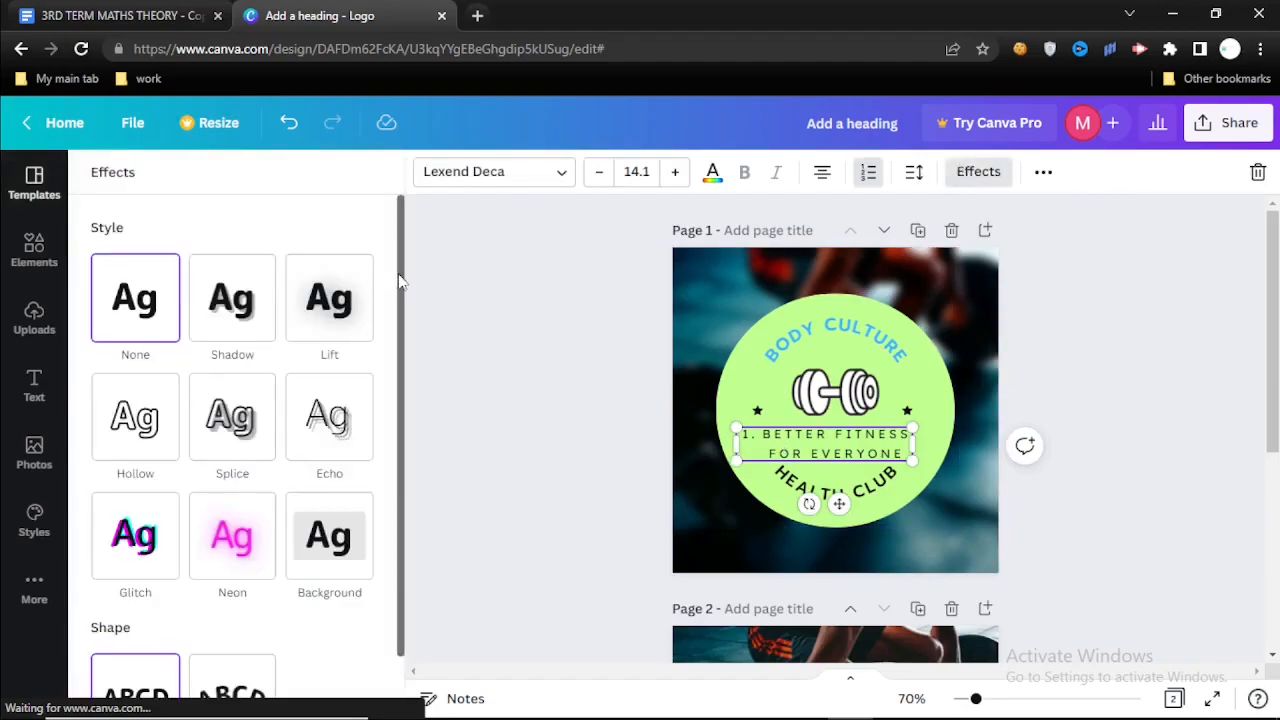
scroll(381, 463, down, 1)
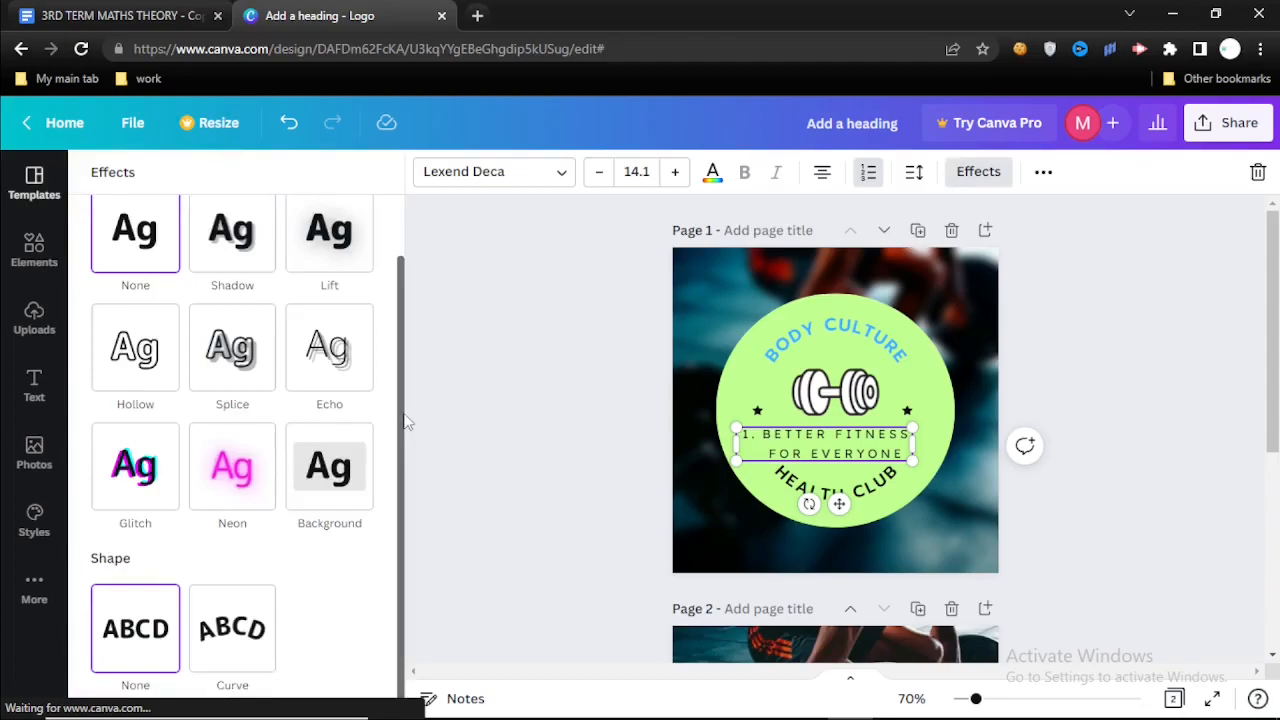
scroll(404, 420, up, 1)
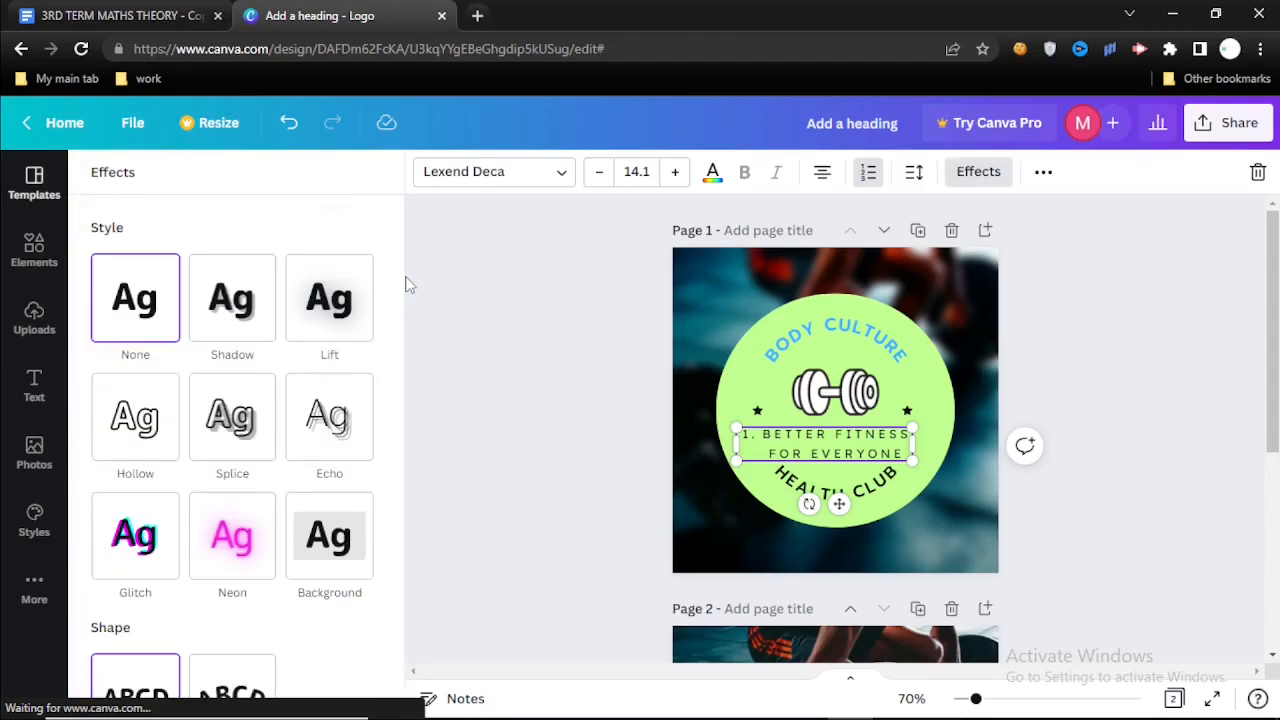
click(250, 560)
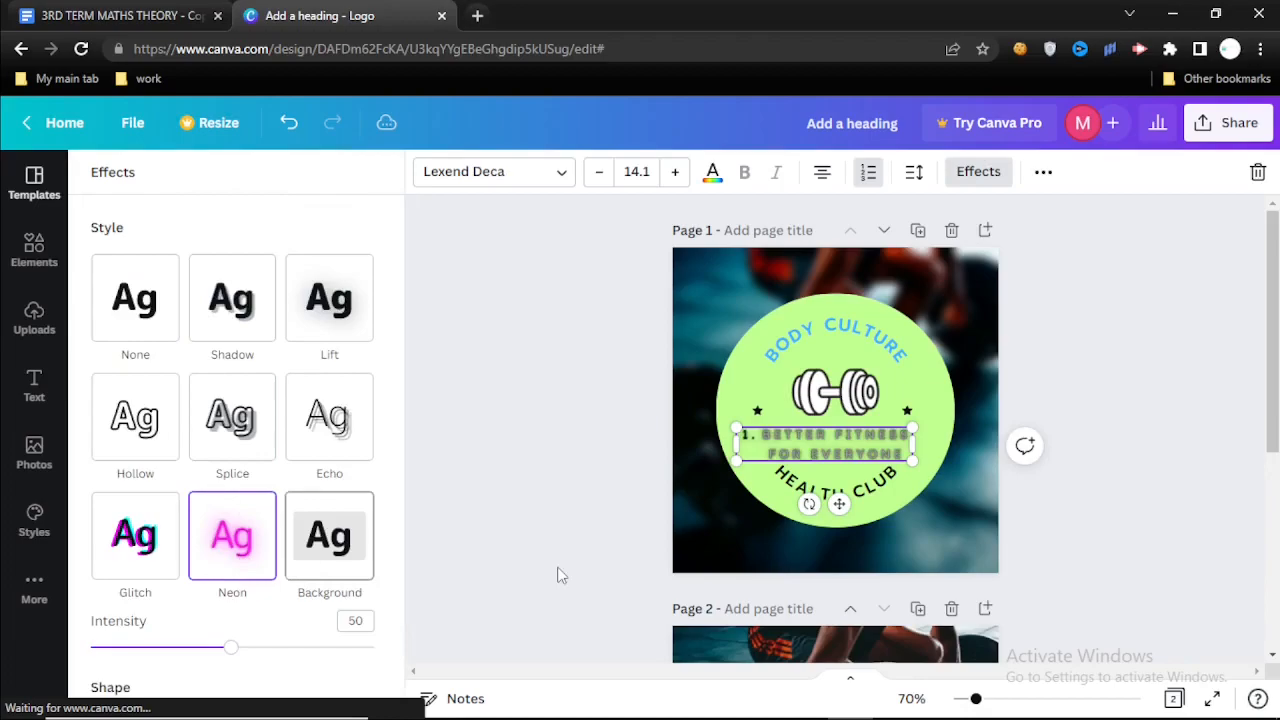
drag(232, 648, 393, 656)
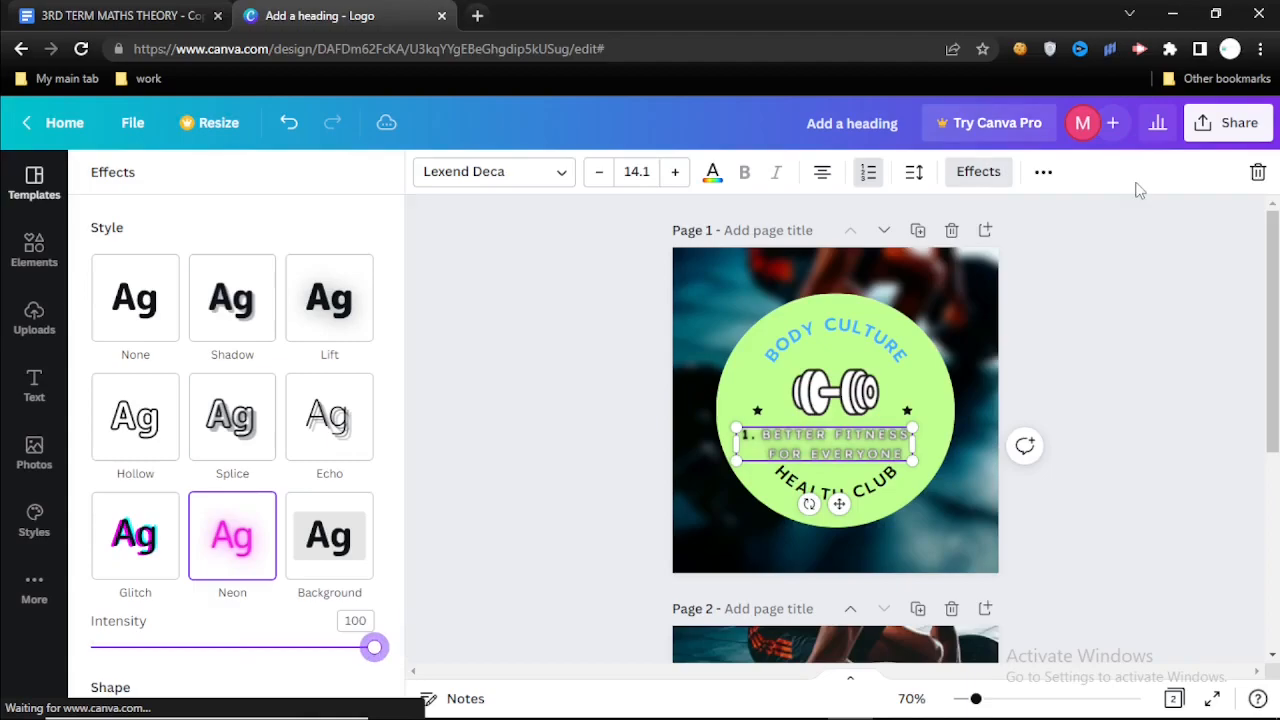
click(962, 178)
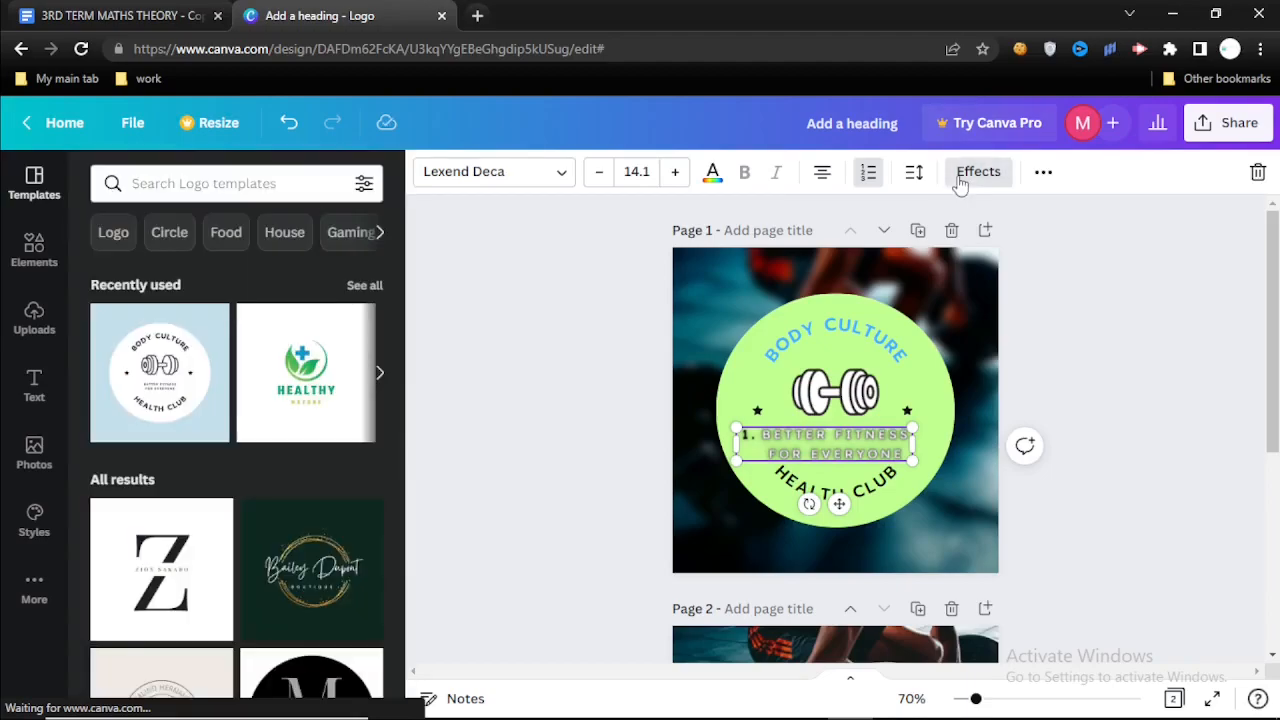
Underline page 1's tagline and toggle its uppercase setting off and back on
click(1044, 176)
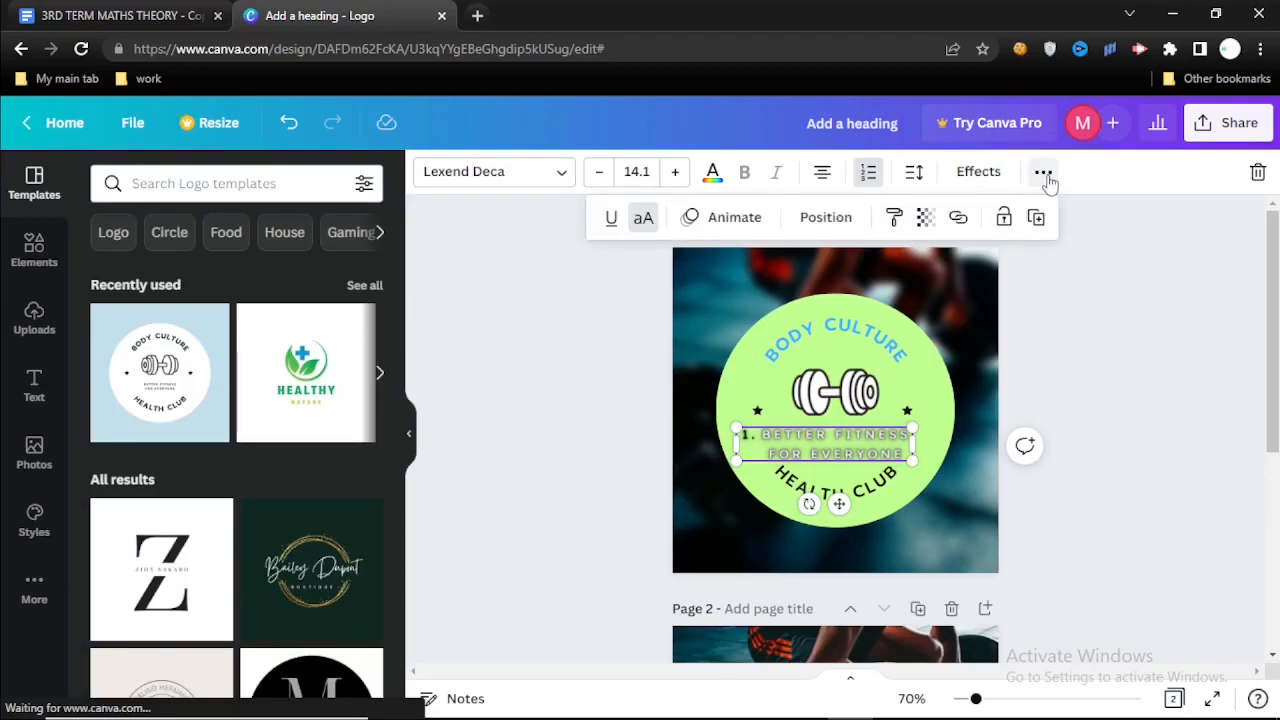
click(613, 222)
click(643, 220)
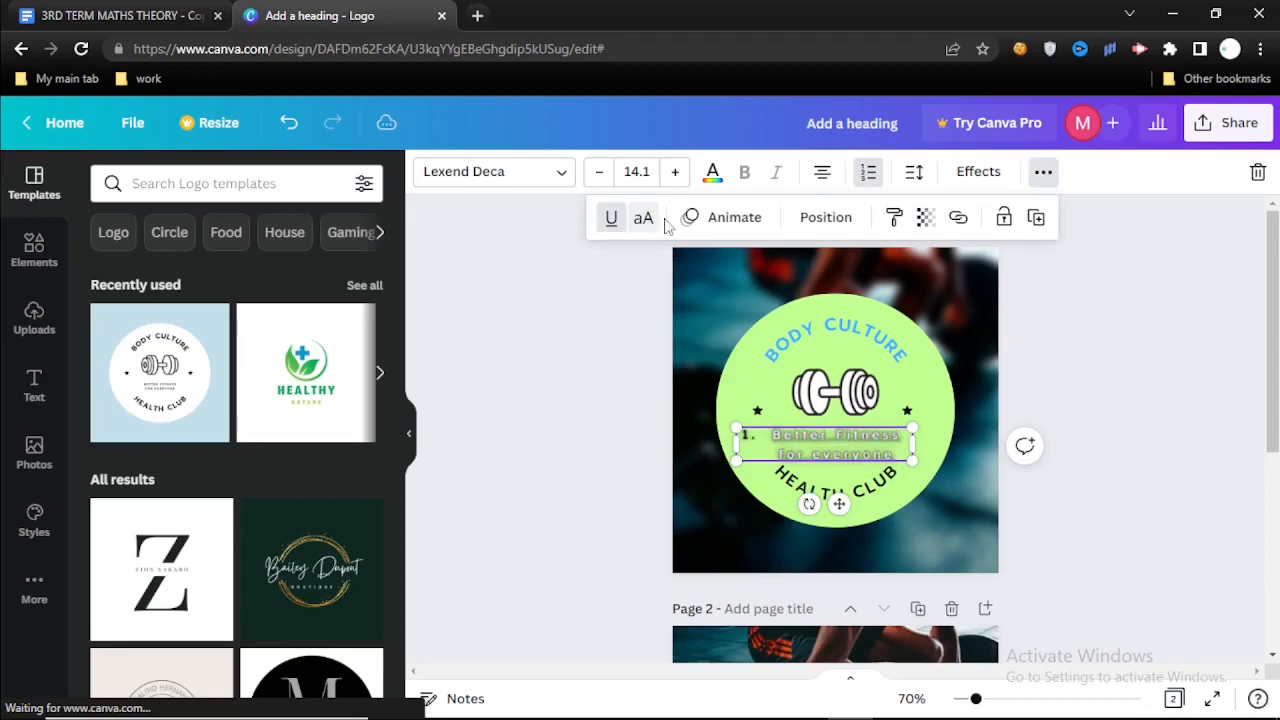
click(648, 222)
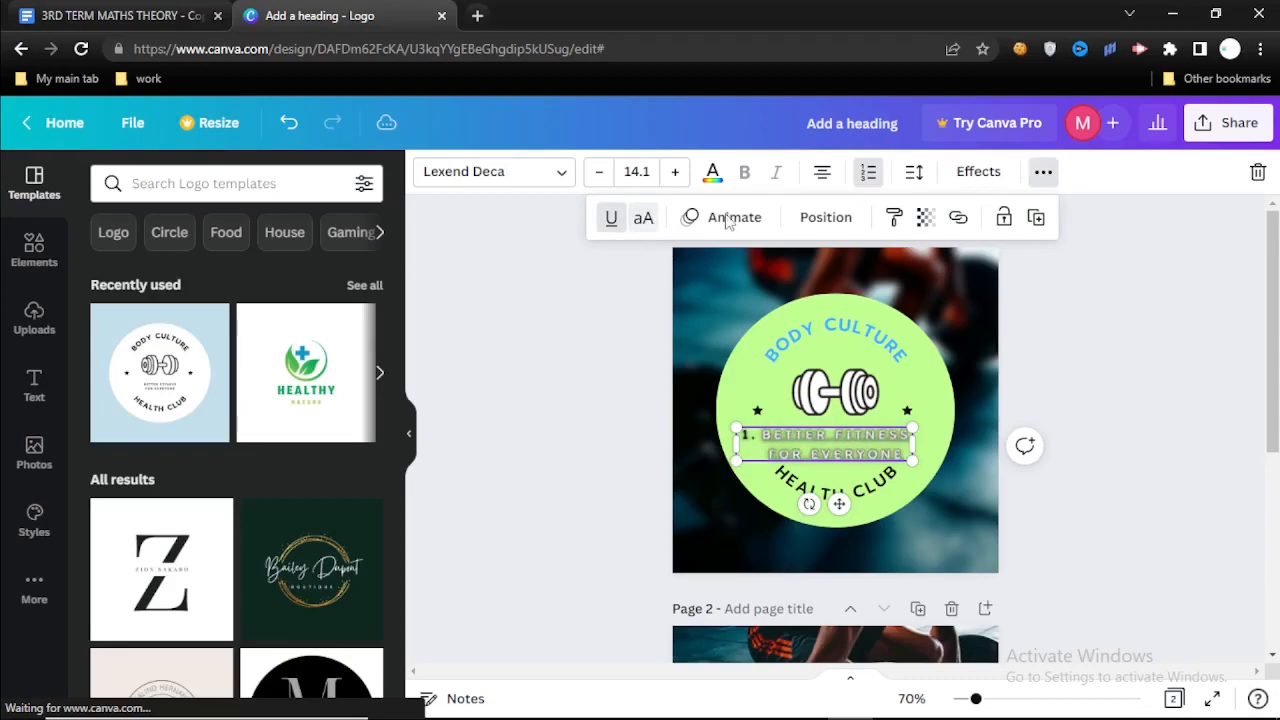
click(1196, 200)
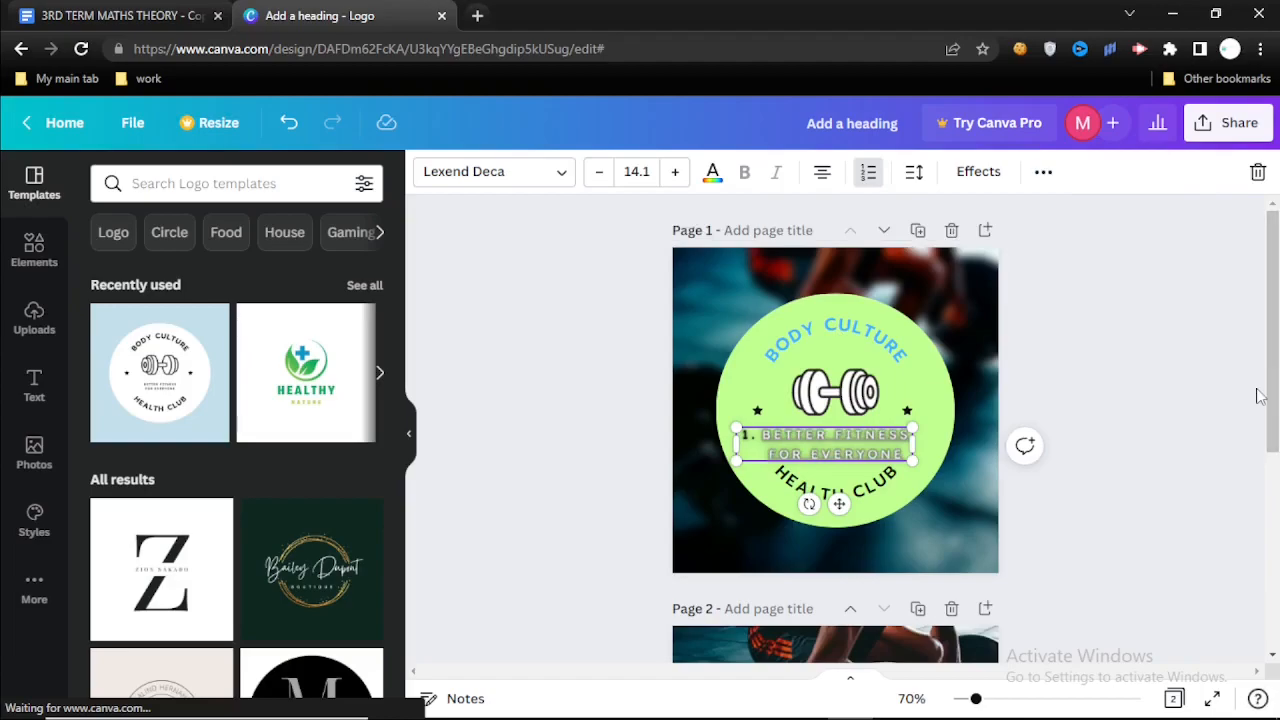
Review both logo pages in the editor and in the full-screen presentation view
scroll(1262, 397, down, 2)
scroll(835, 430, up, 1)
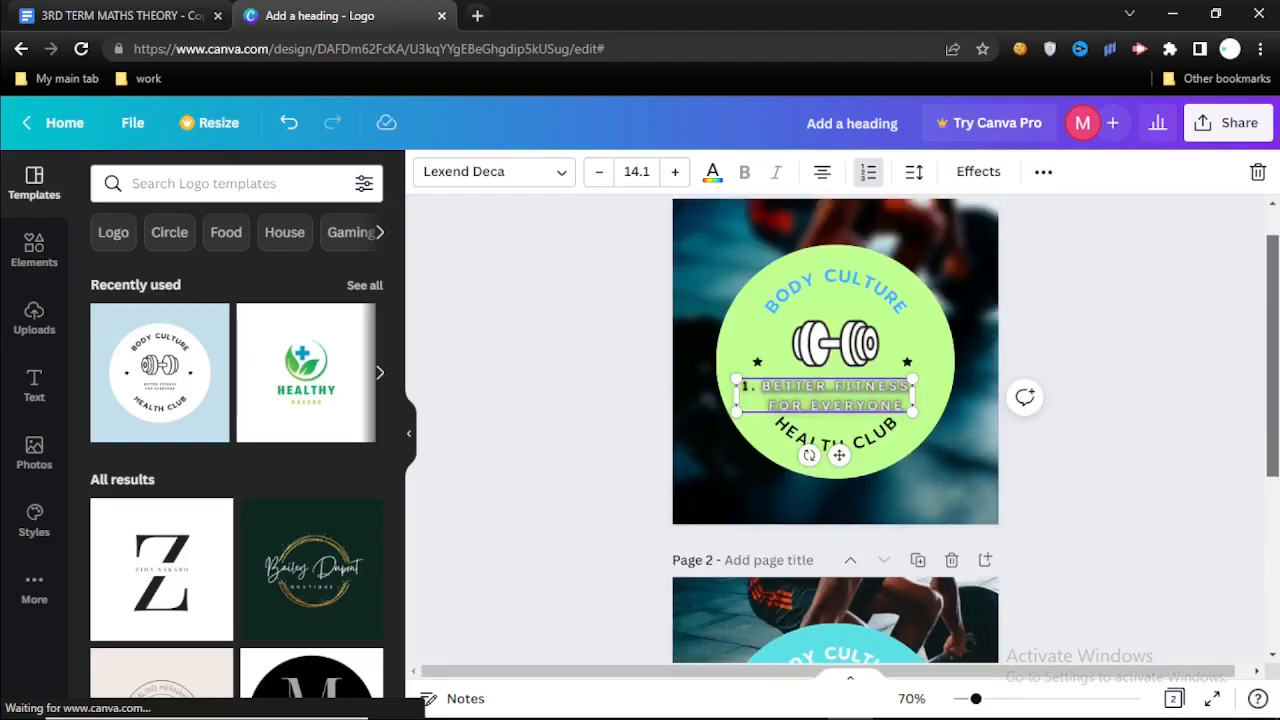
drag(1266, 342, 1266, 394)
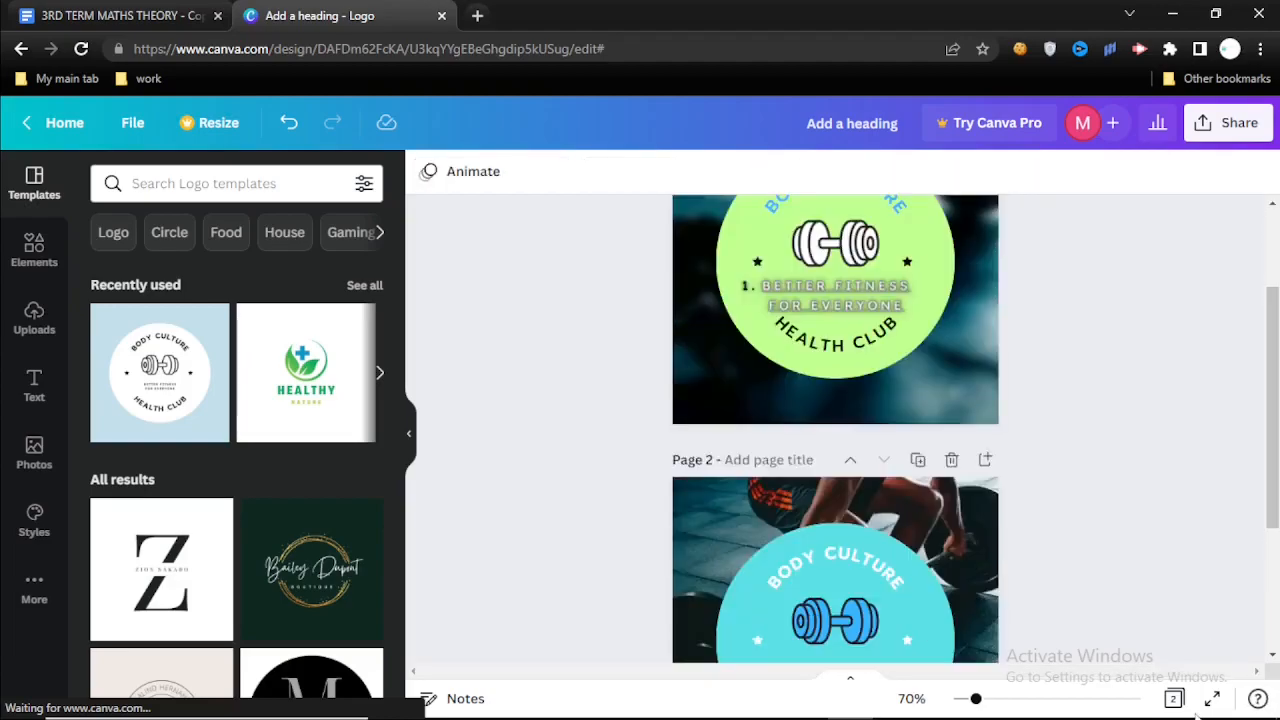
scroll(1186, 632, up, 1)
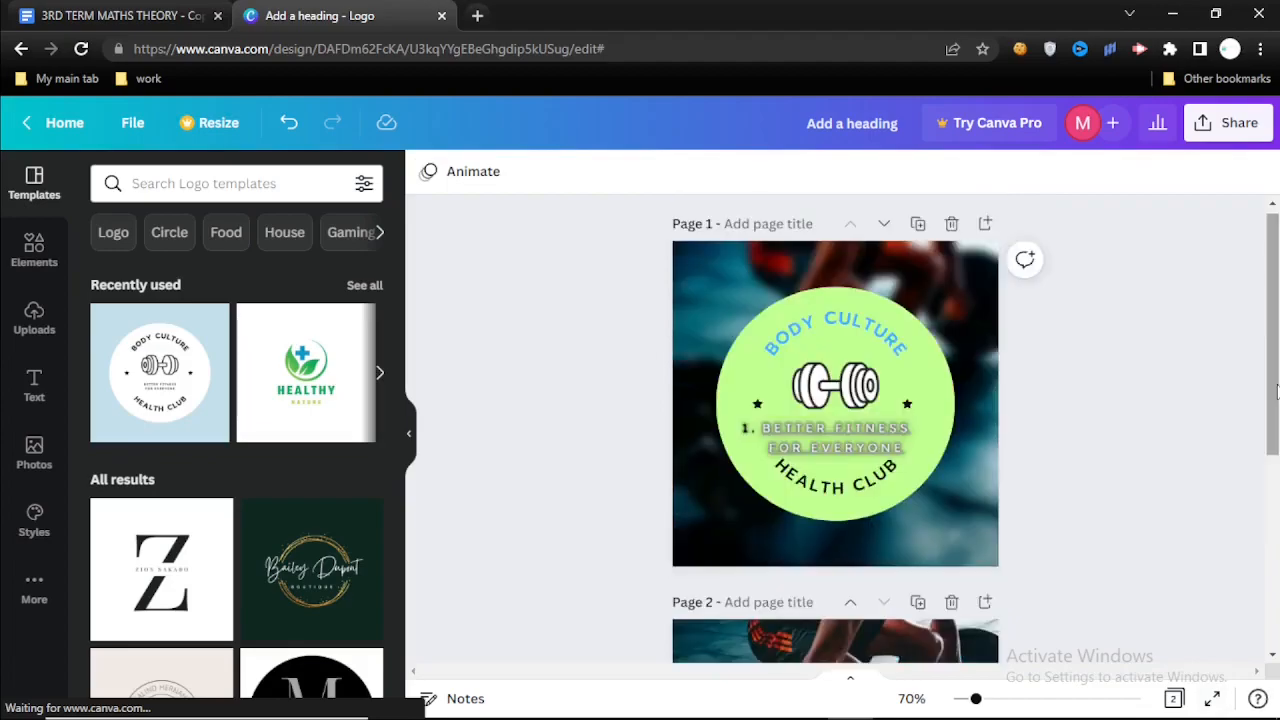
click(1212, 699)
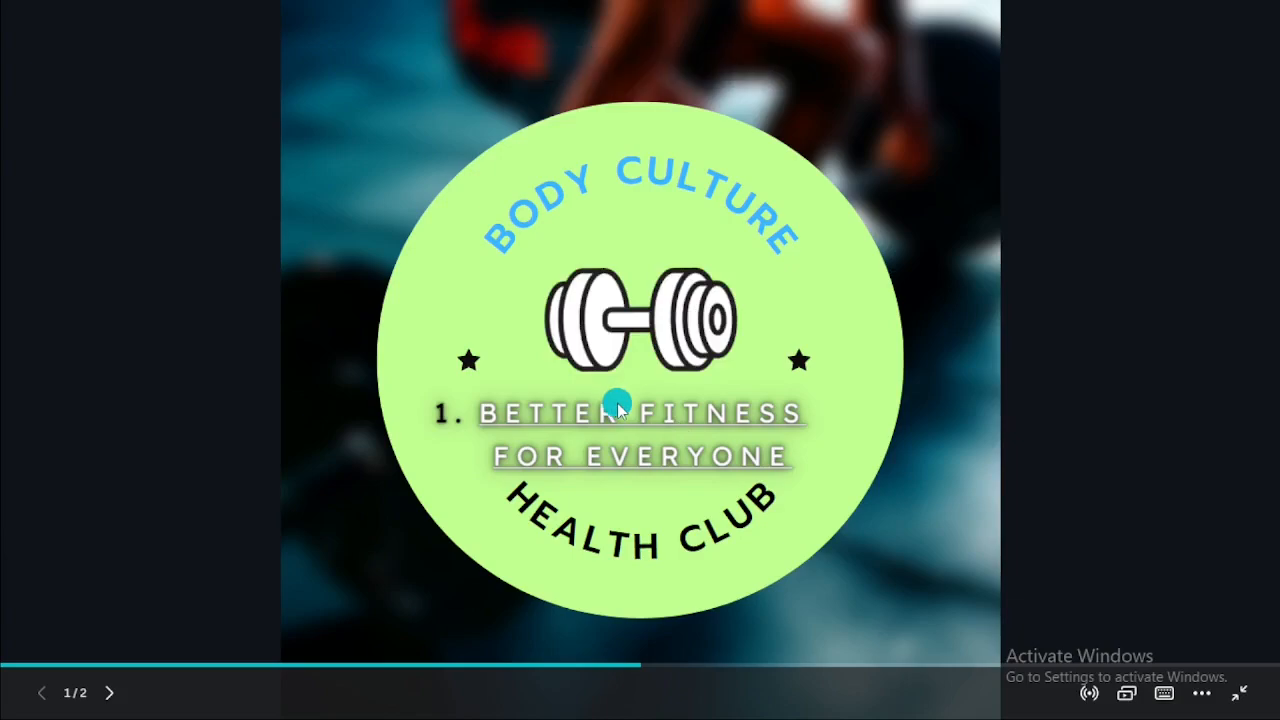
click(1238, 662)
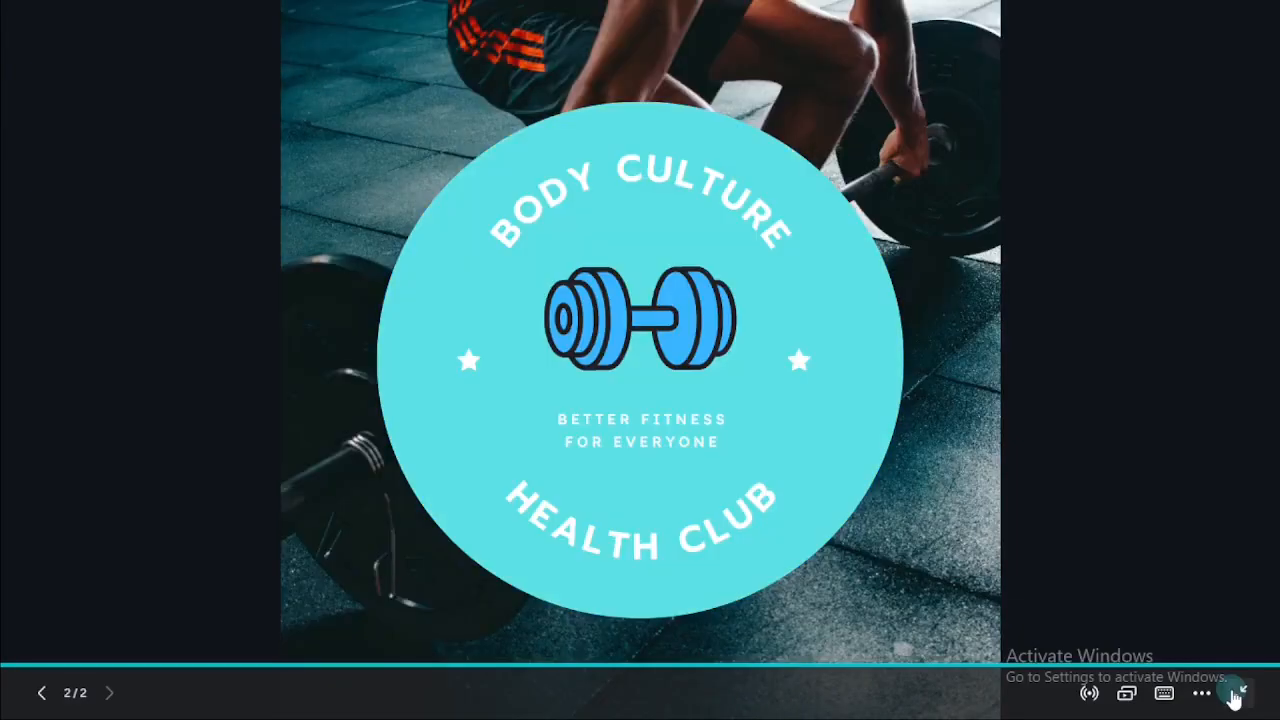
Leave the full-screen presentation and compare the two logo pages in the editor
click(1238, 692)
scroll(684, 536, up, 5)
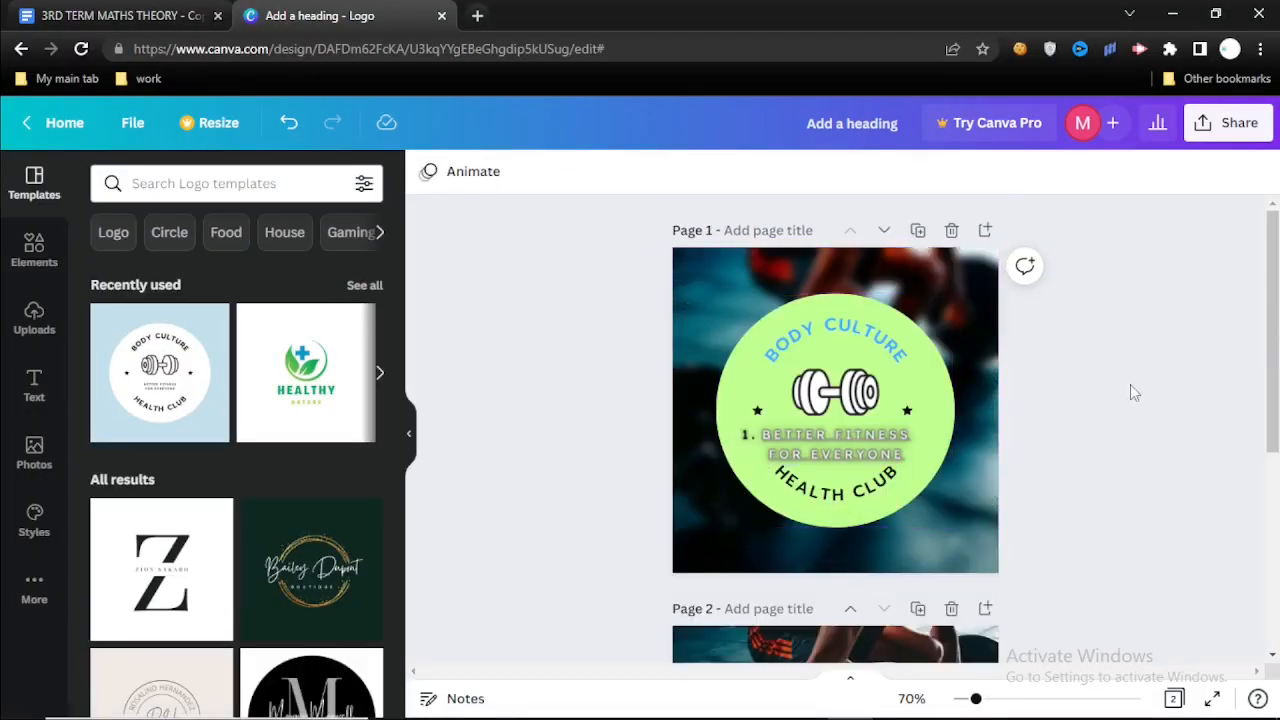
scroll(1130, 384, down, 1)
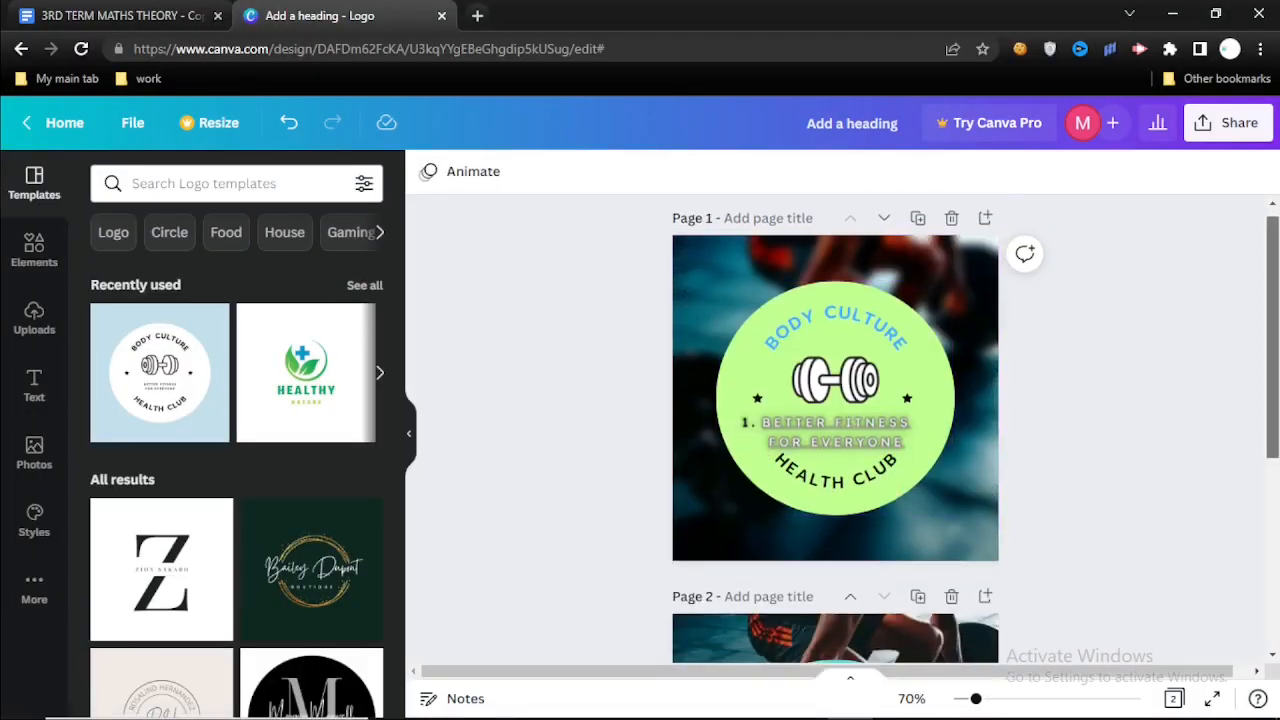
scroll(835, 430, down, 5)
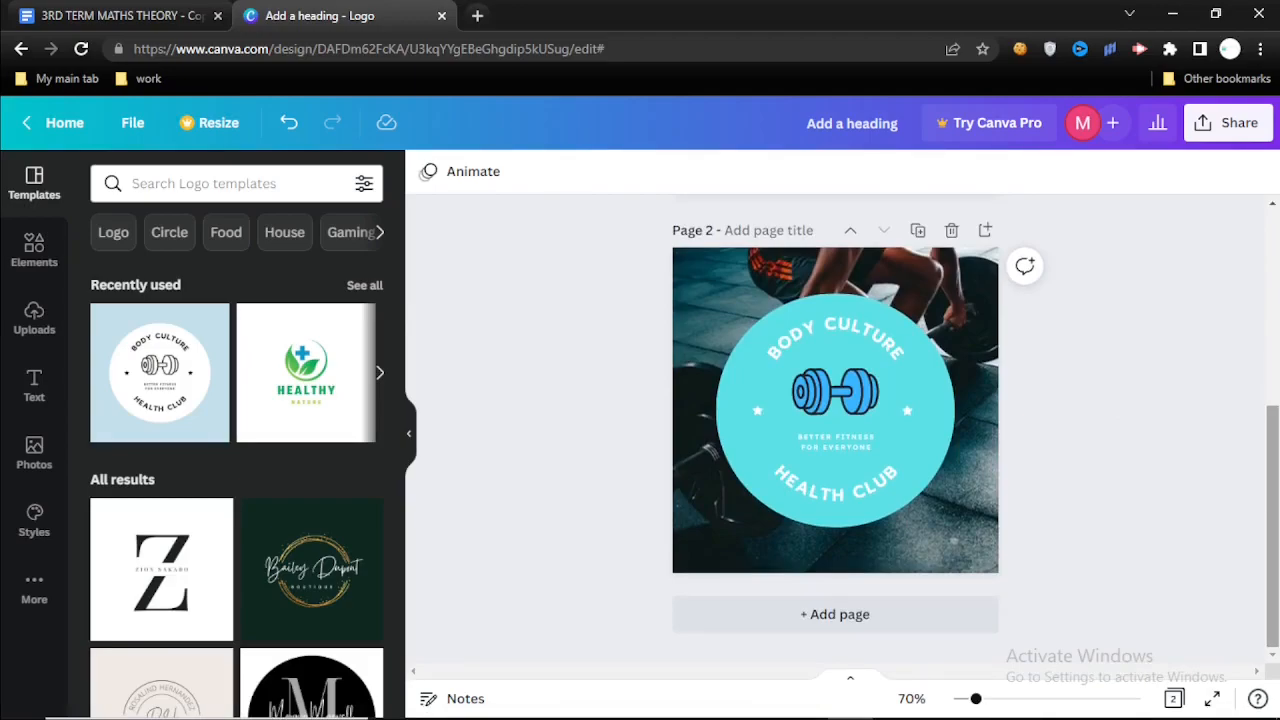
scroll(1116, 341, up, 5)
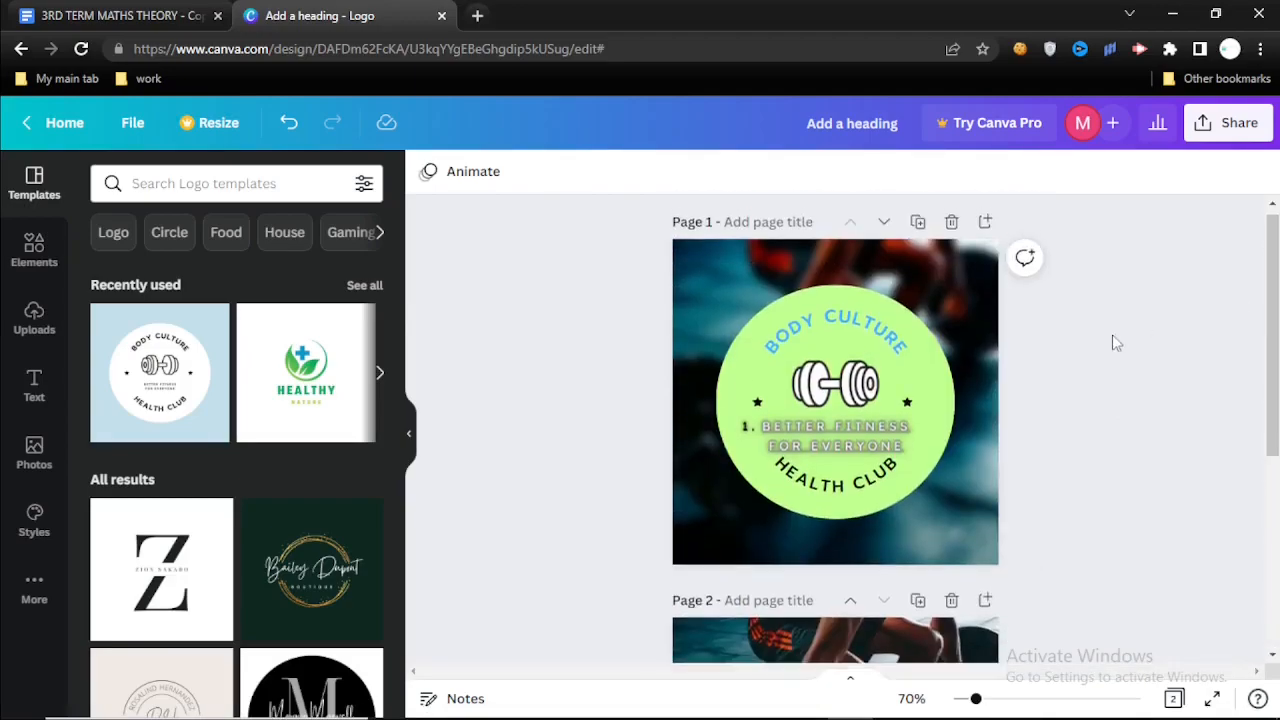
scroll(1116, 341, down, 3)
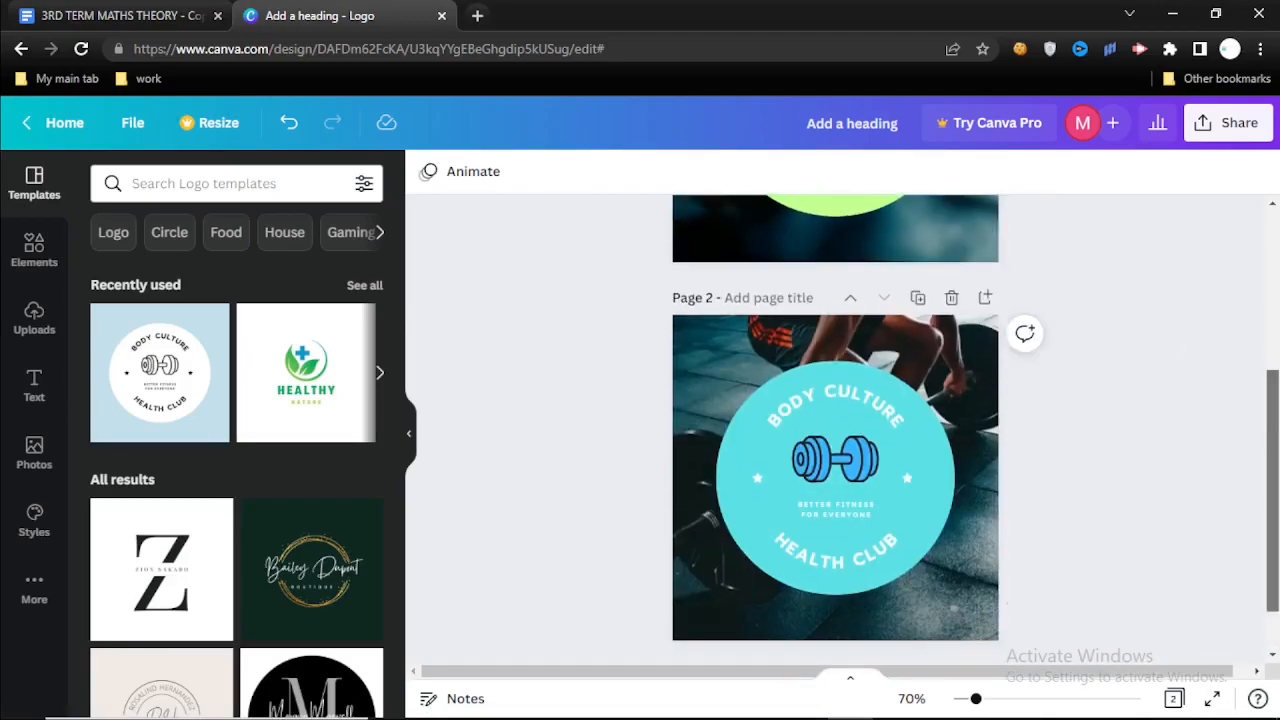
scroll(1116, 341, up, 3)
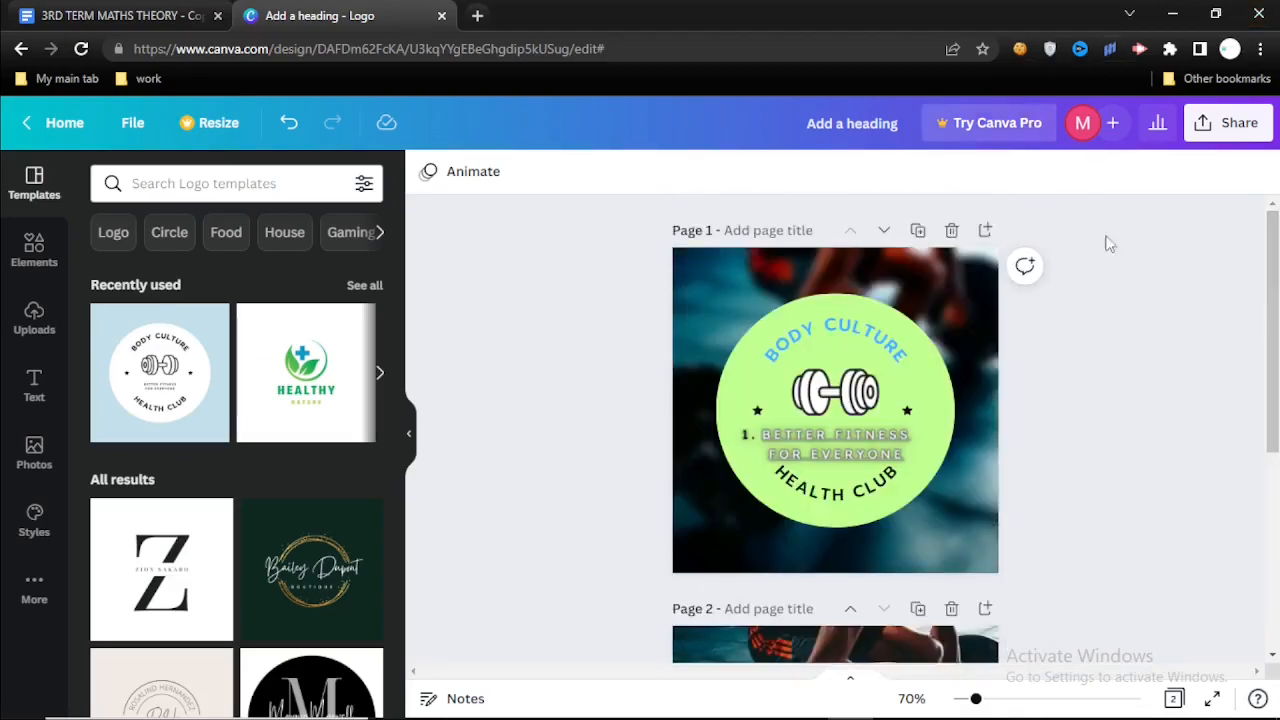
scroll(1191, 413, down, 3)
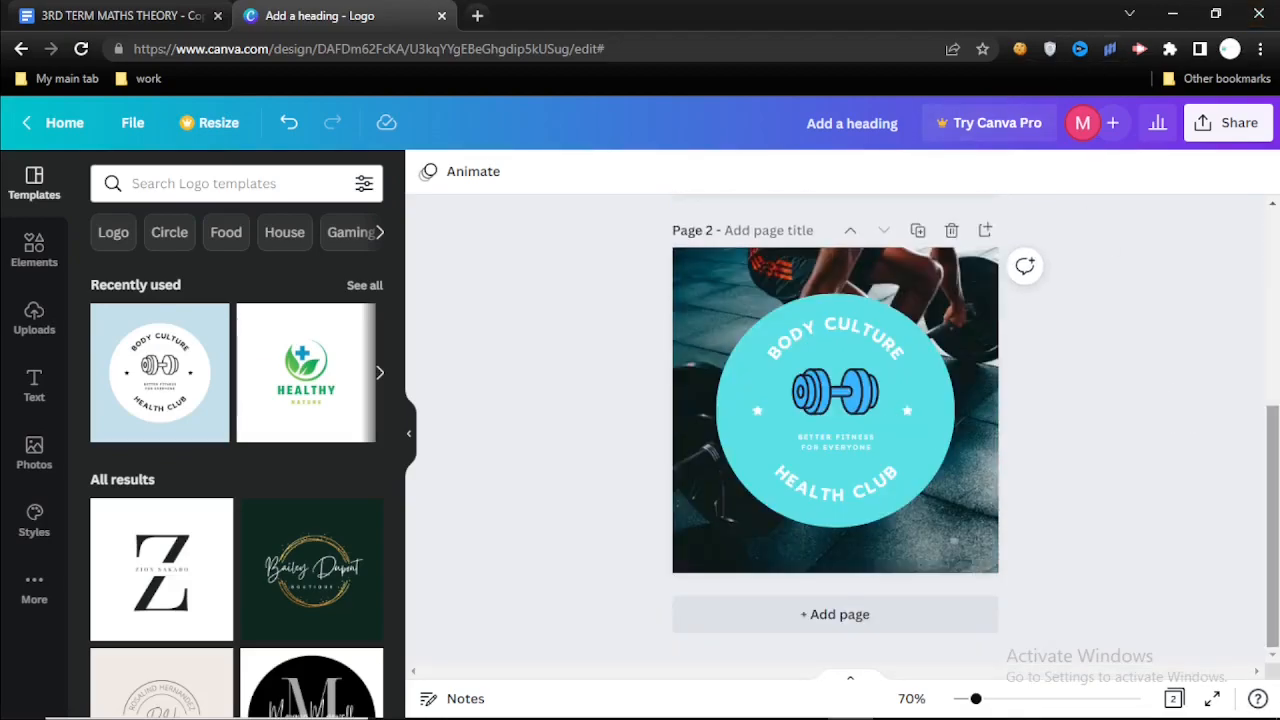
scroll(835, 410, up, 3)
click(955, 290)
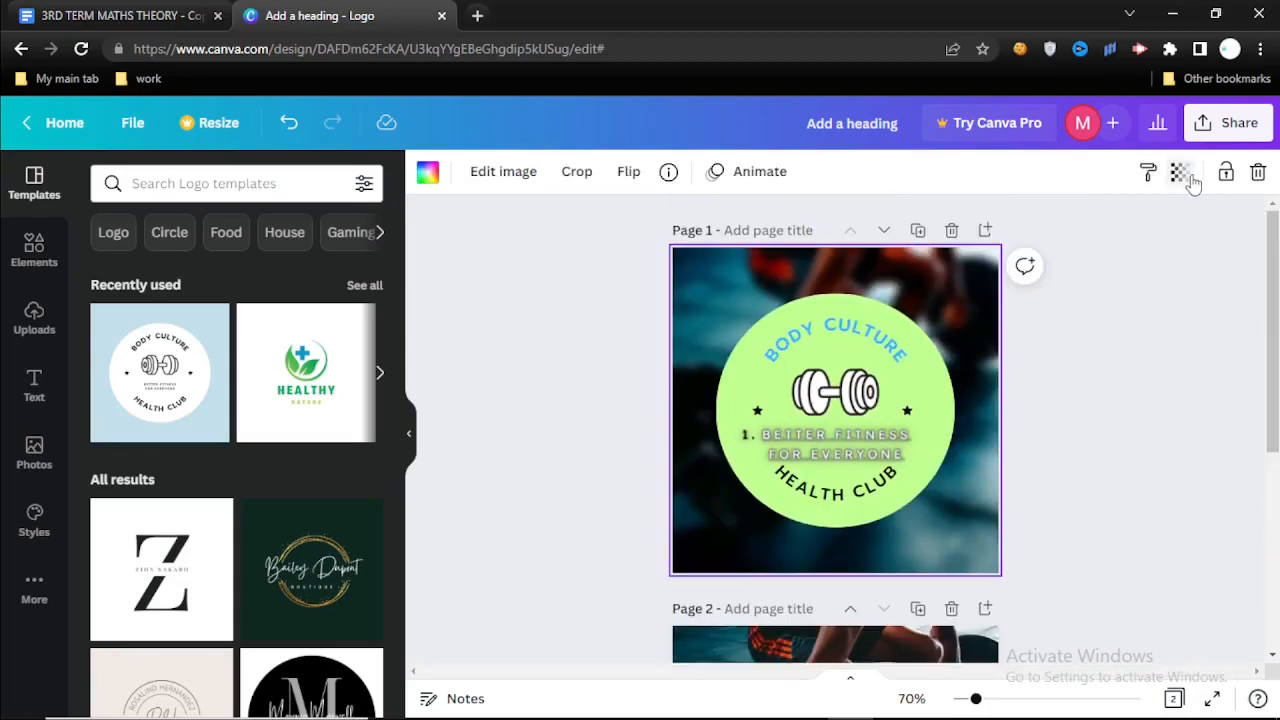
Examine the design's sharing options, including people access and link sharing, and its download settings
click(1239, 123)
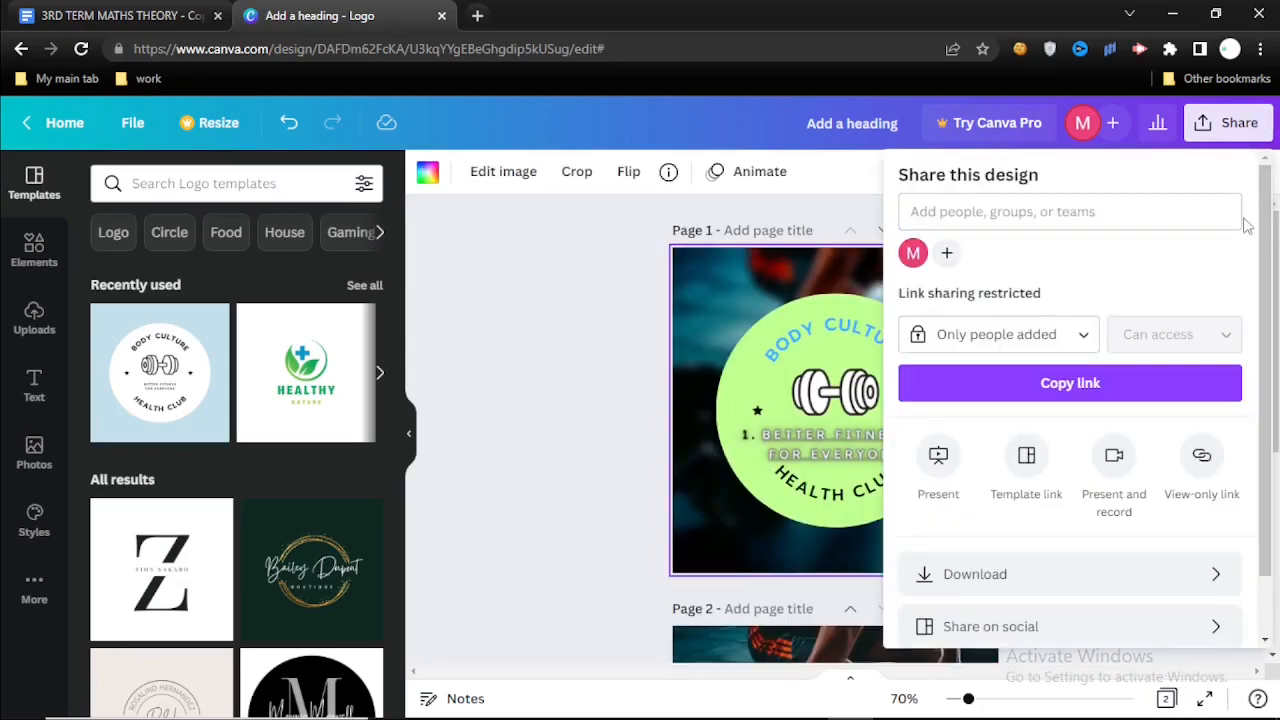
scroll(987, 191, down, 2)
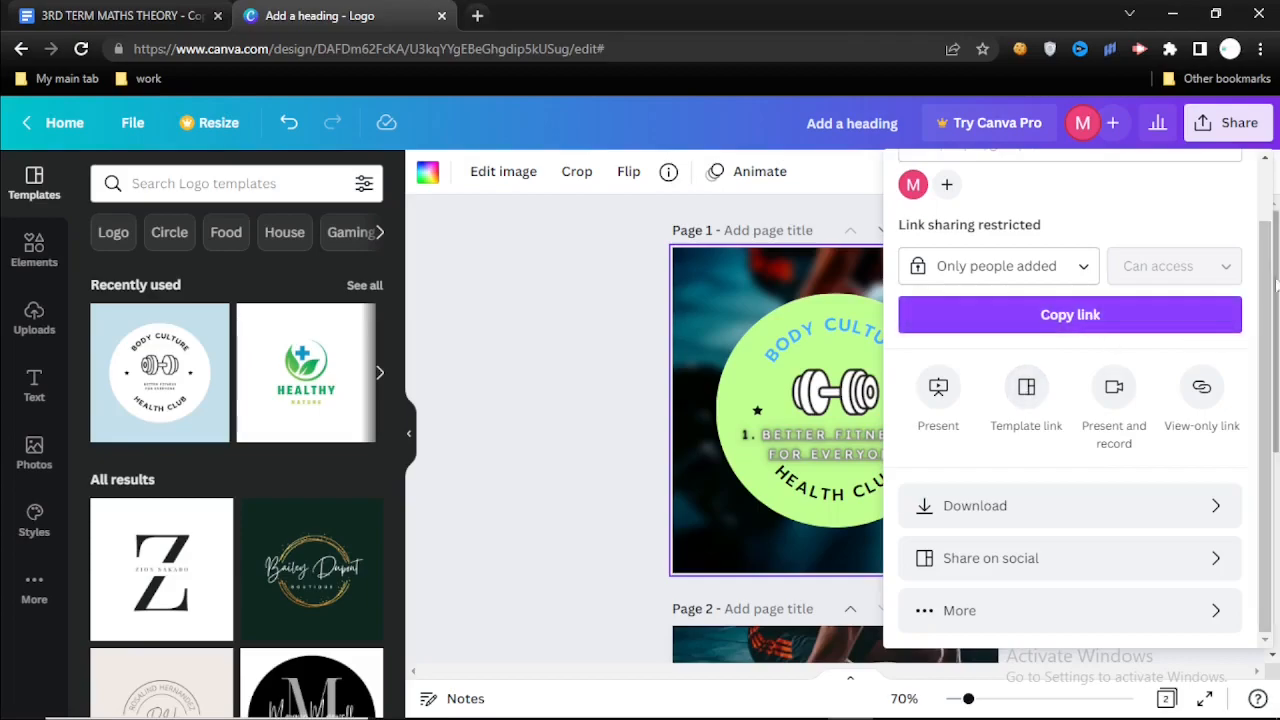
drag(1268, 300, 1268, 202)
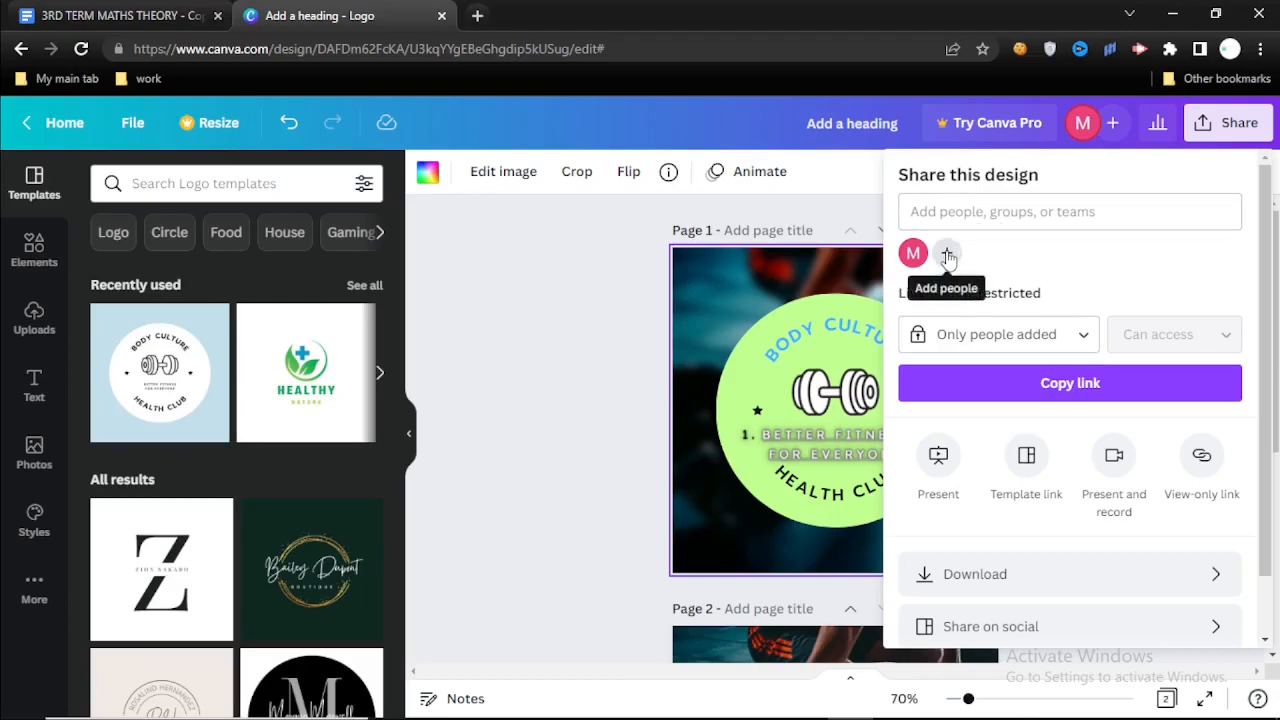
scroll(1070, 400, down, 1)
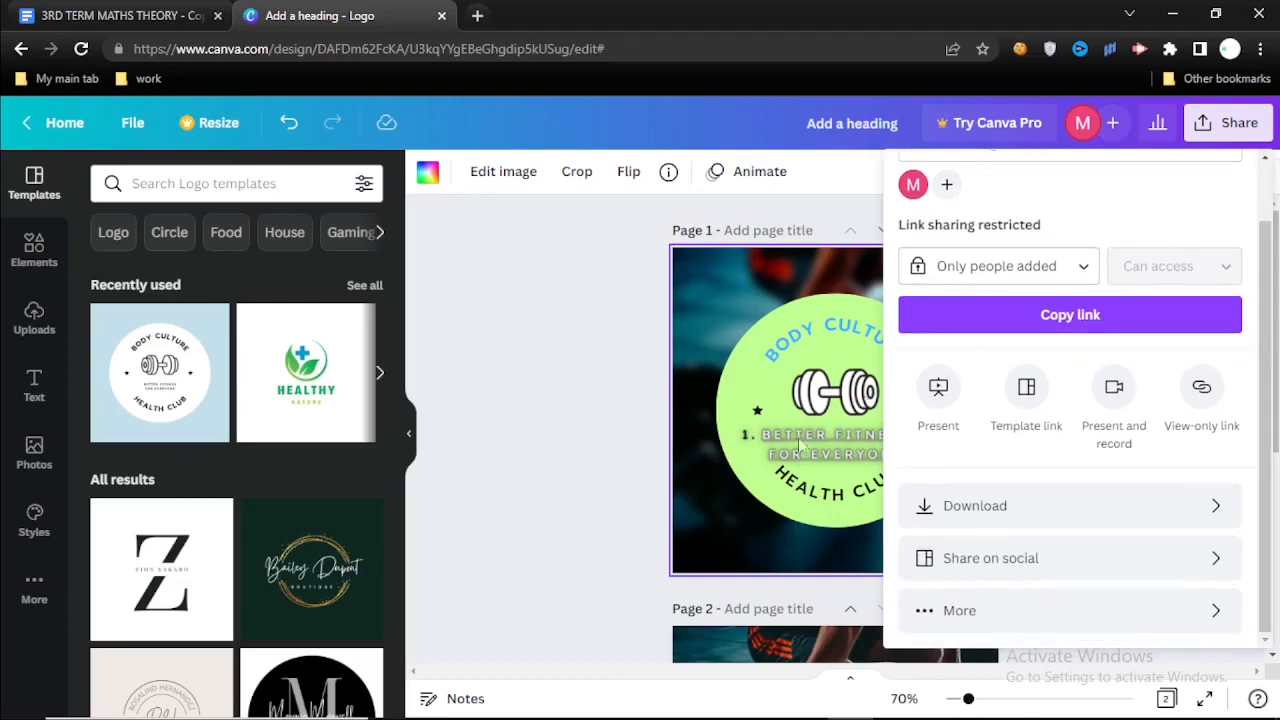
click(1188, 517)
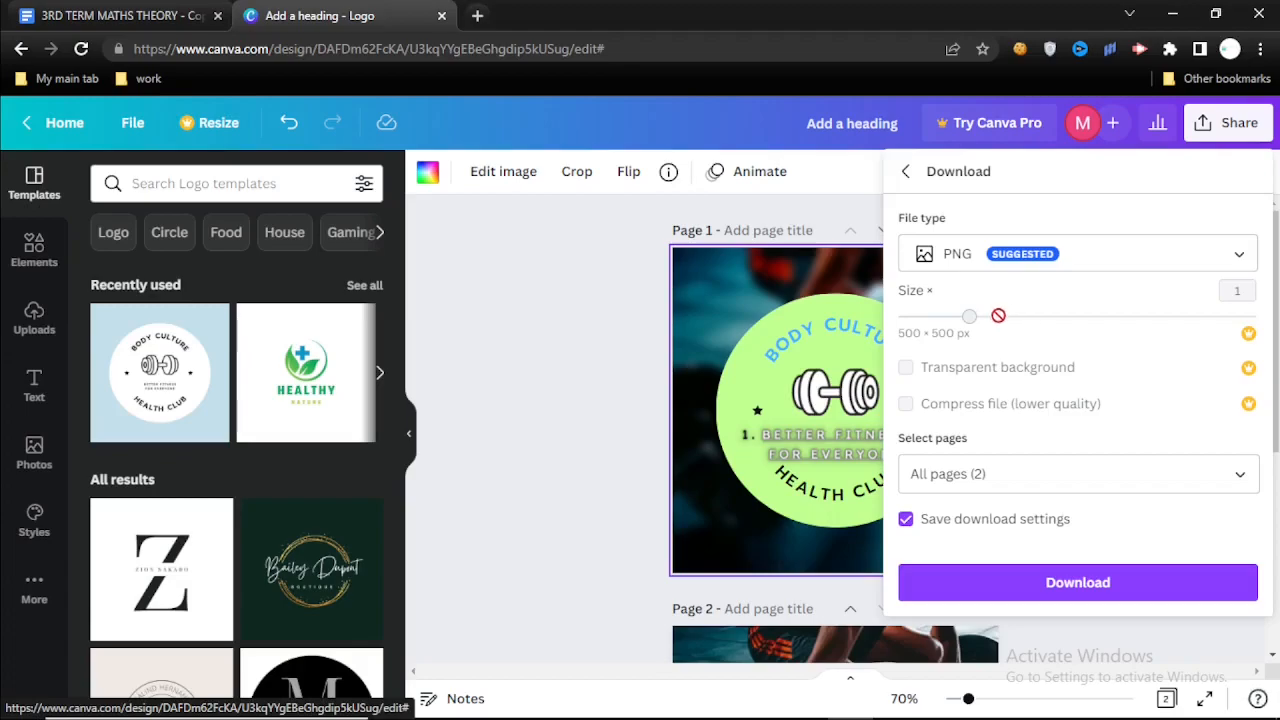
drag(1275, 267, 1272, 210)
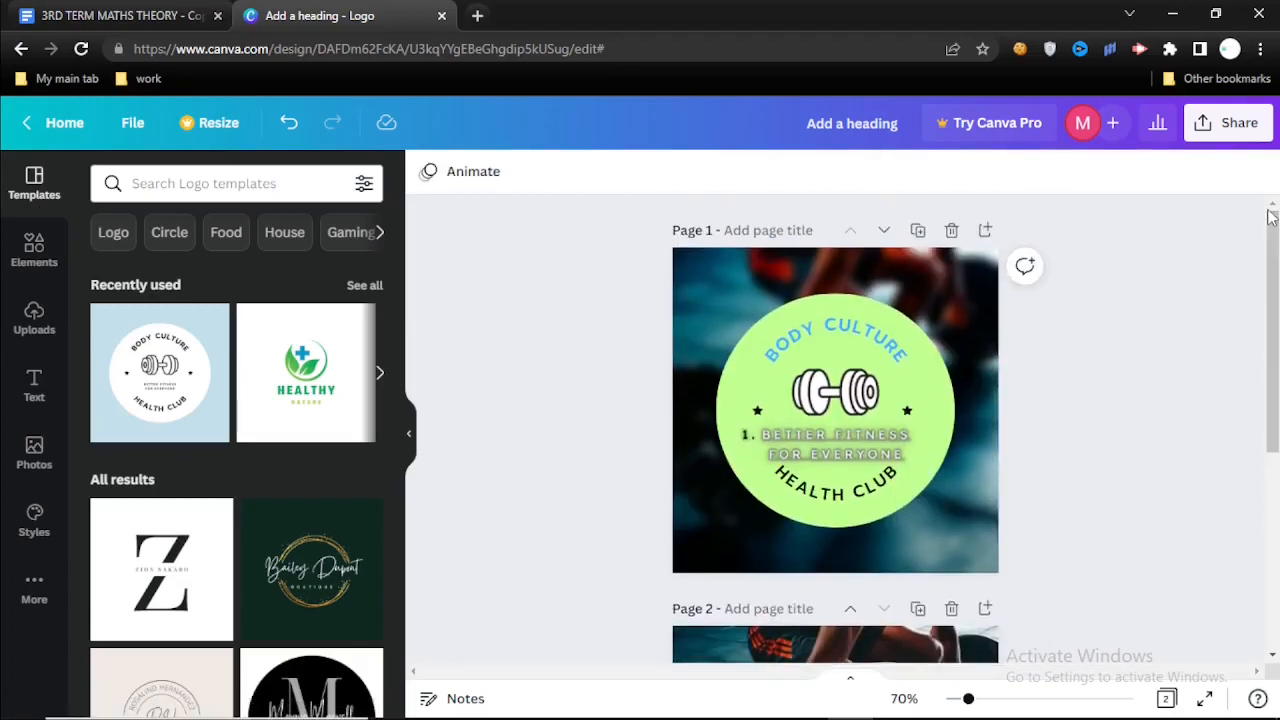
Examine the social media destinations offered for publishing the design, and return to the main sharing options
click(1226, 128)
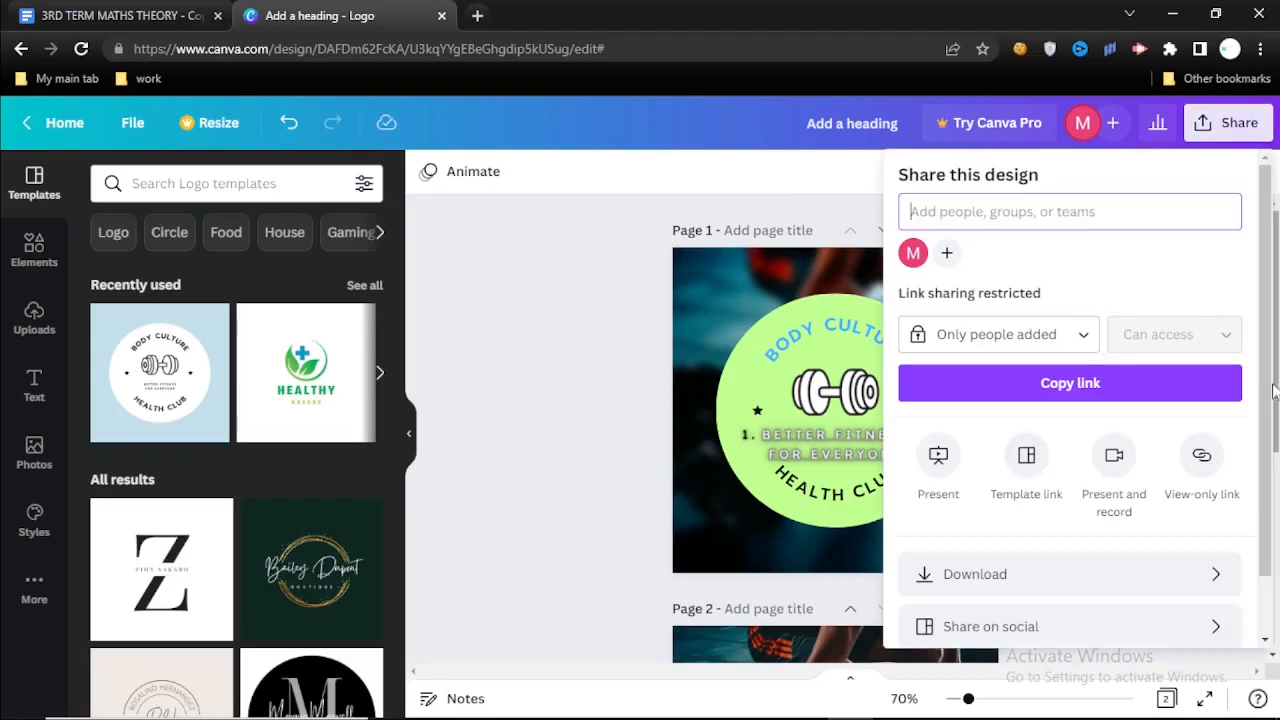
scroll(1272, 387, down, 1)
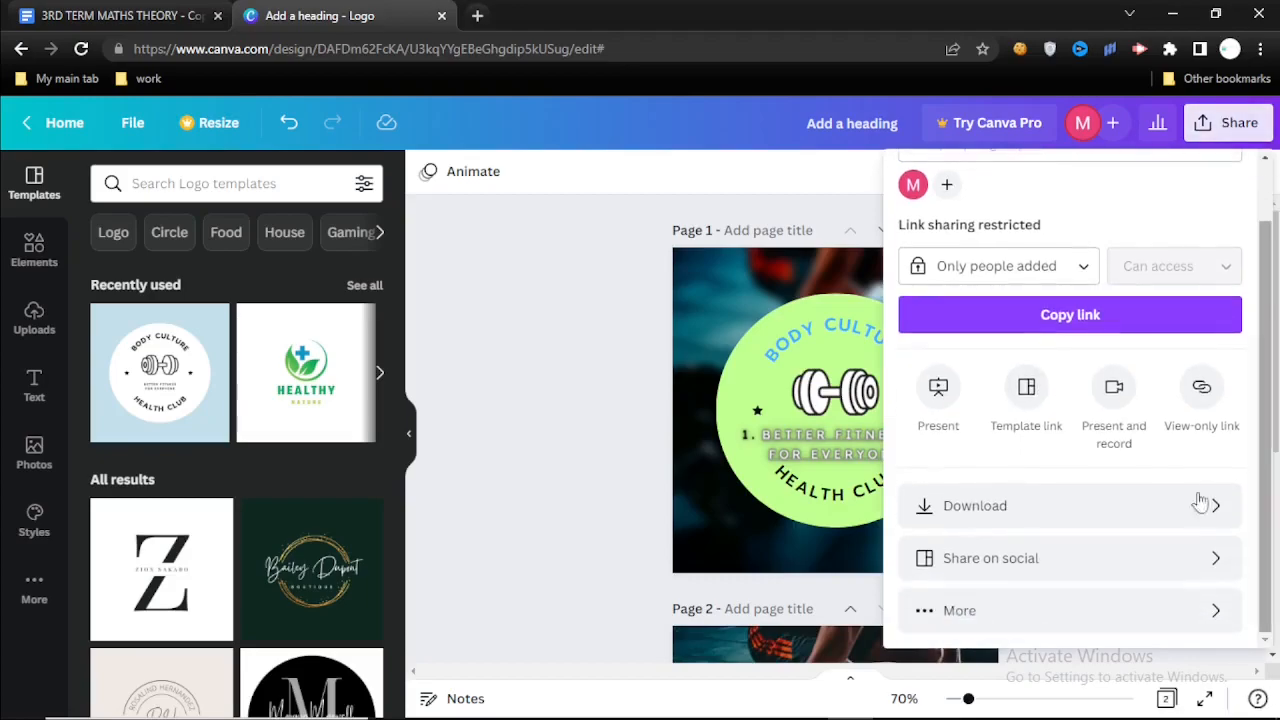
click(1090, 560)
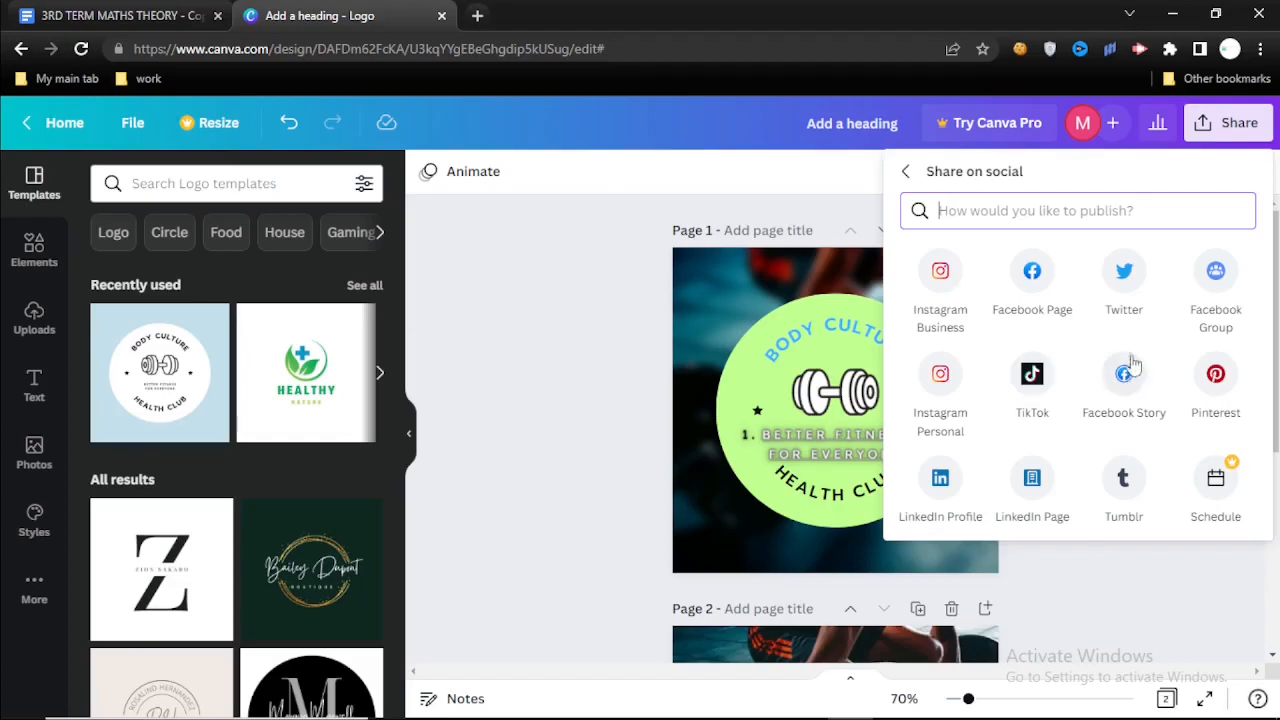
click(906, 171)
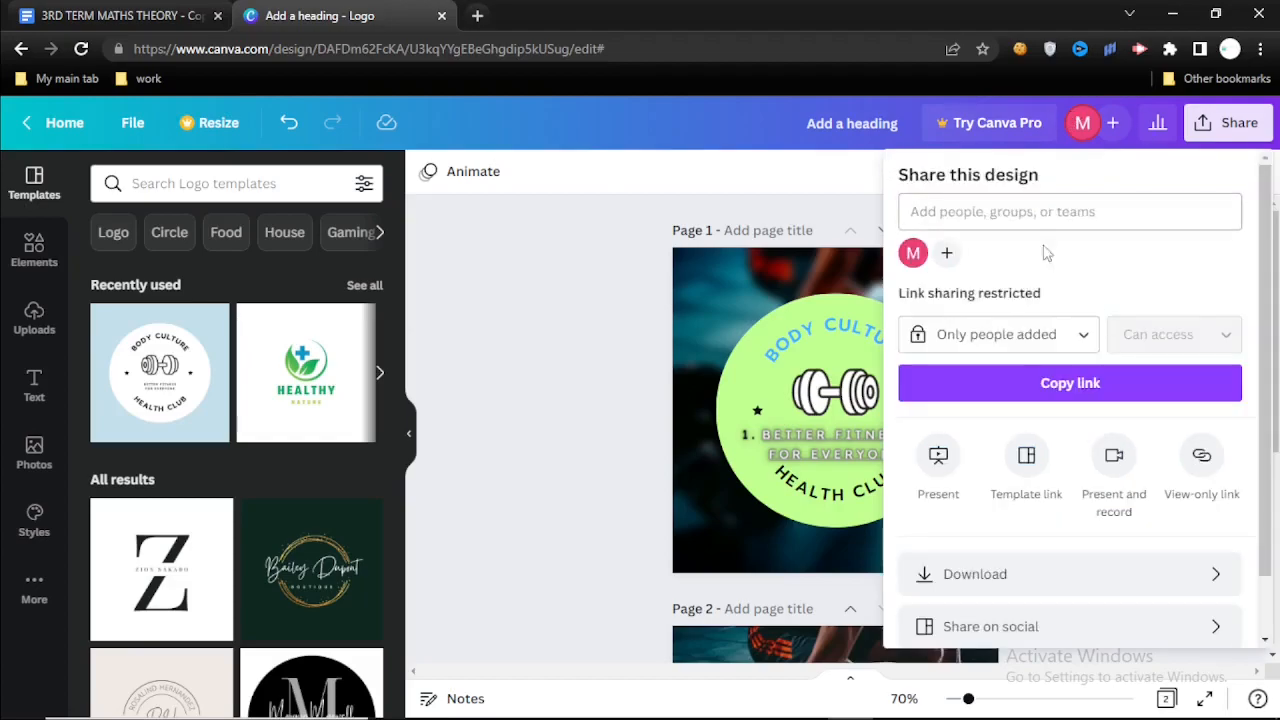
Download both pages of the logo design as PNG files at 500 × 500 px
click(1058, 588)
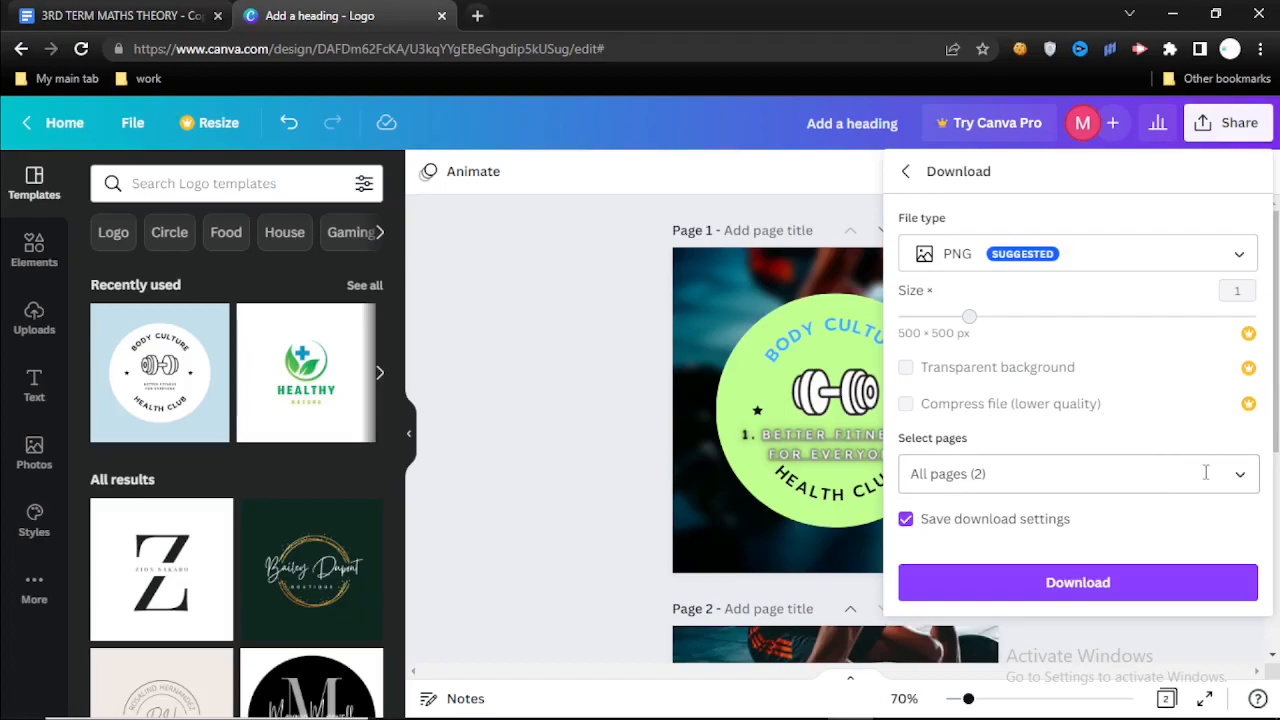
click(1237, 474)
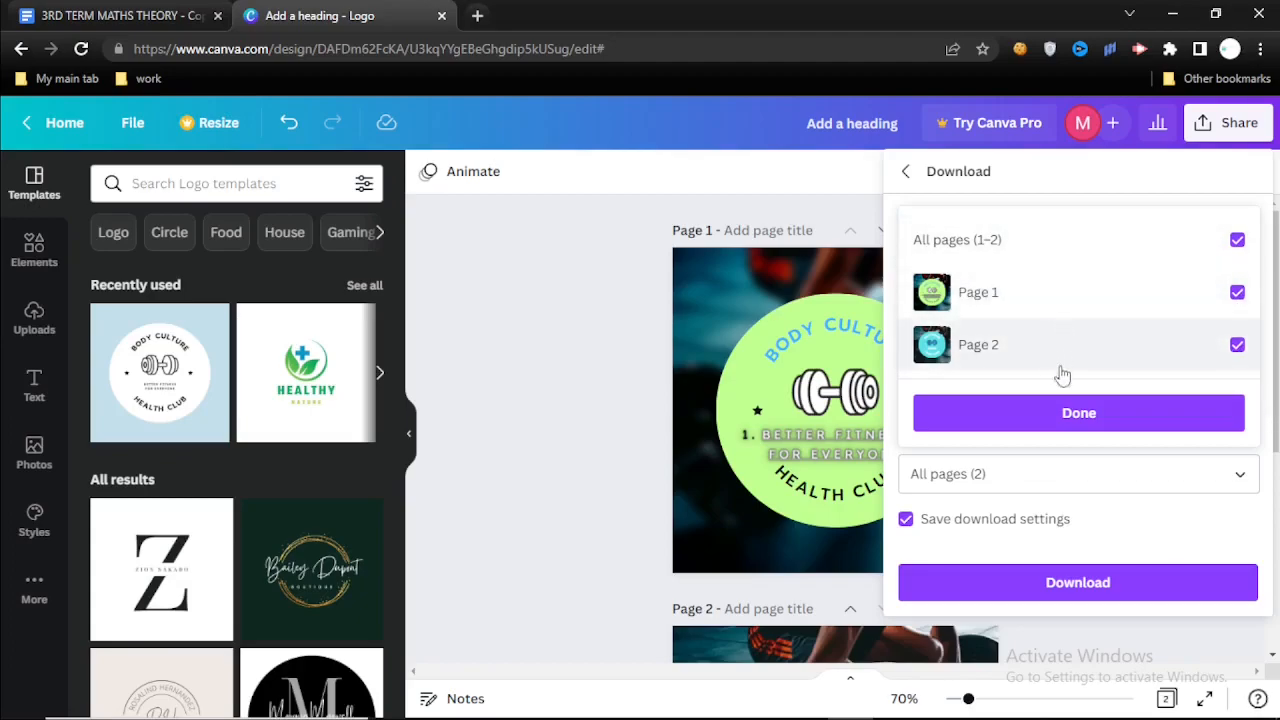
click(1068, 423)
click(1083, 584)
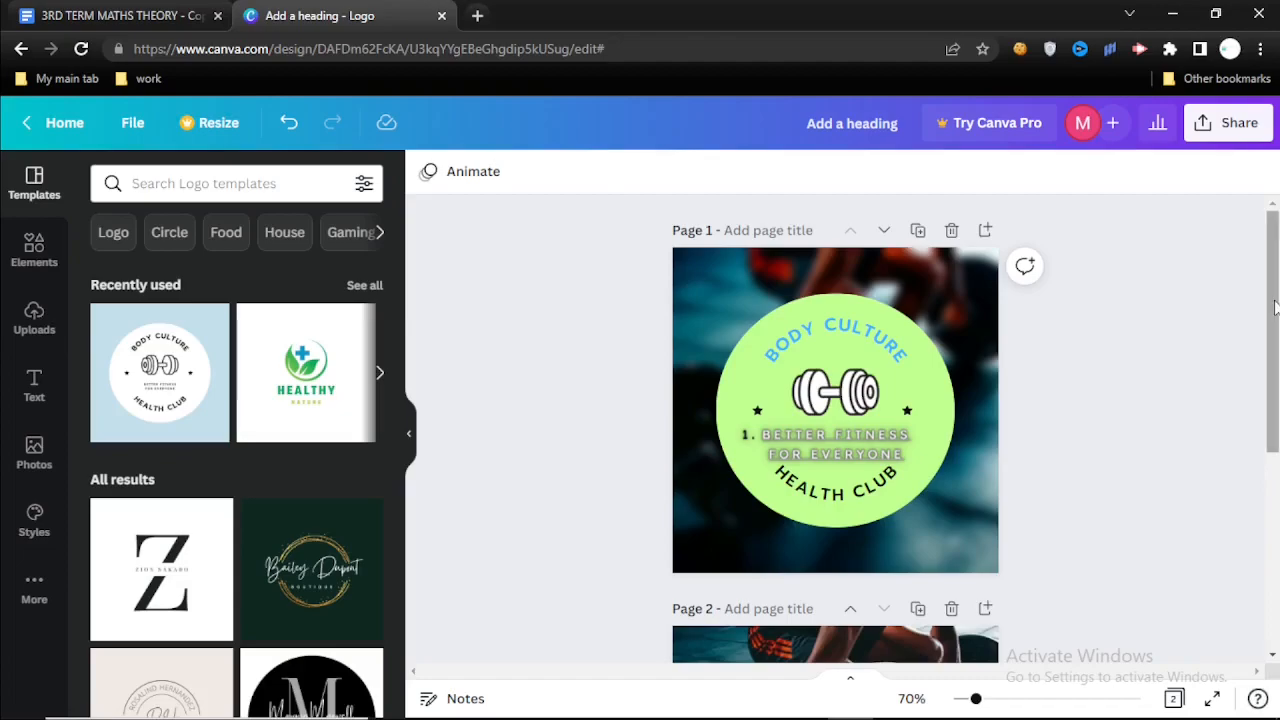
scroll(1272, 330, down, 4)
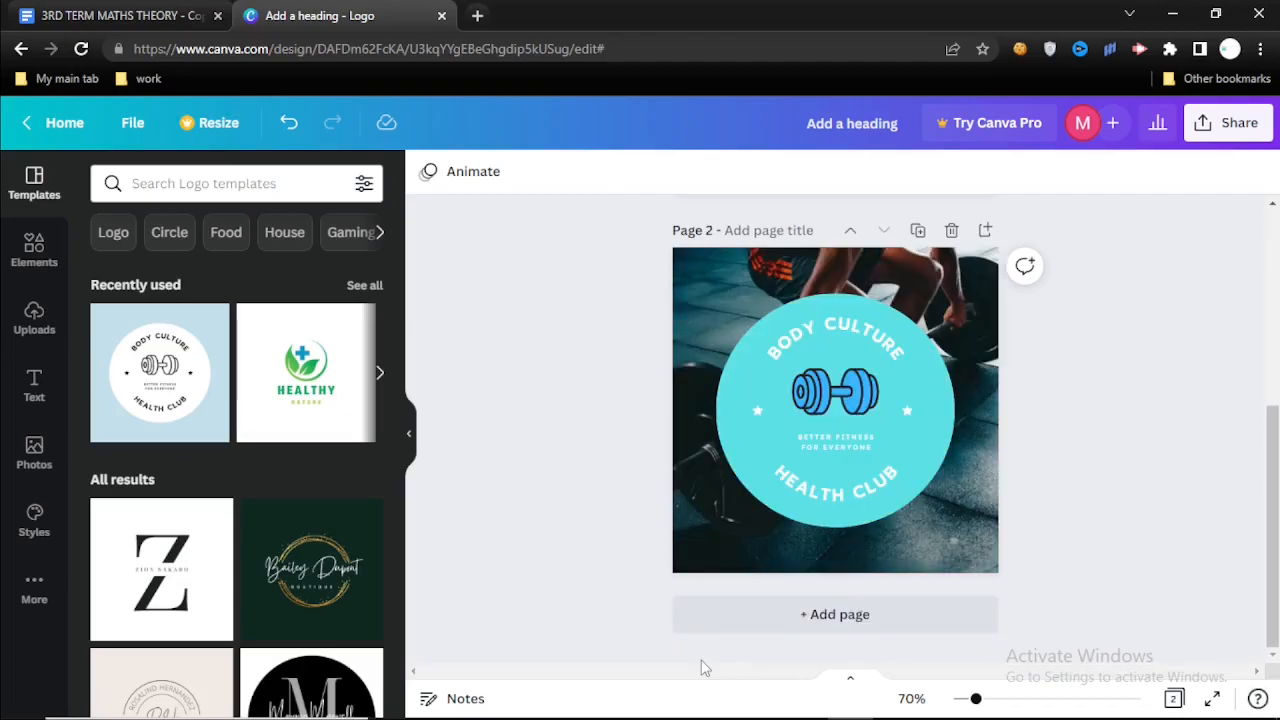
drag(1274, 446, 1277, 252)
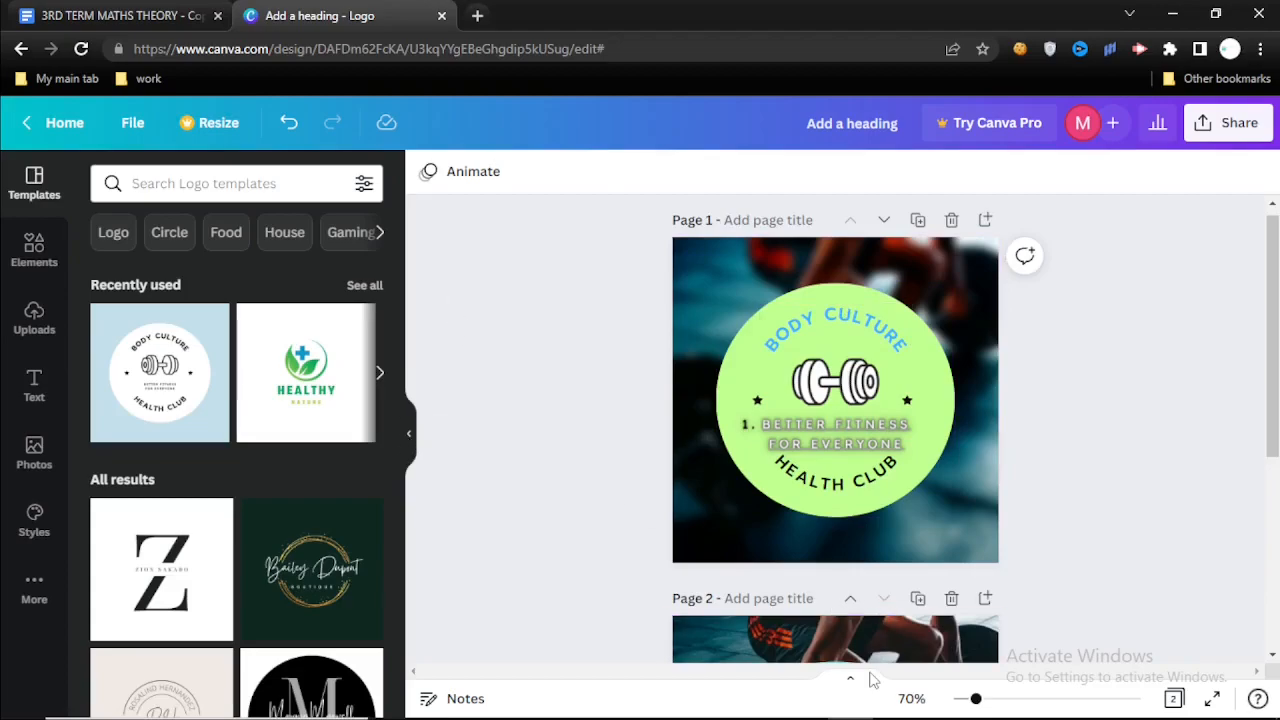
drag(1274, 258, 1262, 226)
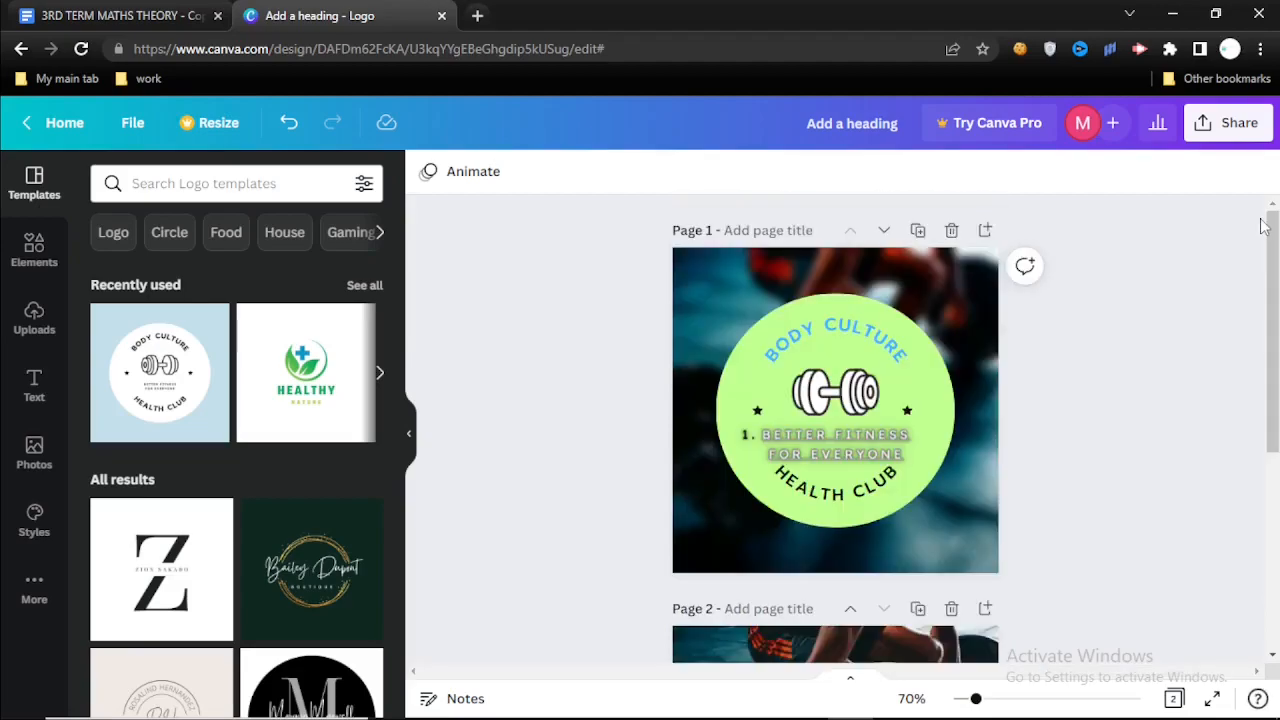